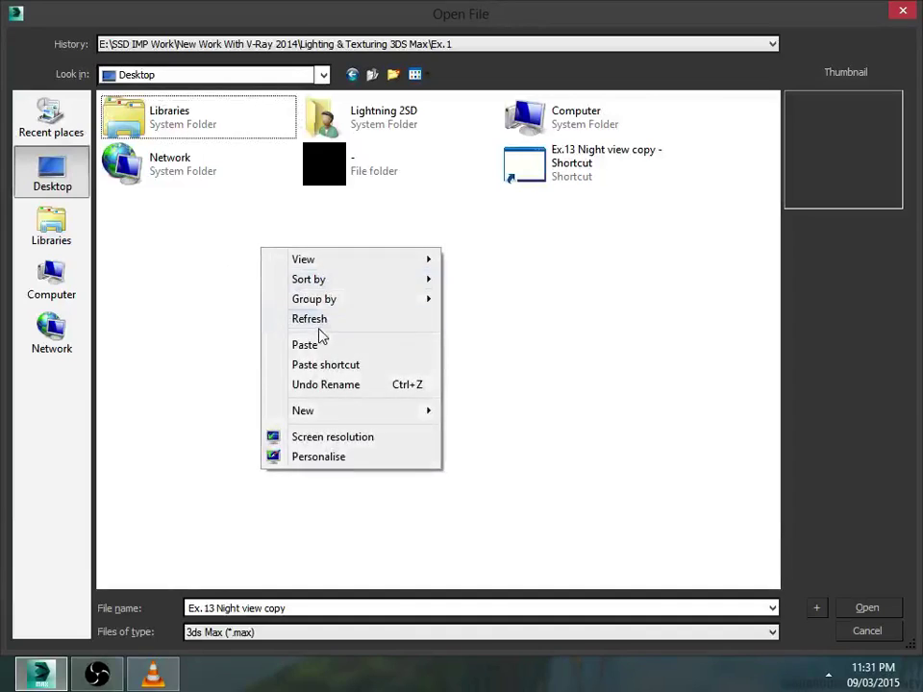
Step: Refresh the Desktop listing and load the 'Ex.13 Night view copy' scene
left_click(321, 317)
right_click(324, 319)
left_click(386, 392)
right_click(390, 394)
left_click(452, 463)
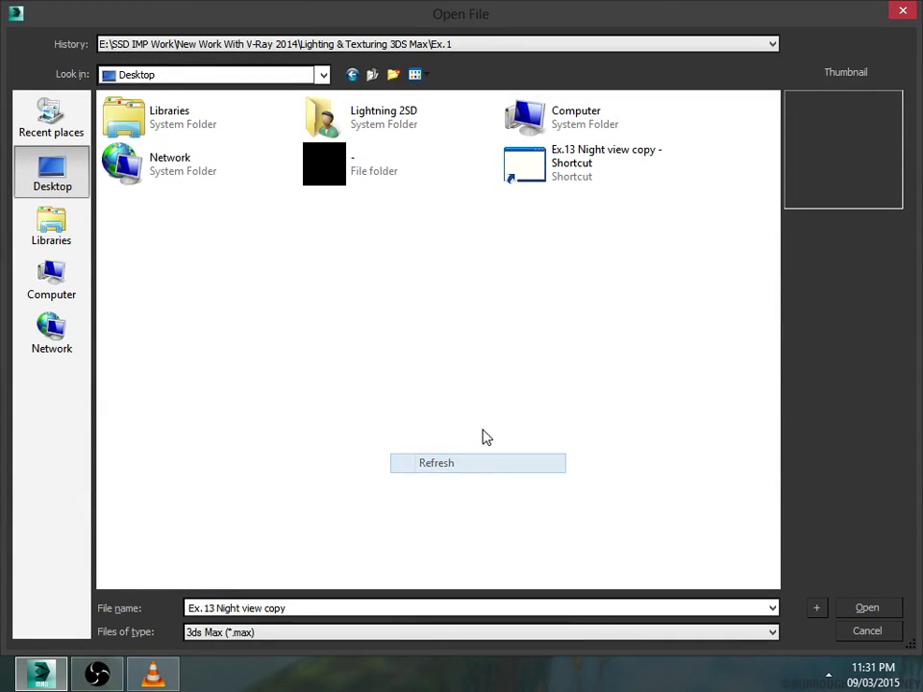
double_click(583, 165)
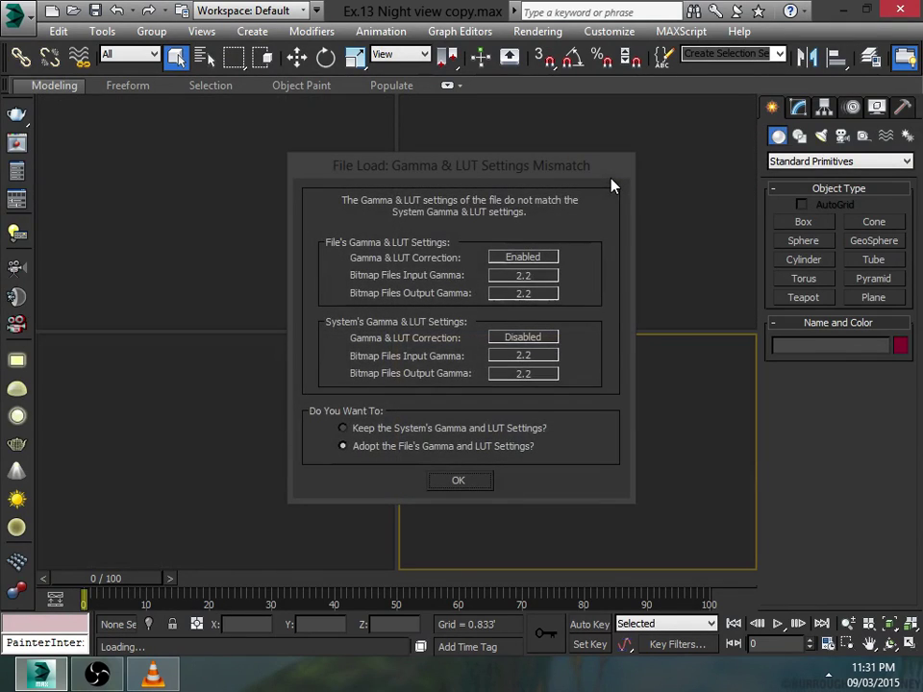
Step: Adopt the file's gamma and LUT settings, then orbit in closer around the house
left_click(470, 487)
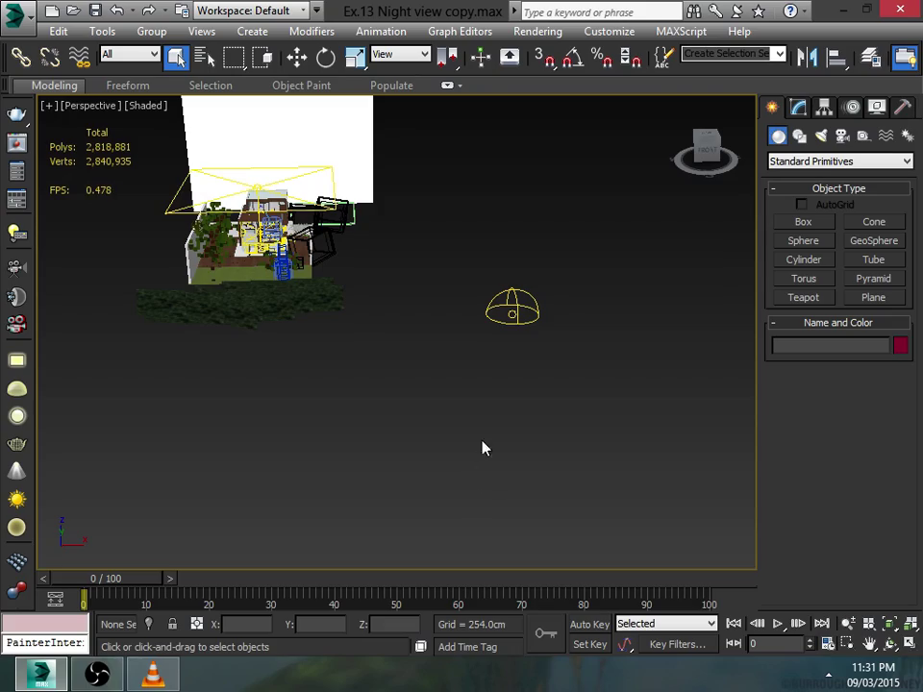
key("z")
key("a")
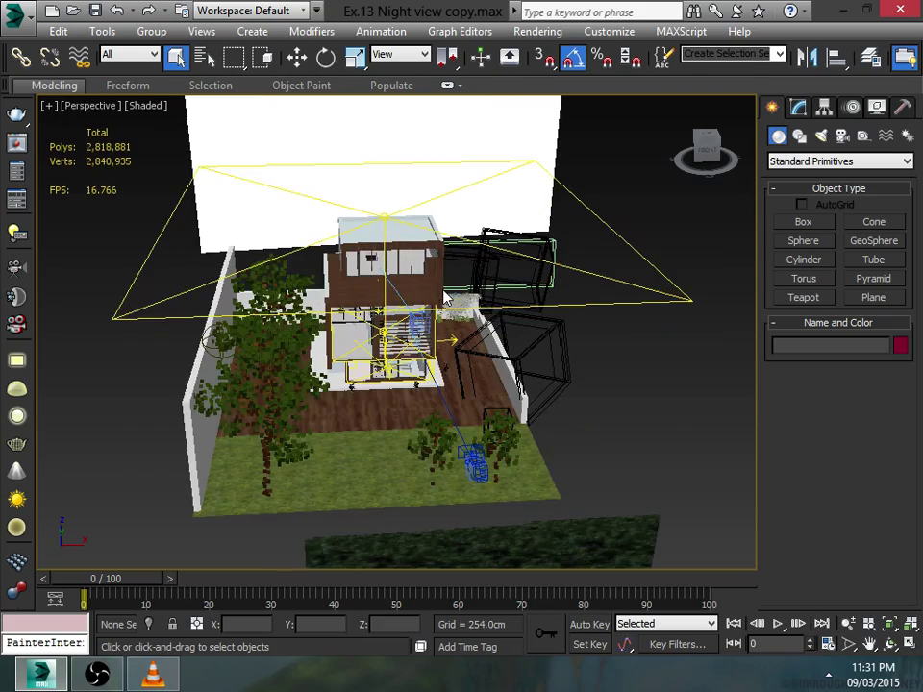
middle_click_drag(484, 332, 354, 277, "alt")
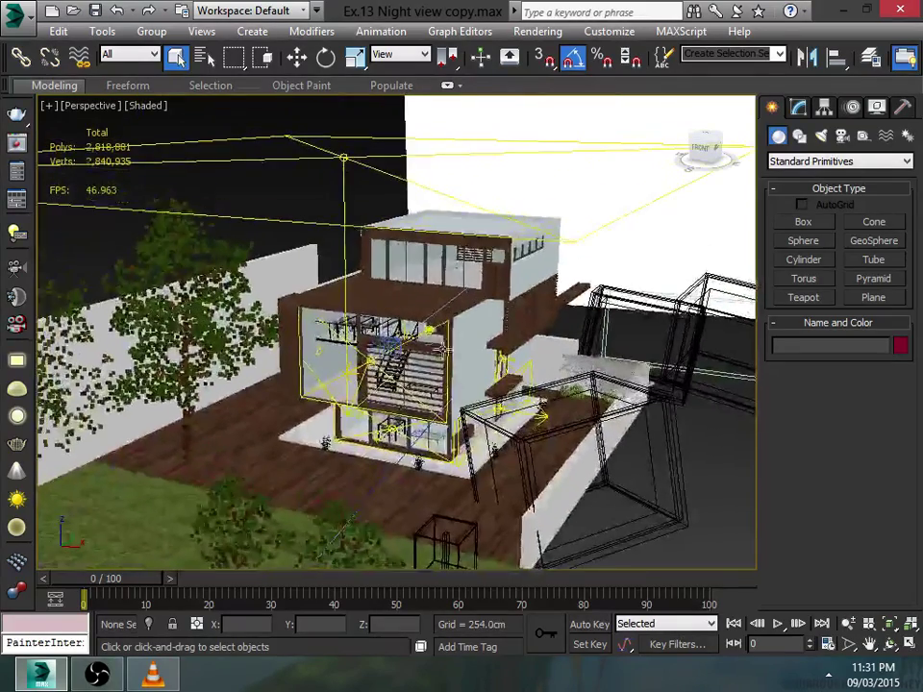
scroll(354, 277, "up", 5)
mouse_move(380, 335)
middle_mouse_down("alt")
mouse_move(396, 288)
mouse_move(358, 330)
mouse_move(365, 322)
mouse_move(354, 403)
middle_mouse_up("alt")
scroll(396, 287, "down", 5)
scroll(366, 322, "down", 3)
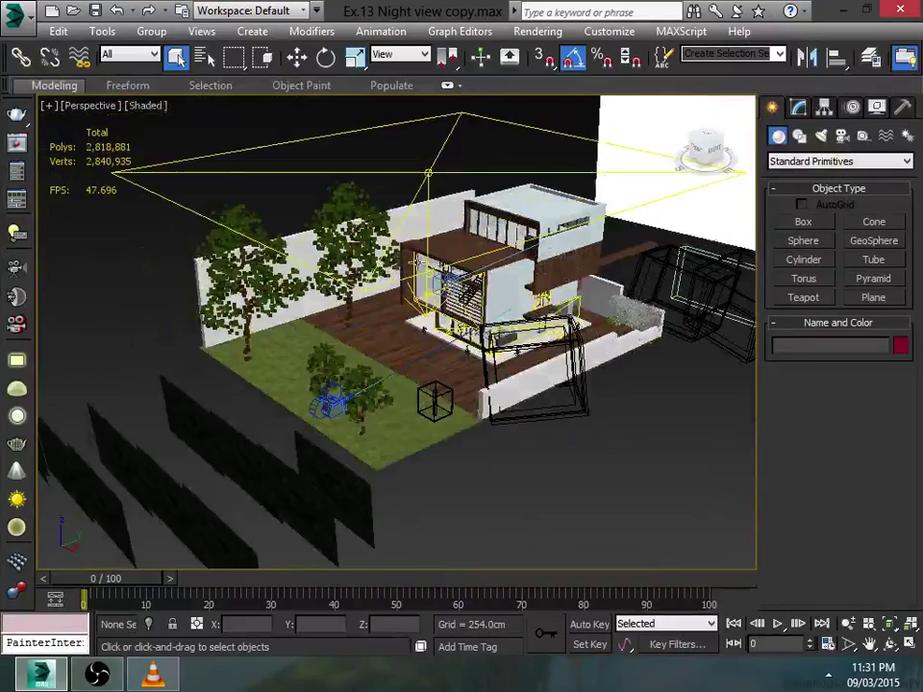
scroll(354, 403, "up", 2)
scroll(369, 279, "down", 2)
mouse_move(370, 279)
middle_mouse_down("alt")
mouse_move(402, 227)
mouse_move(388, 326)
mouse_move(431, 255)
middle_mouse_up("alt")
Step: Orbit toward the trees and hedge, then pan to show both floors of the house
scroll(395, 312, "up", 2)
scroll(431, 255, "up", 2)
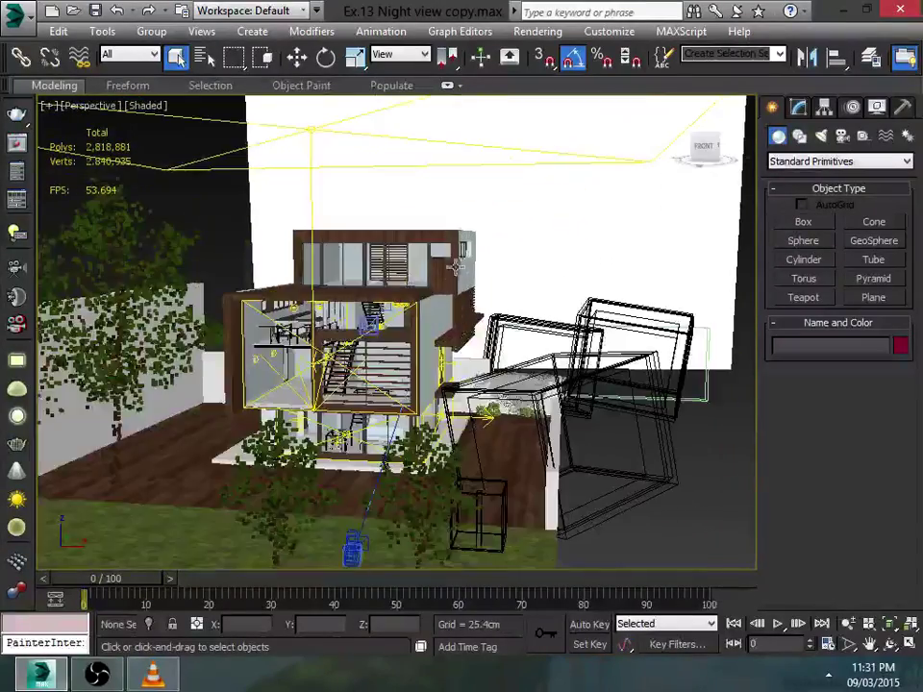
scroll(215, 270, "up", 2)
mouse_move(215, 270)
middle_mouse_down("alt")
mouse_move(552, 289)
mouse_move(290, 320)
mouse_move(371, 256)
middle_mouse_up("alt")
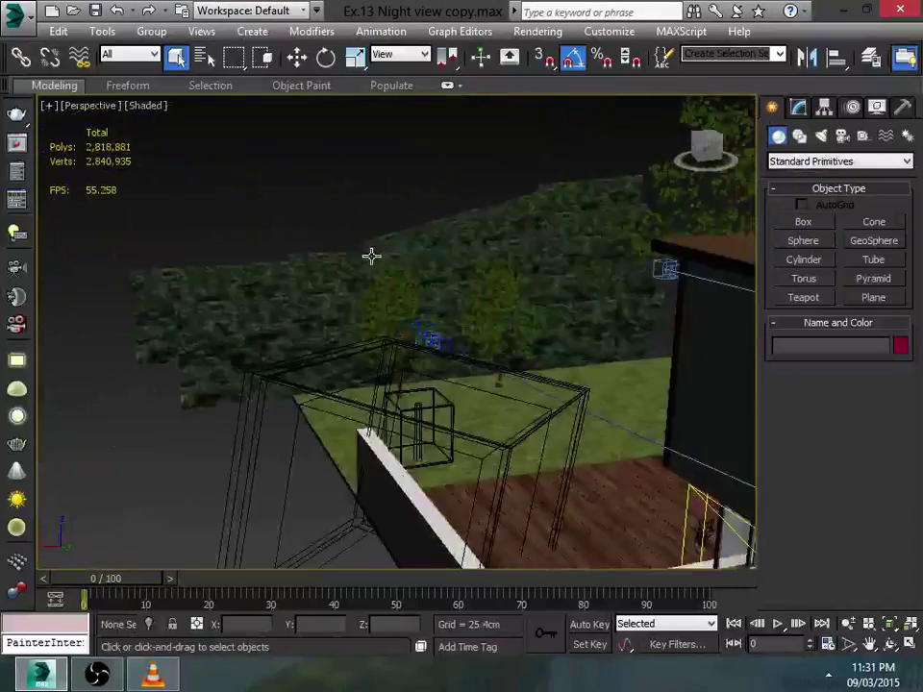
scroll(327, 301, "up", 2)
mouse_move(327, 301)
middle_mouse_down("alt")
mouse_move(375, 373)
mouse_move(429, 265)
mouse_move(461, 275)
mouse_move(456, 290)
mouse_move(618, 268)
mouse_move(330, 291)
mouse_move(385, 298)
middle_mouse_up("alt")
scroll(412, 285, "down", 2)
scroll(385, 298, "up", 3)
scroll(404, 308, "up", 2)
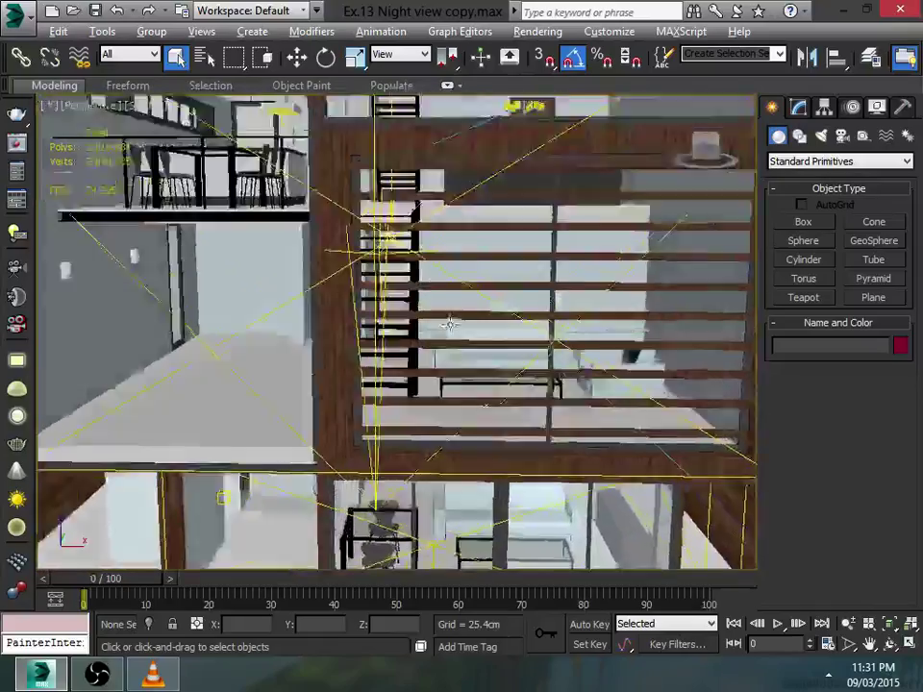
scroll(402, 304, "up", 2)
scroll(399, 306, "down", 2)
scroll(399, 306, "down", 3)
mouse_move(399, 306)
middle_mouse_down()
mouse_move(362, 228)
mouse_move(531, 289)
mouse_move(505, 342)
mouse_move(420, 361)
mouse_move(465, 266)
middle_mouse_up()
scroll(361, 228, "up", 2)
scroll(361, 228, "down", 2)
scroll(420, 361, "up", 3)
scroll(381, 344, "up", 3)
Step: Select SSD Cam from the scene object list and show its parameters in the Modify panel
key("h")
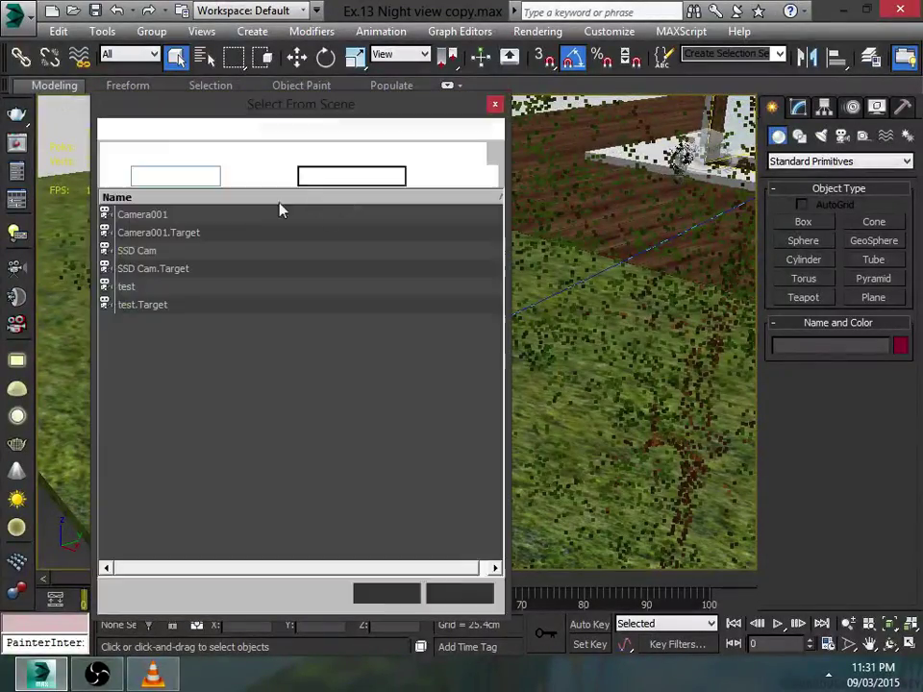
double_click(153, 252)
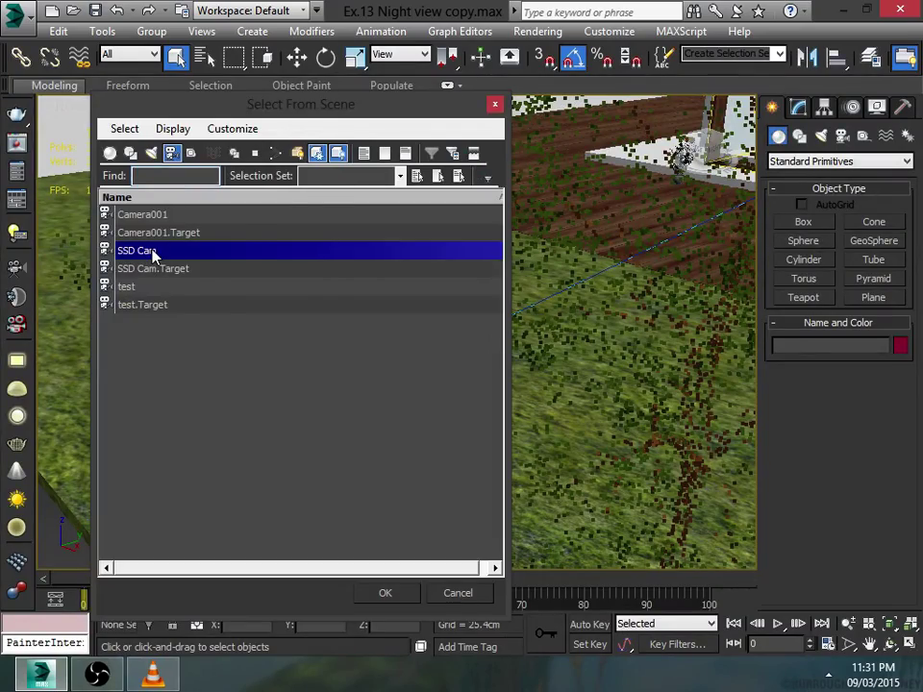
key("c")
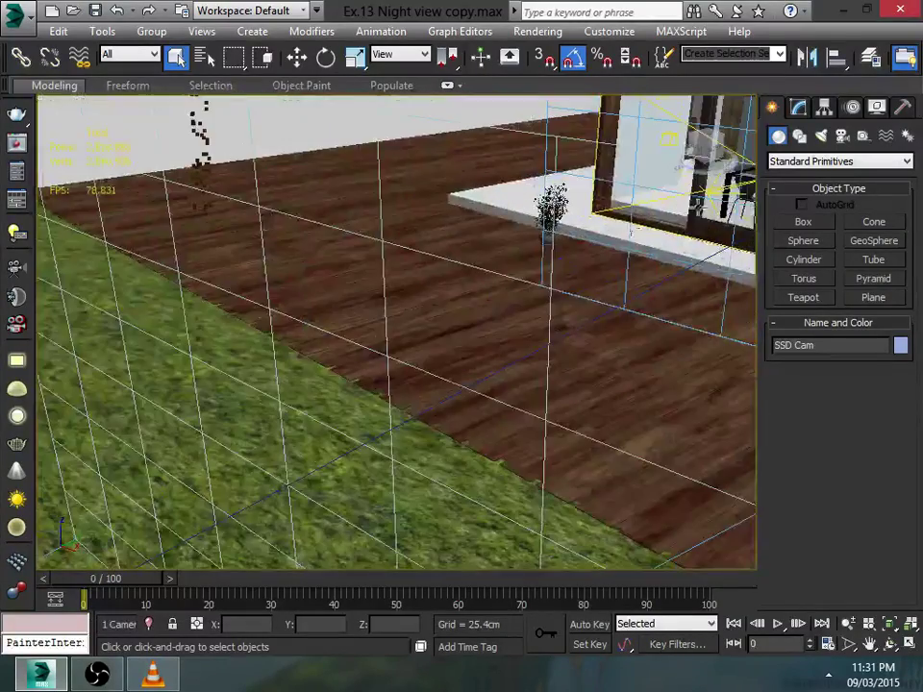
left_click(798, 107)
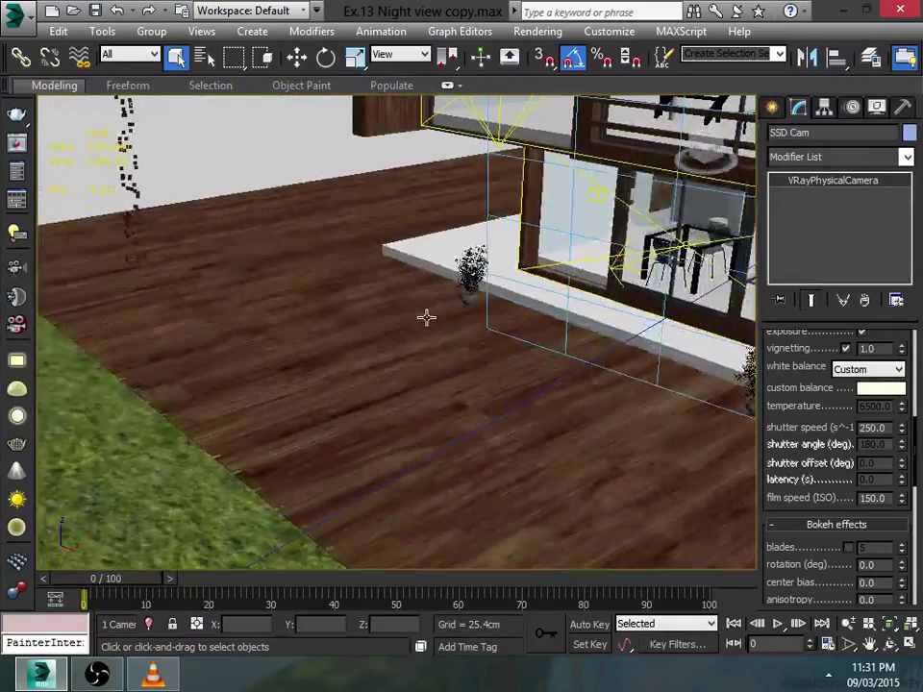
Step: Set the Left viewport to the SSD Cam camera view and maximize it
key("p")
middle_click_drag(423, 299, 289, 366, "alt")
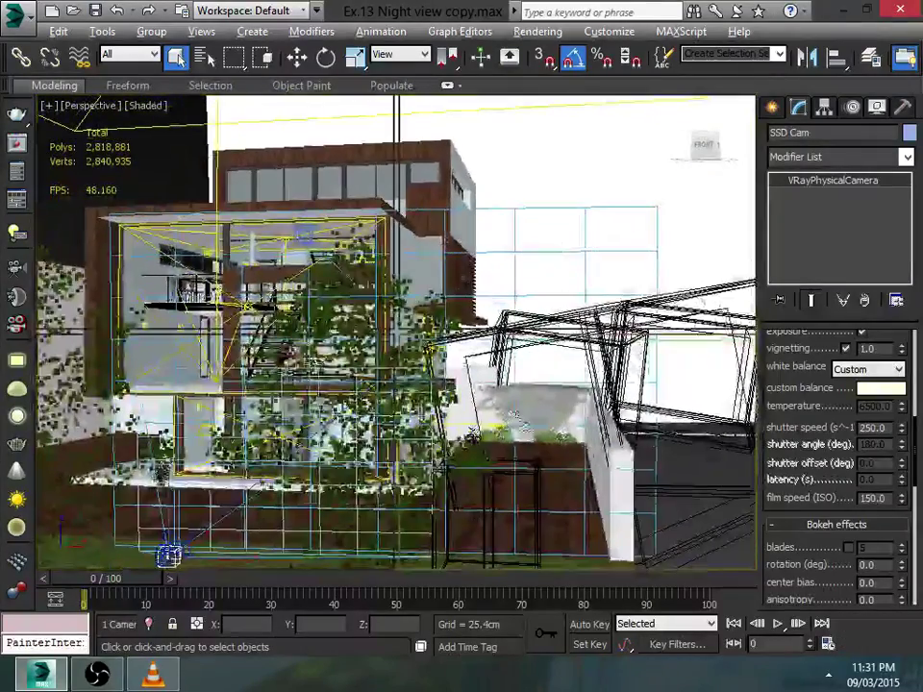
key("alt+w")
right_click(259, 382)
key("c")
key("alt+w")
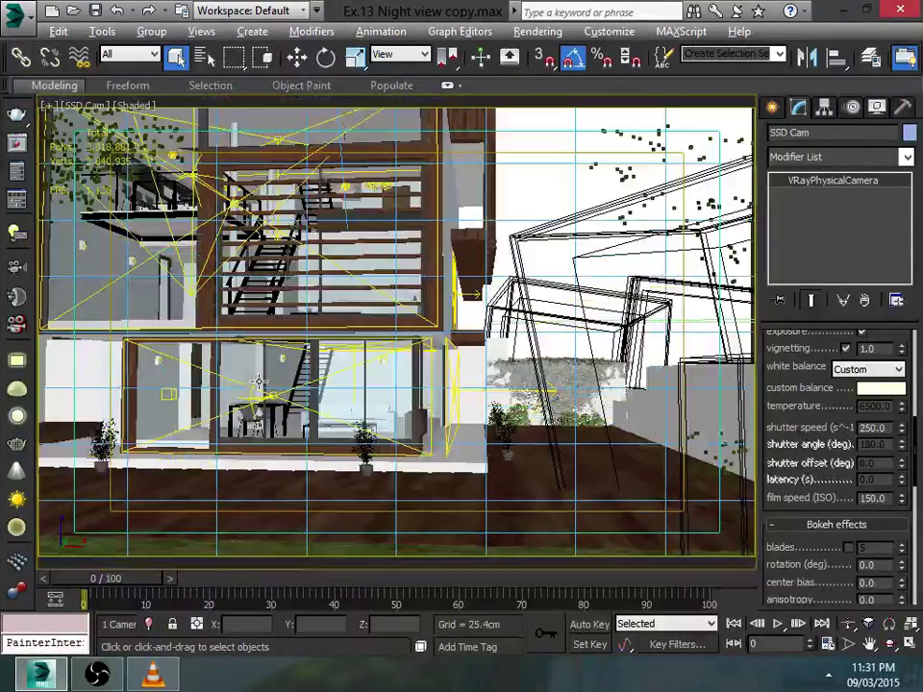
Step: Review the camera's f-number 8.0, white balance 6500, shutter speed 250 and ISO 150
left_click_drag(809, 366, 791, 569)
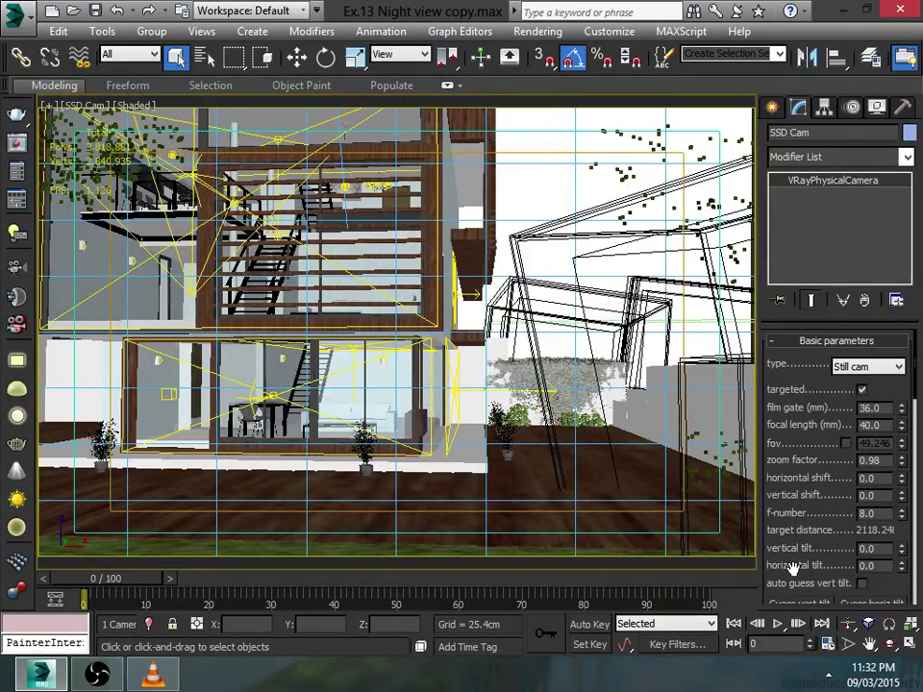
scroll(815, 508, "down", 2)
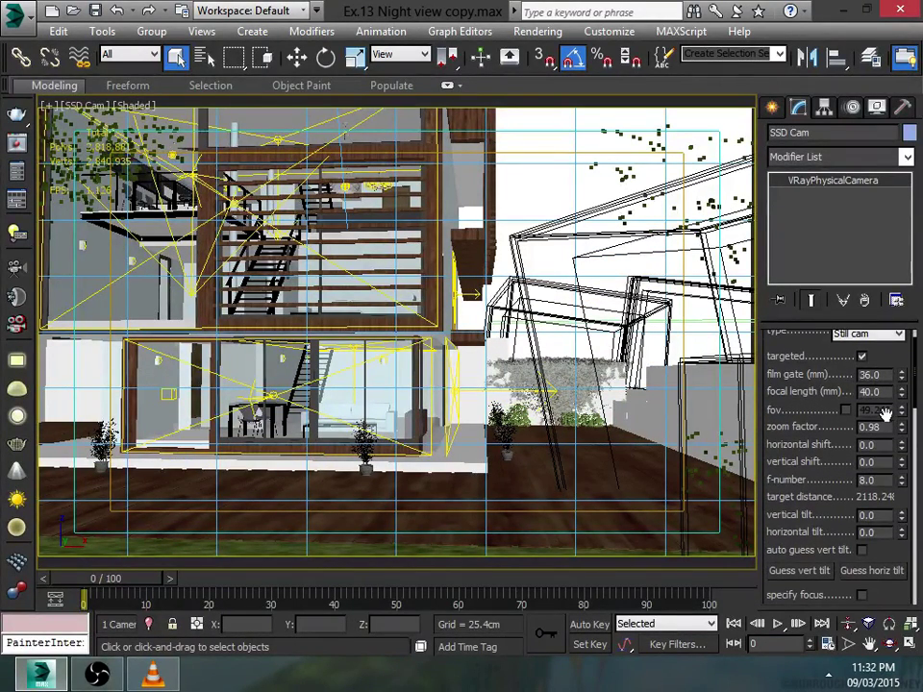
left_click_drag(810, 474, 811, 443)
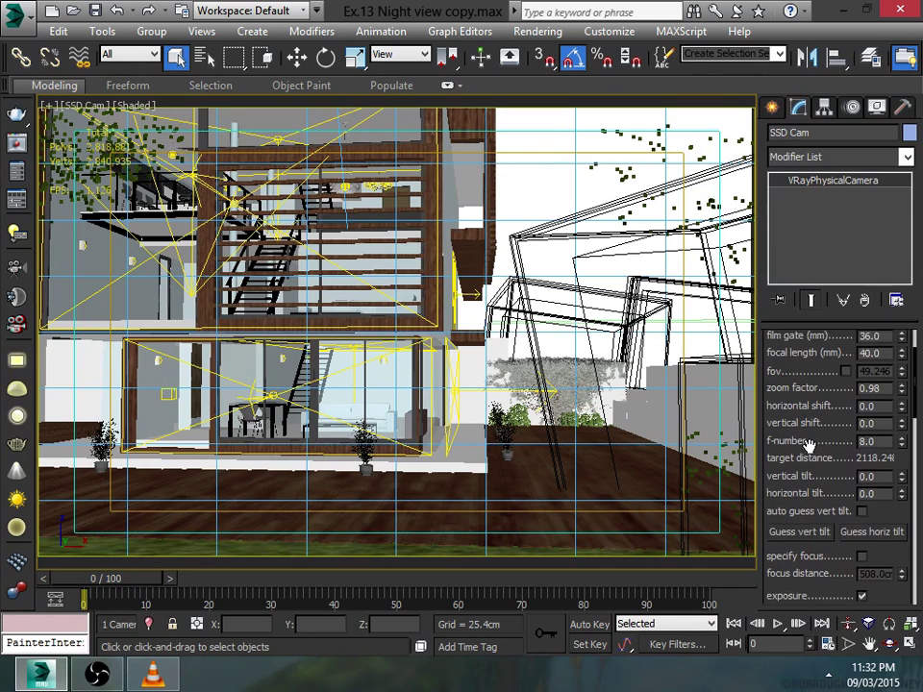
scroll(810, 443, "down", 3)
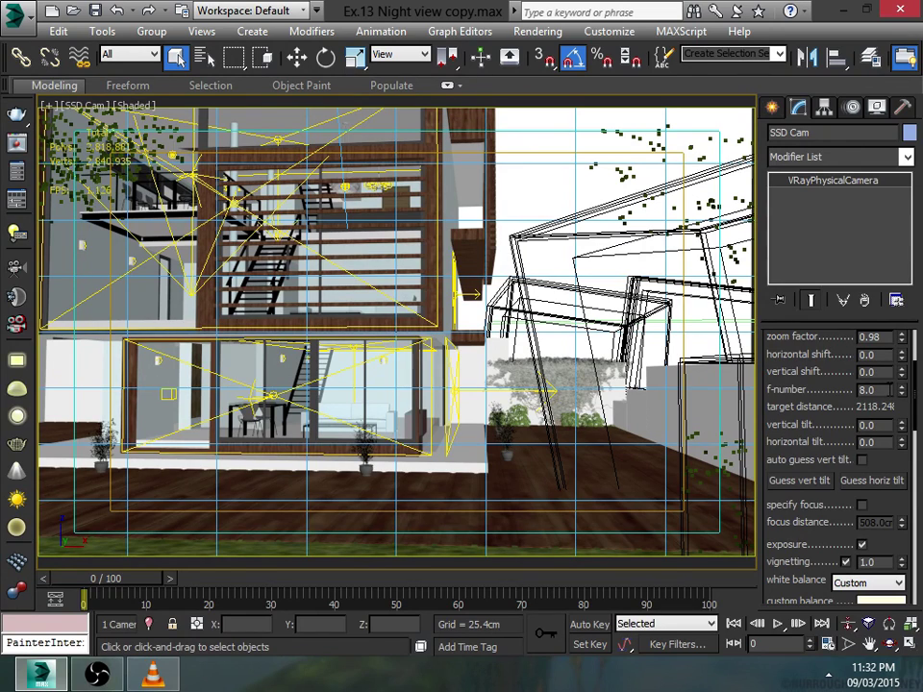
scroll(804, 397, "down", 1)
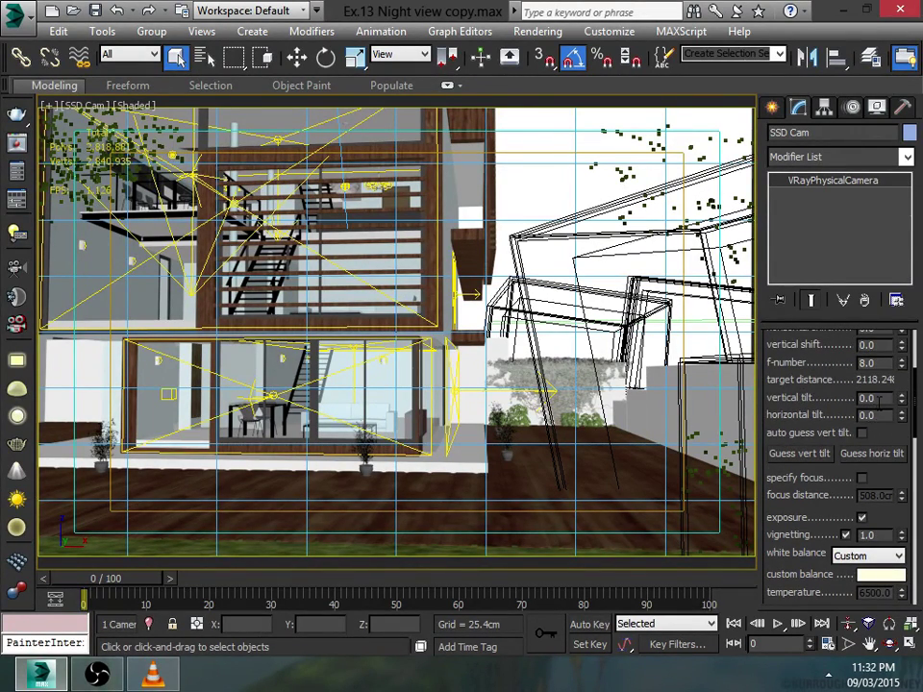
scroll(818, 380, "up", 1)
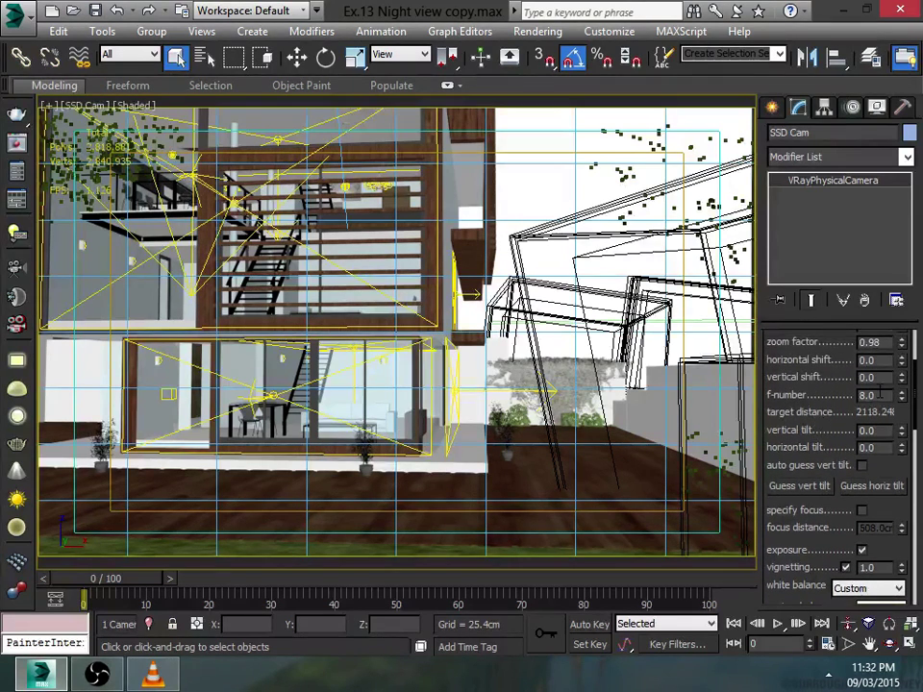
scroll(819, 385, "down", 2)
scroll(803, 404, "down", 1)
scroll(790, 433, "down", 3)
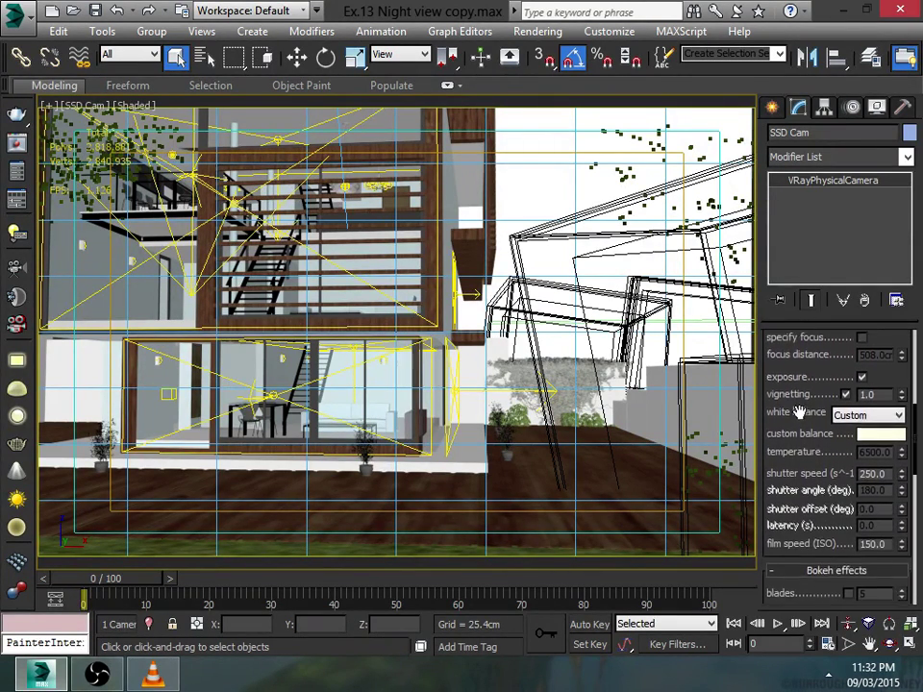
scroll(798, 394, "down", 1)
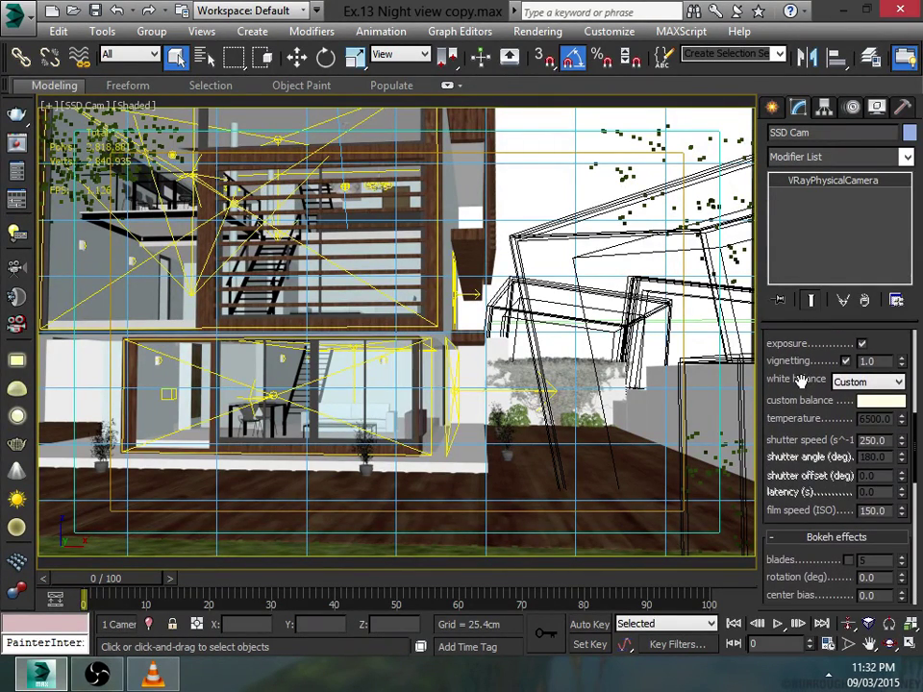
left_click(881, 400)
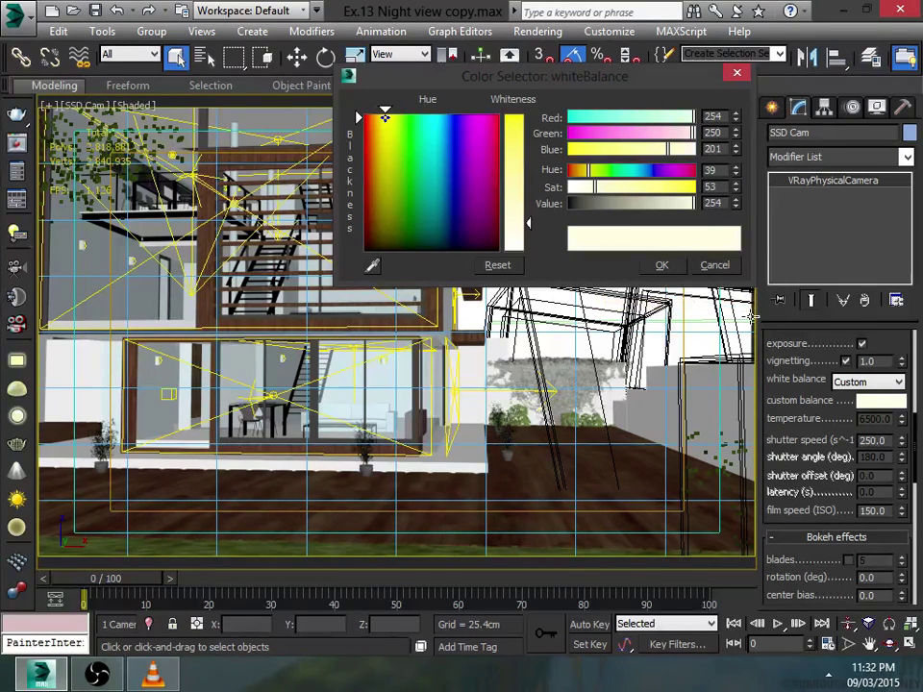
left_click(714, 265)
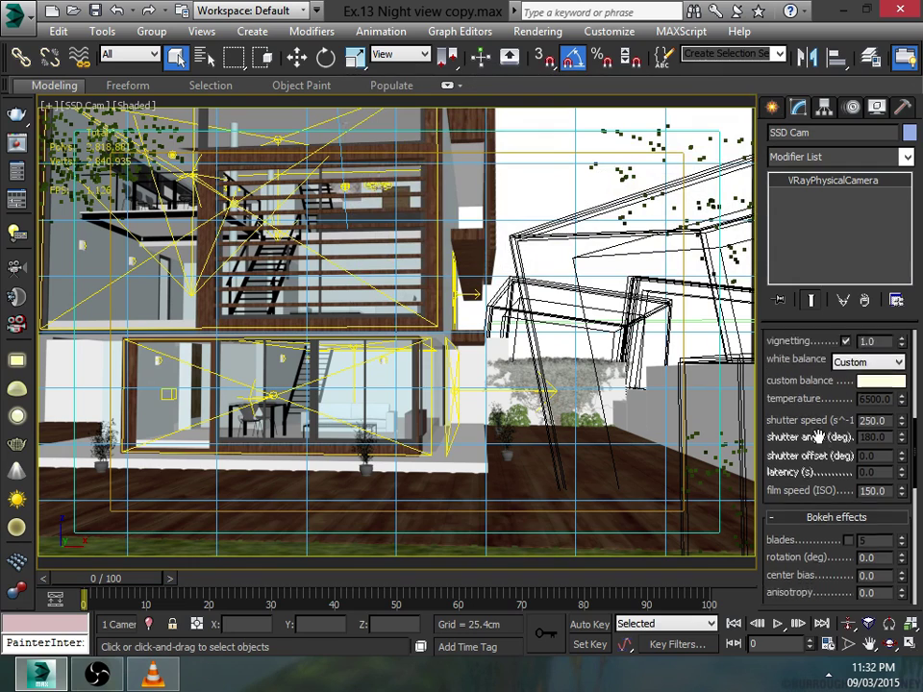
mouse_move(814, 437)
left_mouse_down()
mouse_move(808, 383)
mouse_move(810, 478)
mouse_move(811, 436)
left_mouse_up()
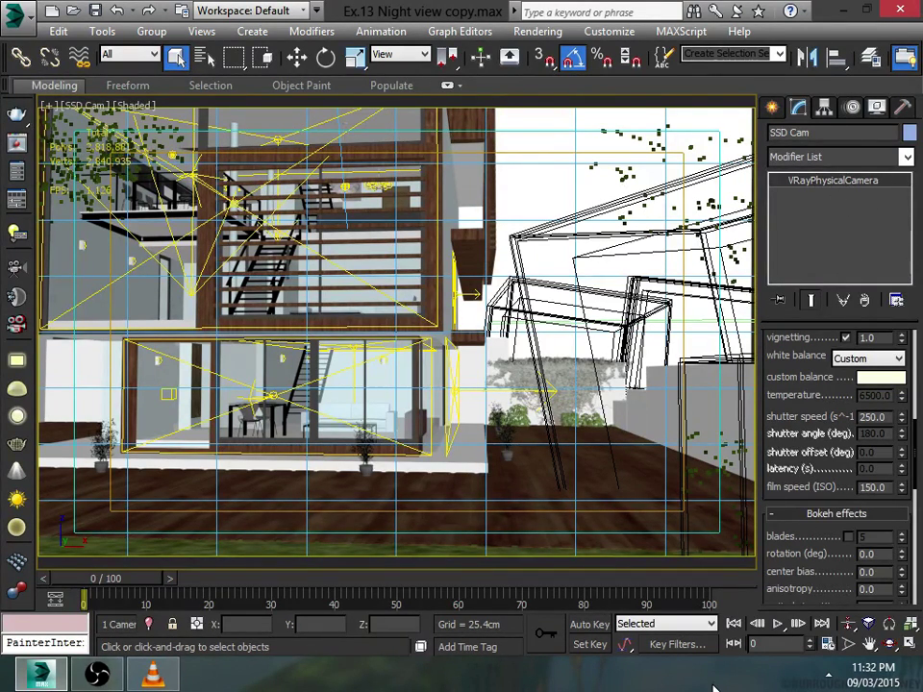
Step: Maximize the Perspective viewport, deselect the camera, and zoom in on the glass ground-floor front
key("alt+w")
right_click(515, 346)
key("alt+w")
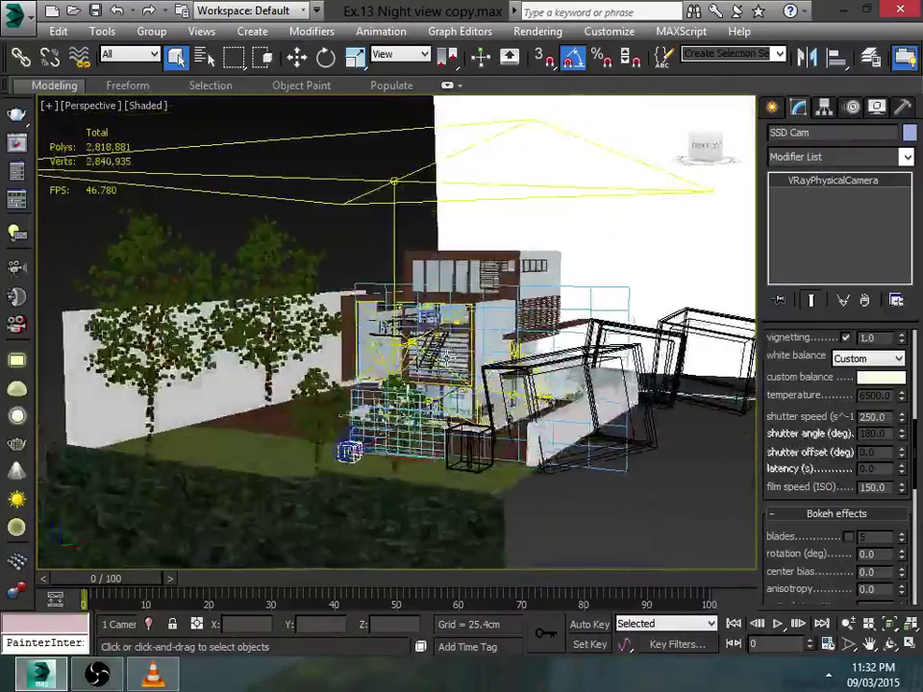
middle_click_drag(404, 326, 244, 237, "alt")
left_click(243, 237)
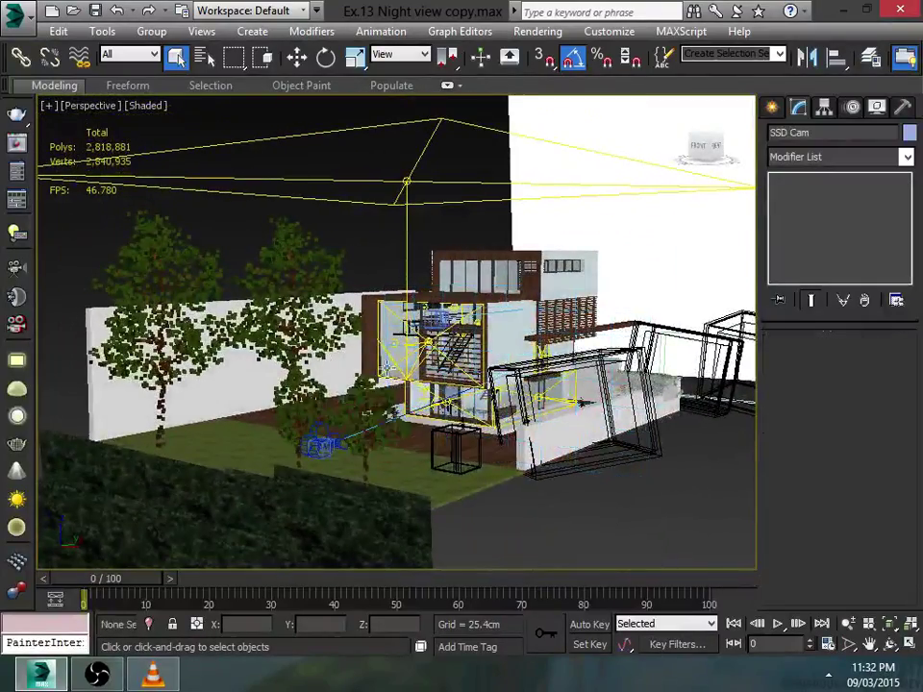
scroll(435, 323, "up", 5)
scroll(435, 323, "up", 5)
scroll(470, 377, "up", 2)
scroll(427, 406, "up", 2)
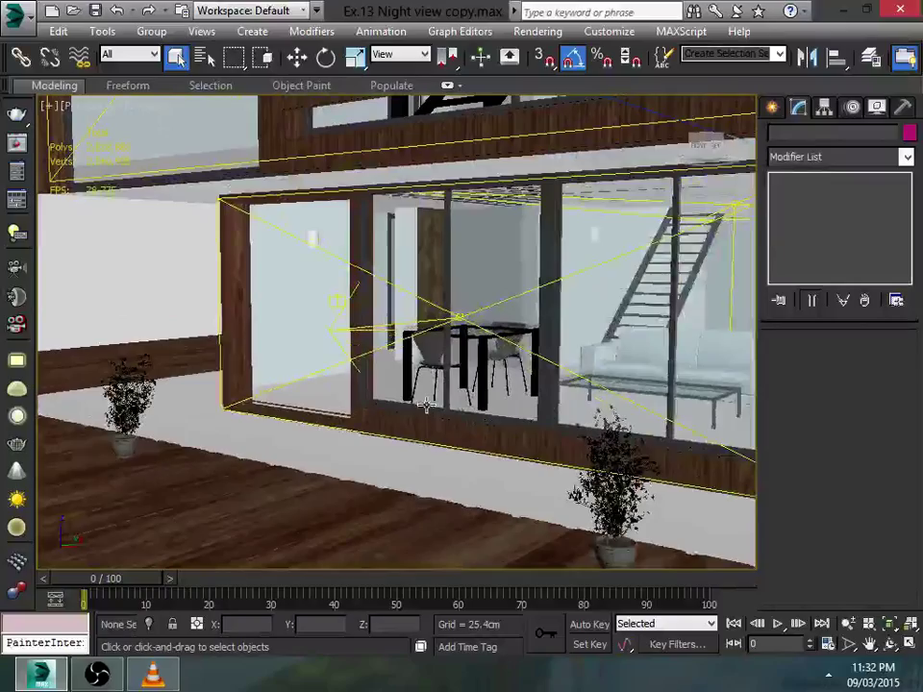
mouse_move(427, 406)
middle_mouse_down("alt")
mouse_move(422, 384)
mouse_move(371, 377)
mouse_move(406, 355)
mouse_move(404, 366)
mouse_move(347, 389)
middle_mouse_up("alt")
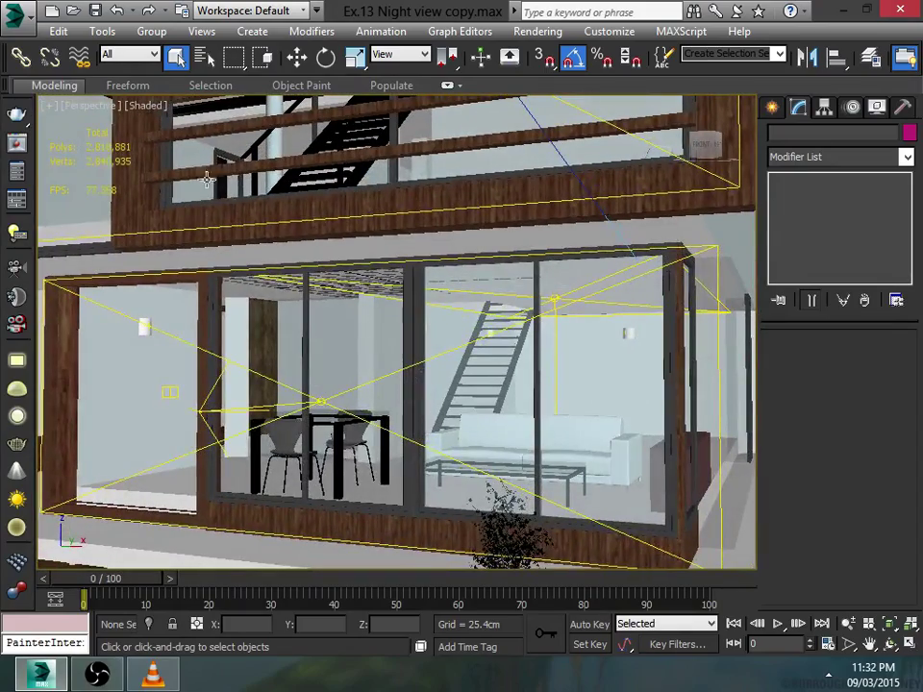
Step: Set the selection filter to Lights and select the plane light over the glass room
left_click(129, 54)
left_click(125, 104)
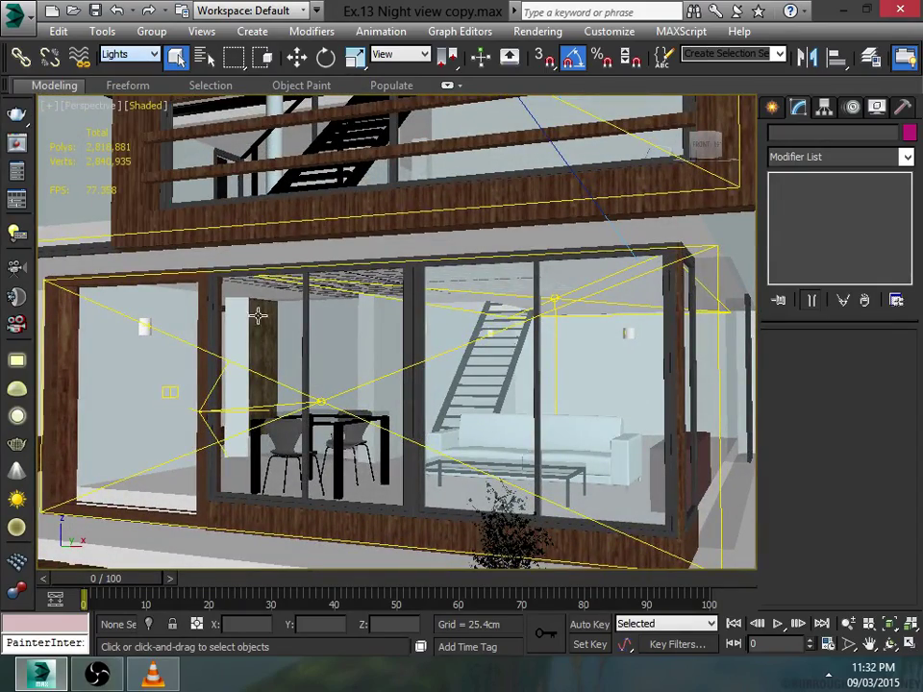
left_click(320, 400)
Step: Review the glass-room light's parameters, including its 3500 colour temperature
mouse_move(418, 411)
middle_mouse_down("alt")
mouse_move(444, 377)
mouse_move(438, 385)
mouse_move(383, 370)
mouse_move(352, 393)
mouse_move(385, 384)
middle_mouse_up("alt")
scroll(352, 392, "up", 5)
scroll(352, 392, "down", 4)
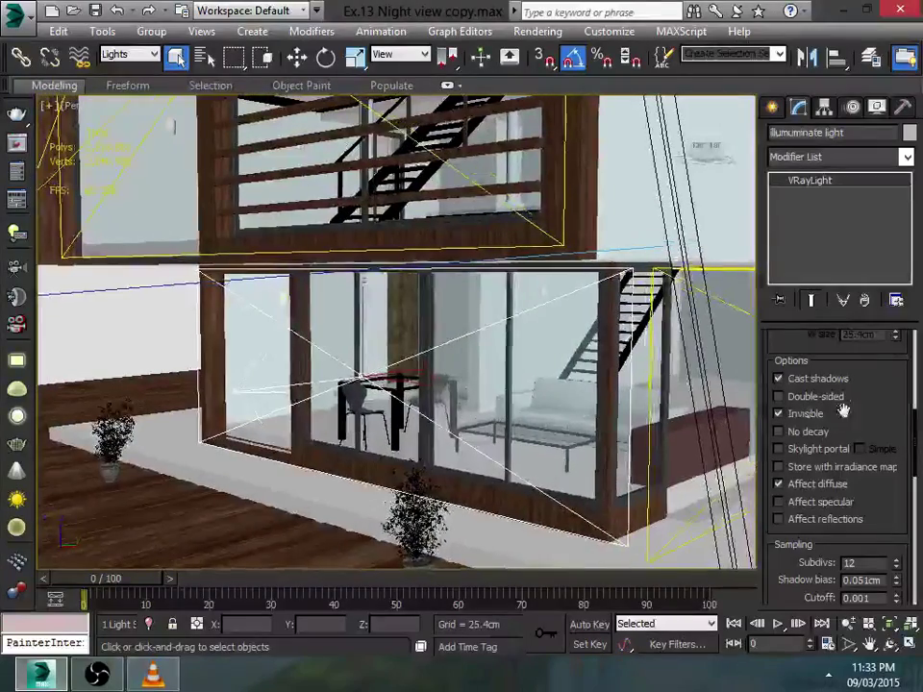
left_click_drag(790, 405, 874, 568)
scroll(874, 568, "up", 2)
scroll(791, 392, "up", 4)
scroll(792, 558, "up", 2)
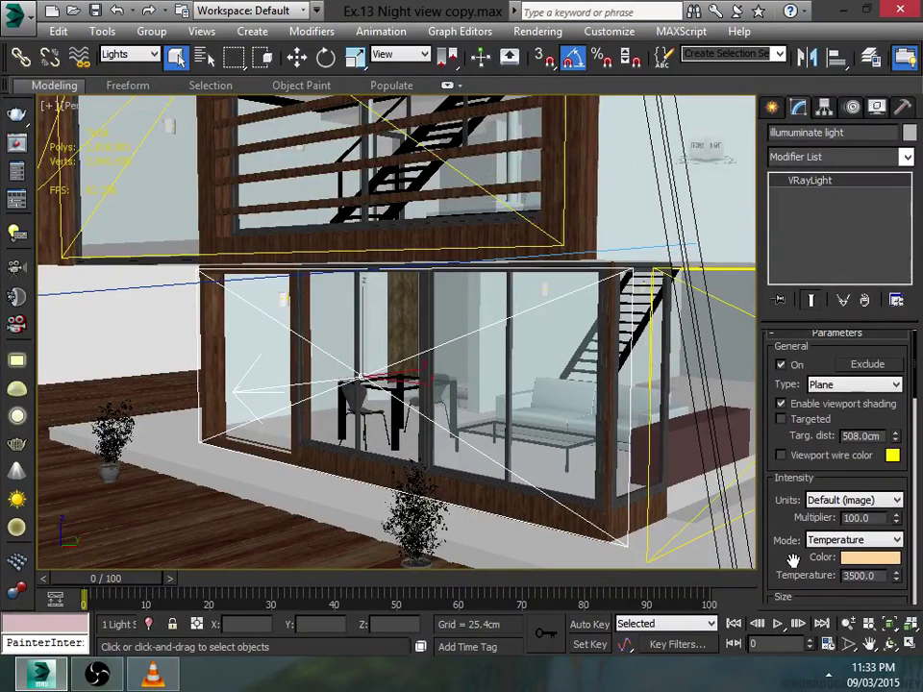
scroll(820, 503, "down", 2)
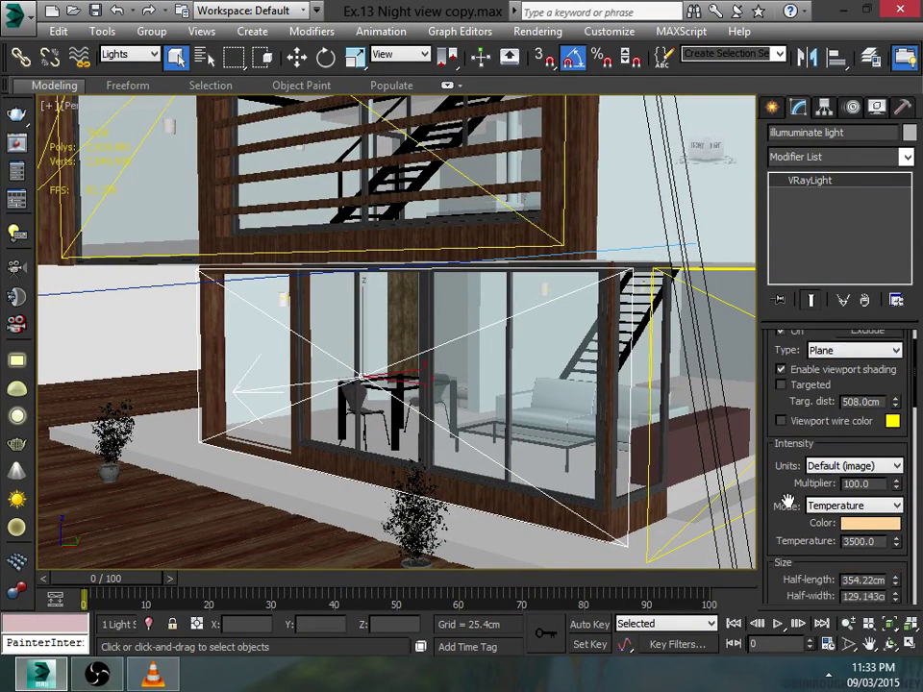
left_click_drag(821, 503, 788, 386)
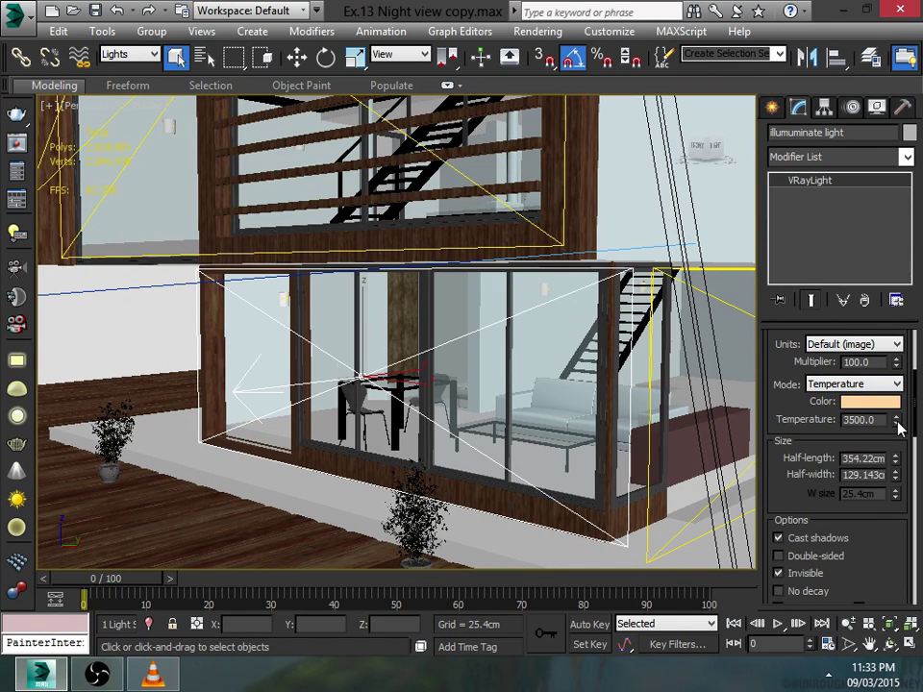
left_click_drag(897, 426, 889, 428)
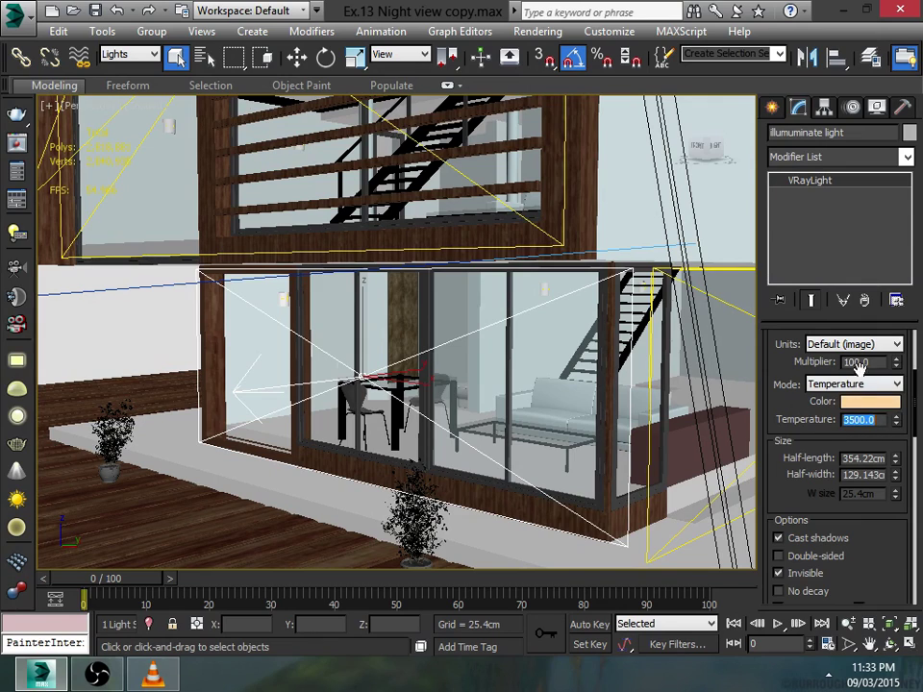
left_click_drag(798, 473, 885, 438)
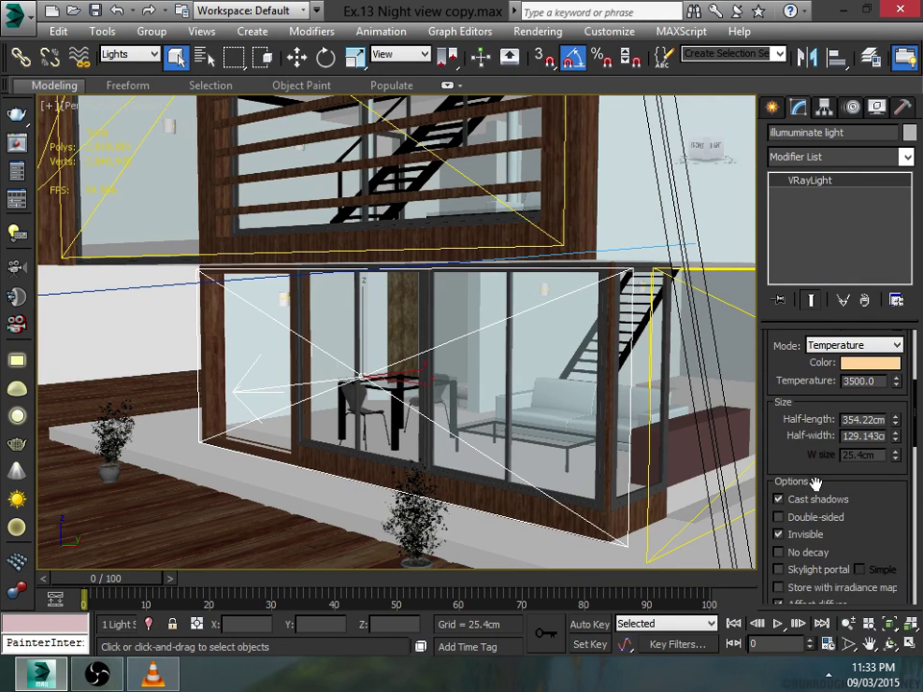
mouse_move(816, 480)
left_mouse_down()
mouse_move(885, 433)
mouse_move(886, 423)
left_mouse_up()
left_click_drag(849, 492, 871, 427)
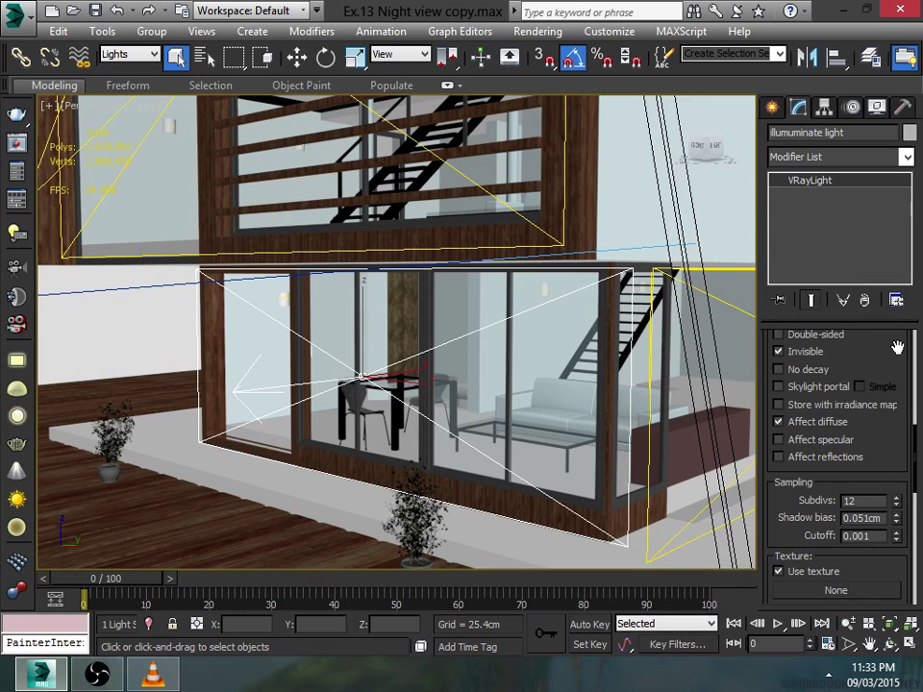
left_click_drag(896, 347, 892, 587)
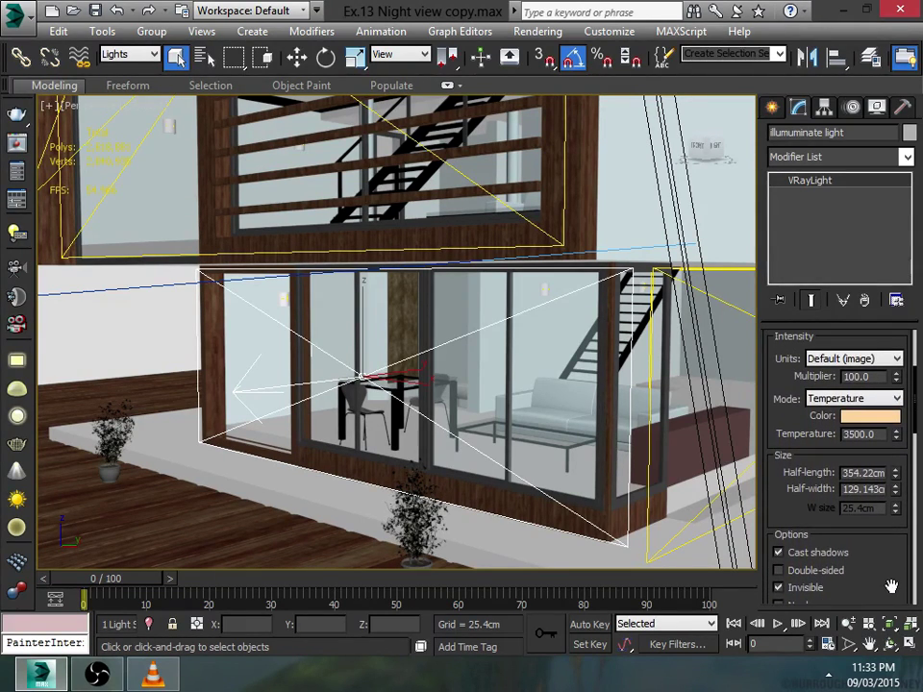
Step: Select illuminate light002, light003 and light001 behind the slatted facade
mouse_move(618, 411)
middle_mouse_down("alt")
mouse_move(635, 385)
mouse_move(505, 314)
mouse_move(615, 288)
middle_mouse_up("alt")
left_click(635, 385)
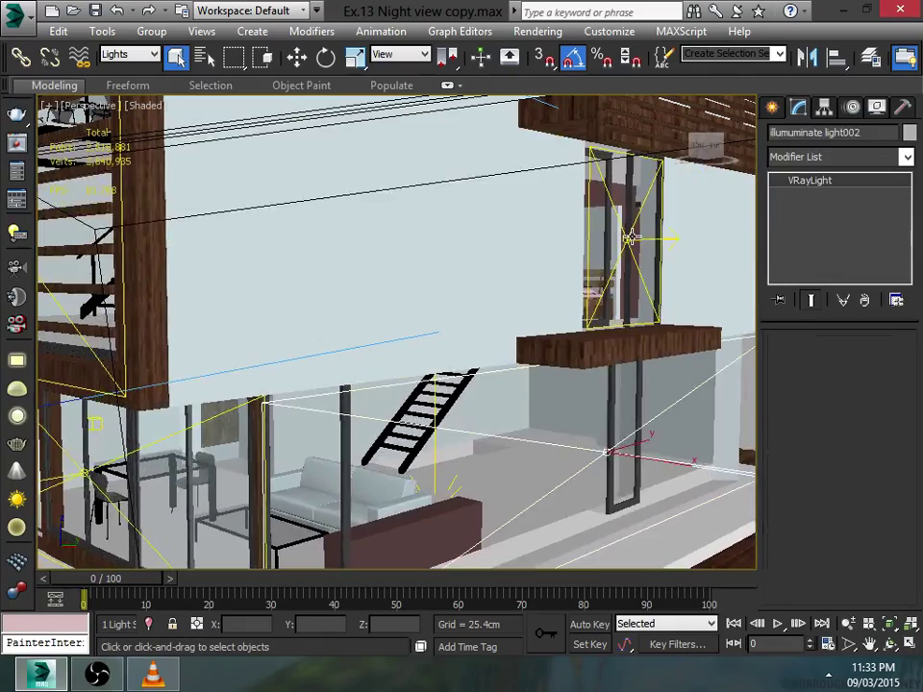
left_click(674, 300)
mouse_move(293, 292)
middle_mouse_down("alt")
mouse_move(498, 366)
mouse_move(181, 212)
middle_mouse_up("alt")
left_click(166, 222)
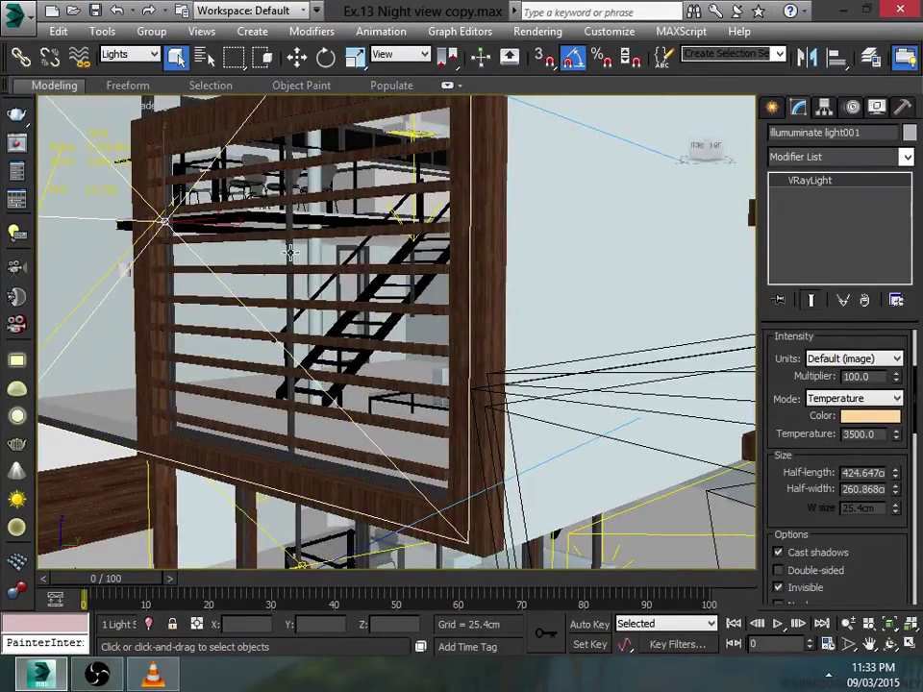
Step: Zoom out over the whole slatted box and switch the view to wireframe
mouse_move(289, 252)
middle_mouse_down("alt")
mouse_move(538, 375)
mouse_move(508, 385)
mouse_move(354, 368)
mouse_move(320, 317)
middle_mouse_up("alt")
scroll(539, 375, "down", 3)
scroll(558, 390, "down", 1)
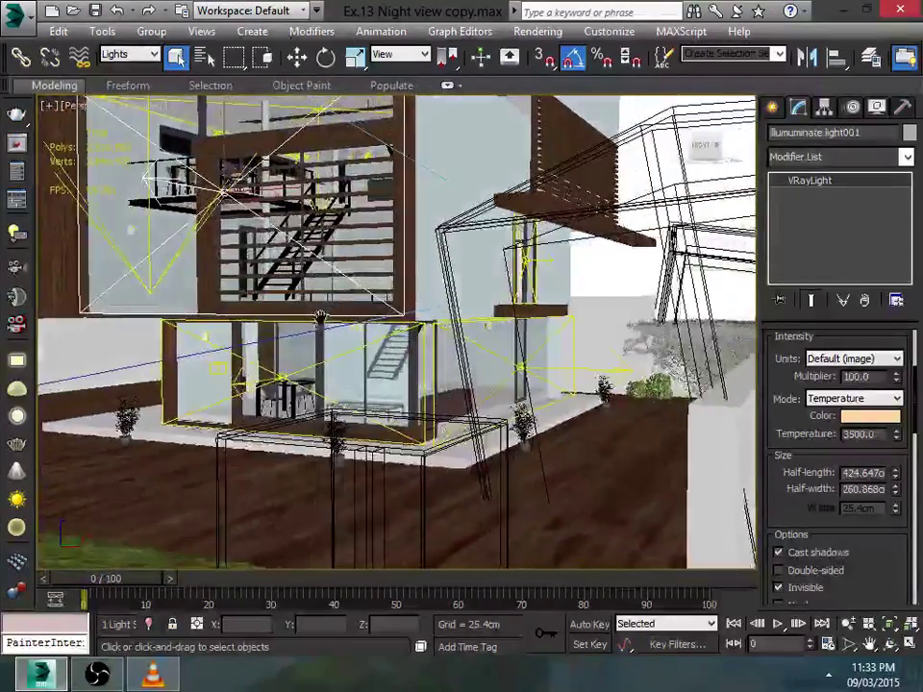
scroll(320, 318, "up", 3)
scroll(320, 317, "up", 3)
scroll(232, 294, "down", 1)
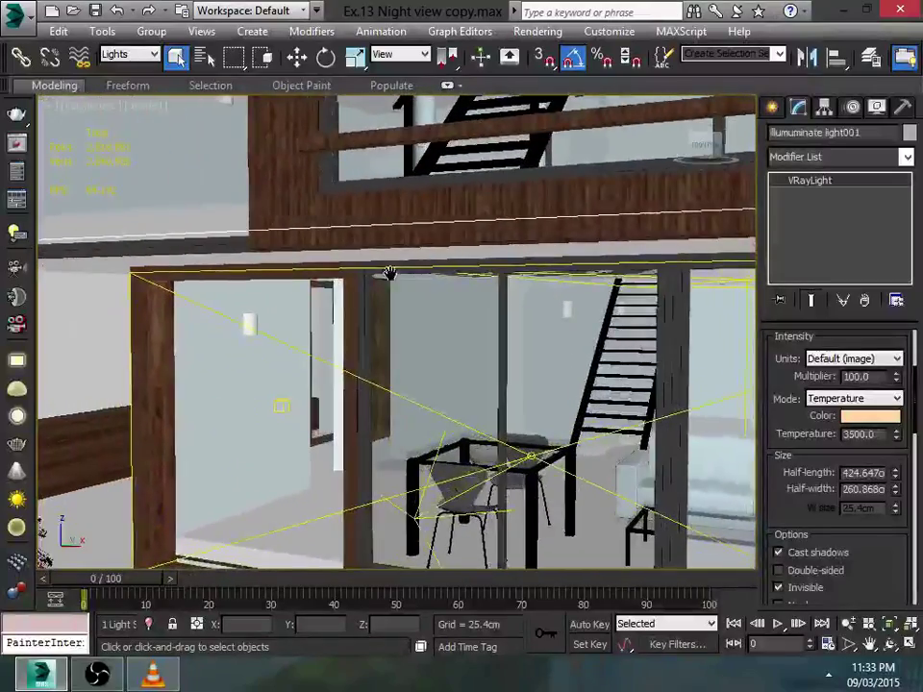
scroll(389, 274, "down", 1)
key("F3")
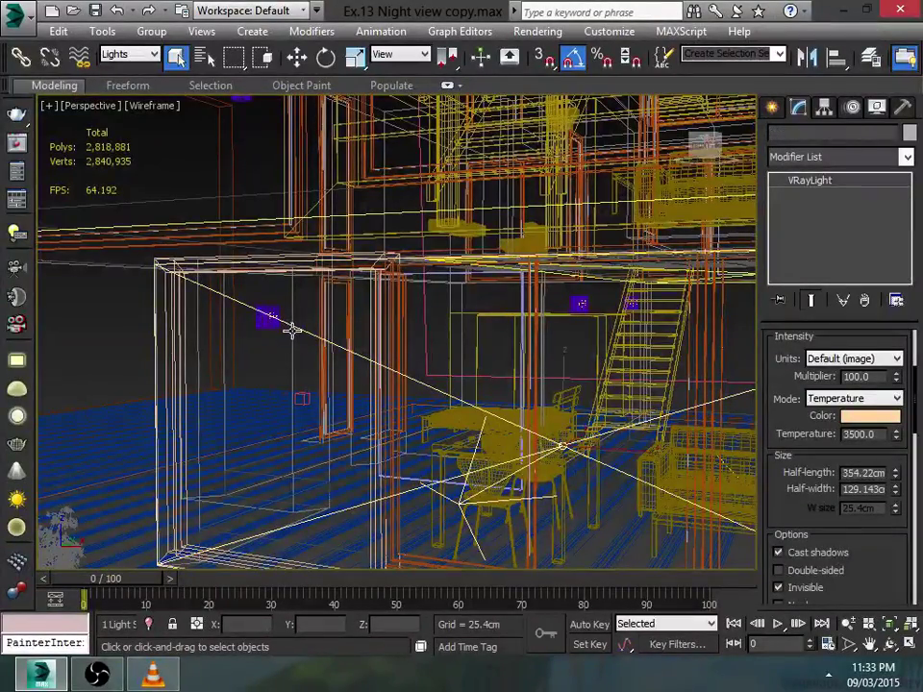
Step: Select VRayLight003 inside the wall lamp and zoom in on it
left_click(271, 321)
key("z")
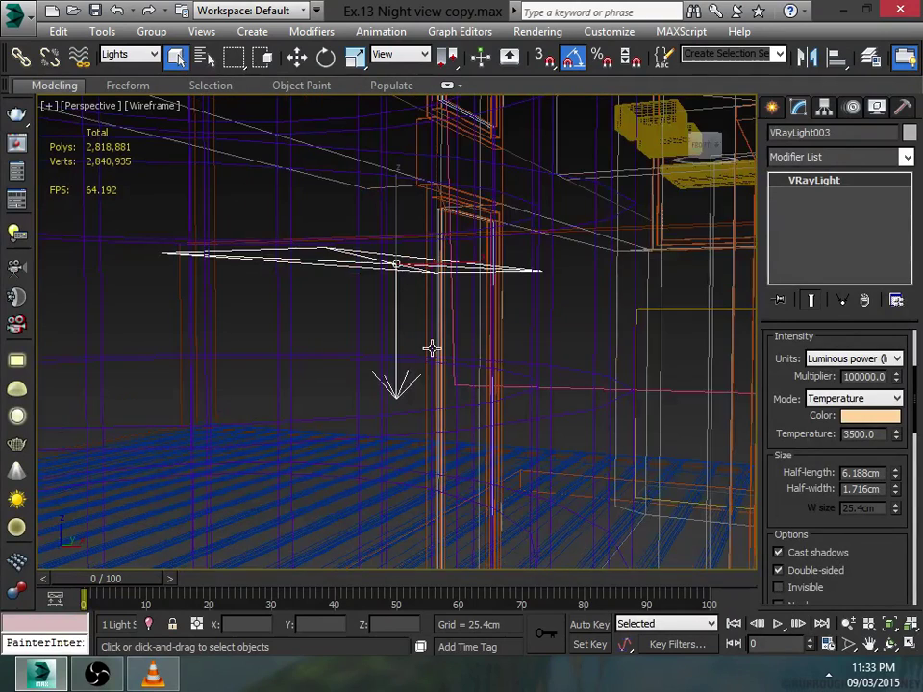
key("F3")
scroll(420, 332, "down", 2)
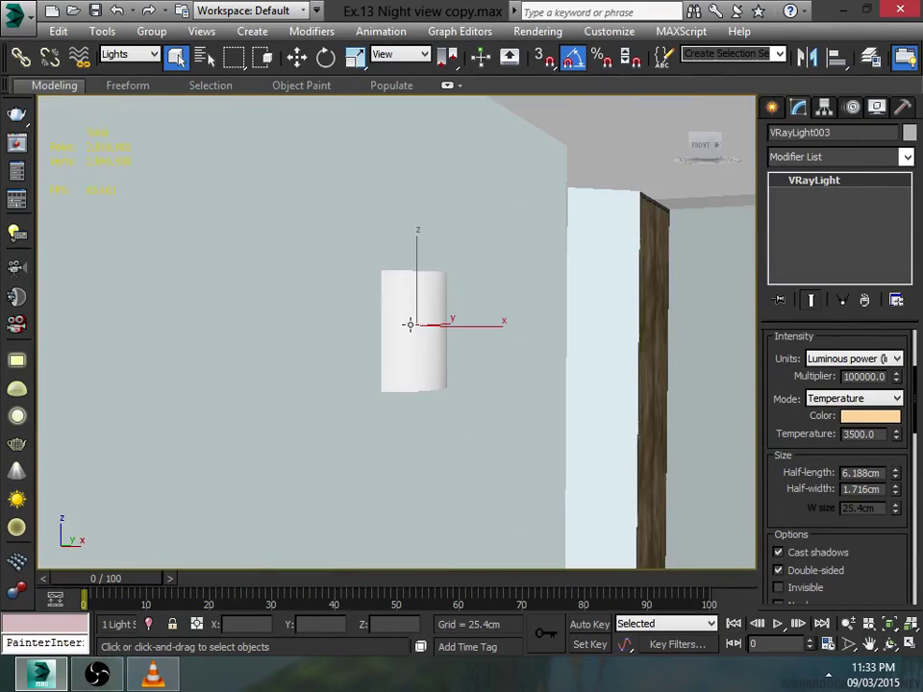
mouse_move(411, 323)
middle_mouse_down("alt")
mouse_move(395, 433)
mouse_move(418, 345)
mouse_move(409, 396)
mouse_move(412, 119)
mouse_move(420, 278)
mouse_move(443, 262)
mouse_move(365, 282)
mouse_move(421, 314)
mouse_move(442, 299)
mouse_move(437, 261)
mouse_move(398, 263)
mouse_move(453, 322)
middle_mouse_up("alt")
scroll(393, 428, "down", 2)
scroll(473, 270, "down", 2)
key("F3")
key("F3")
Step: Keep the light's intensity units at Luminous power with a 100000 multiplier
scroll(453, 322, "down", 3)
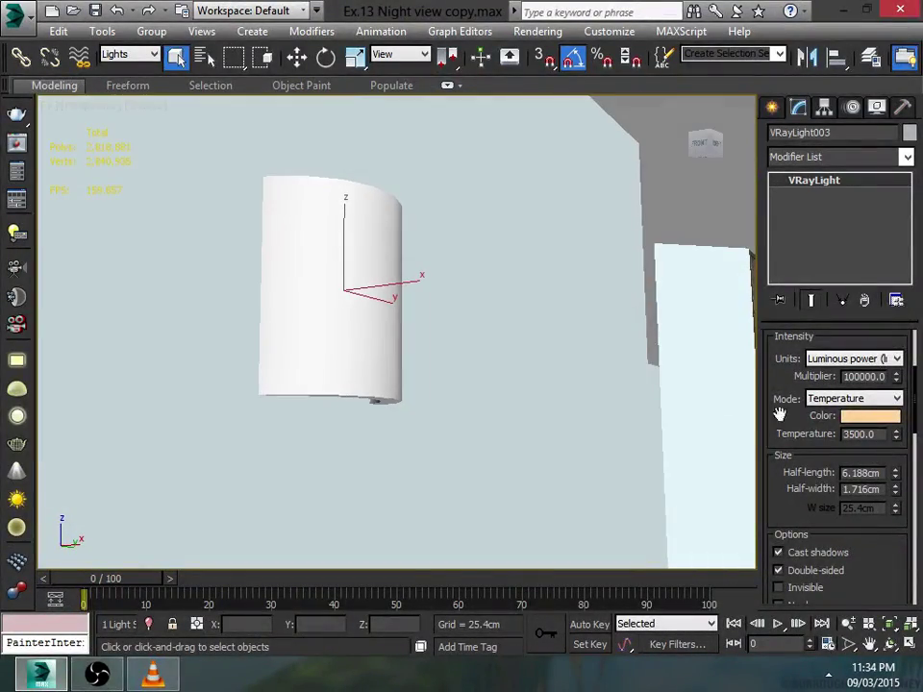
scroll(798, 459, "up", 2)
left_click_drag(798, 459, 802, 548)
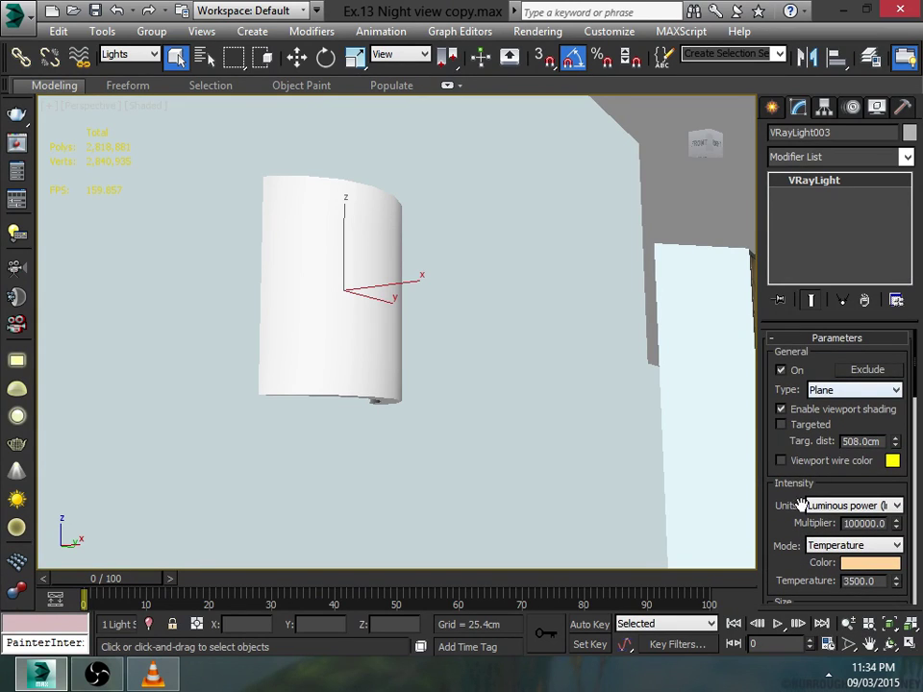
left_click_drag(801, 506, 792, 392)
left_click(884, 394)
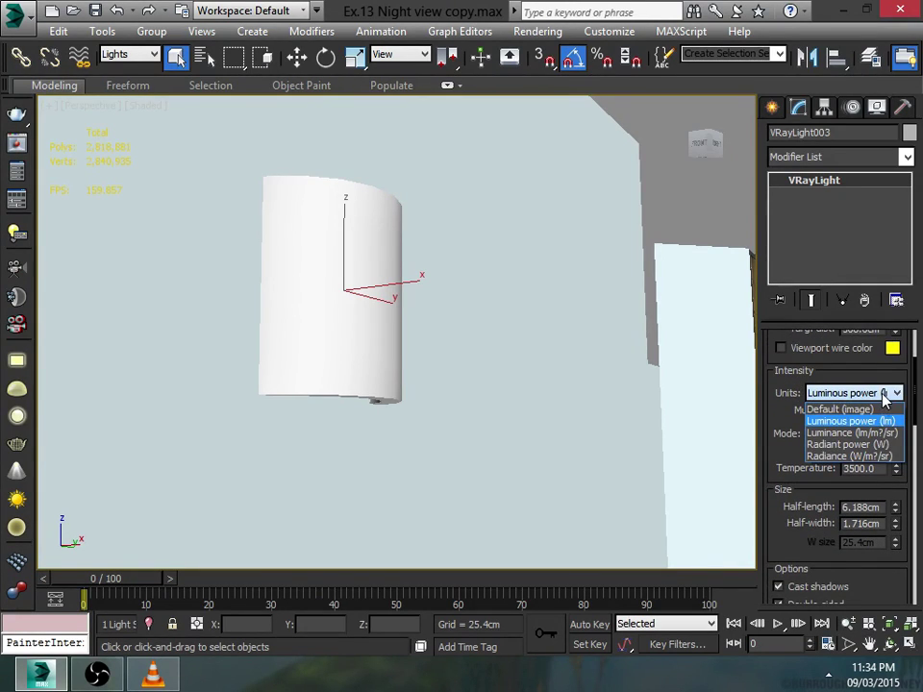
left_click(878, 422)
scroll(856, 430, "down", 1)
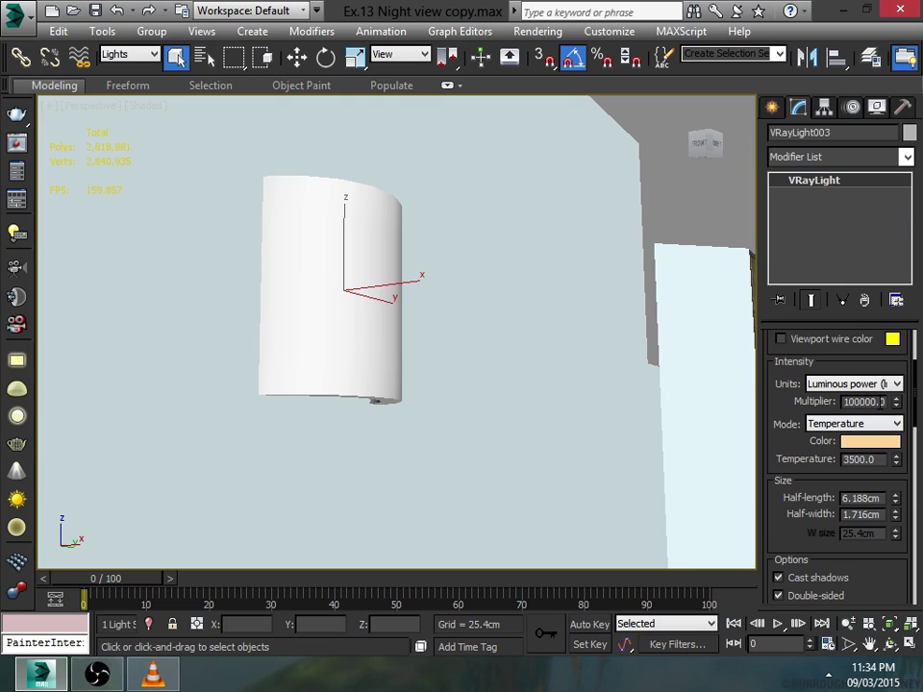
left_click(798, 453)
Step: Set the lamp light's colour mode to Temperature at 3500
scroll(824, 391, "down", 1)
scroll(809, 433, "down", 2)
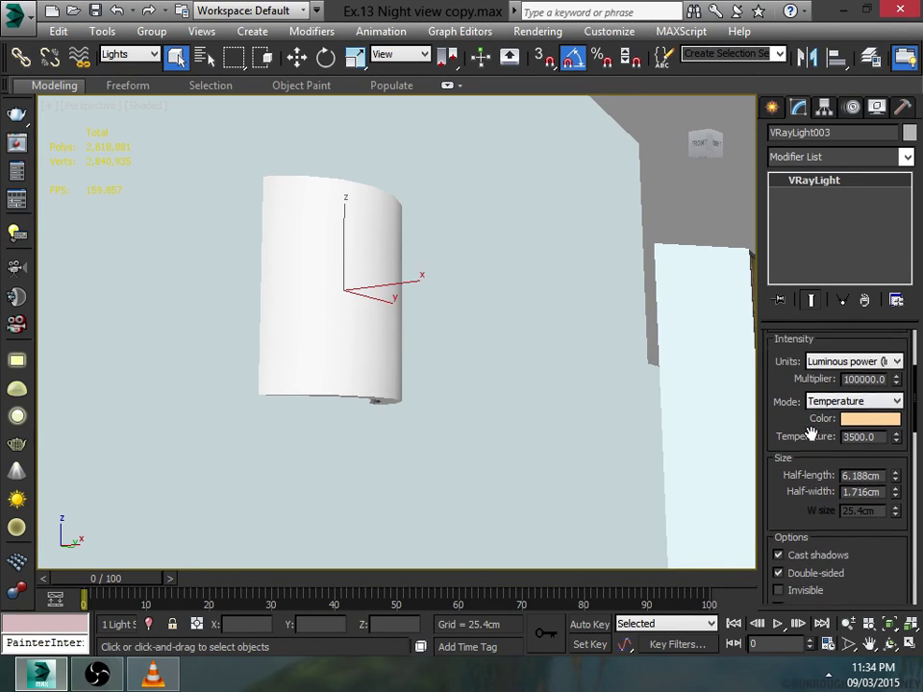
left_click(852, 392)
left_click(889, 389)
left_click(873, 390)
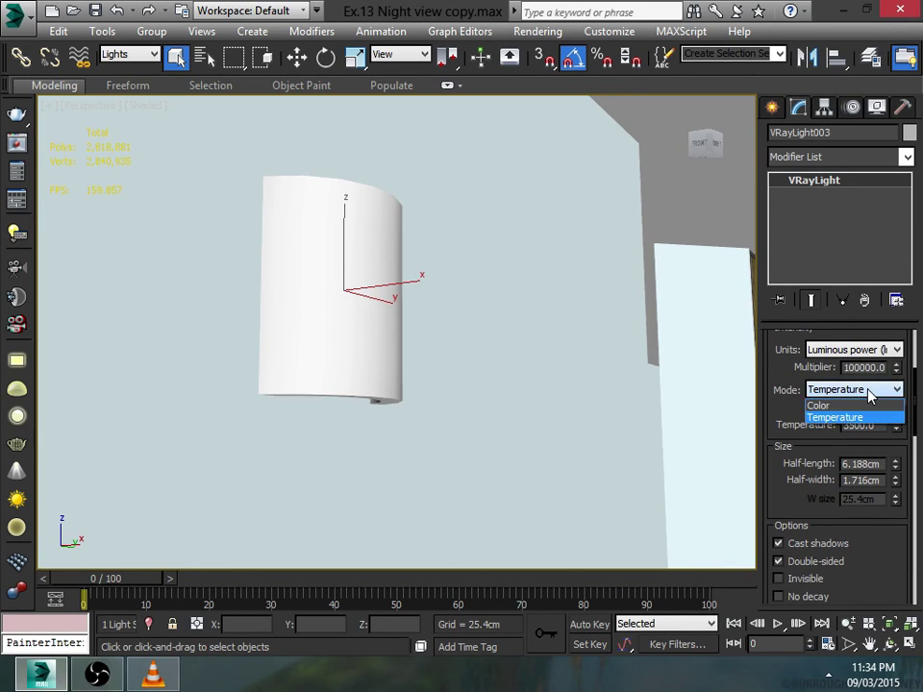
left_click(862, 419)
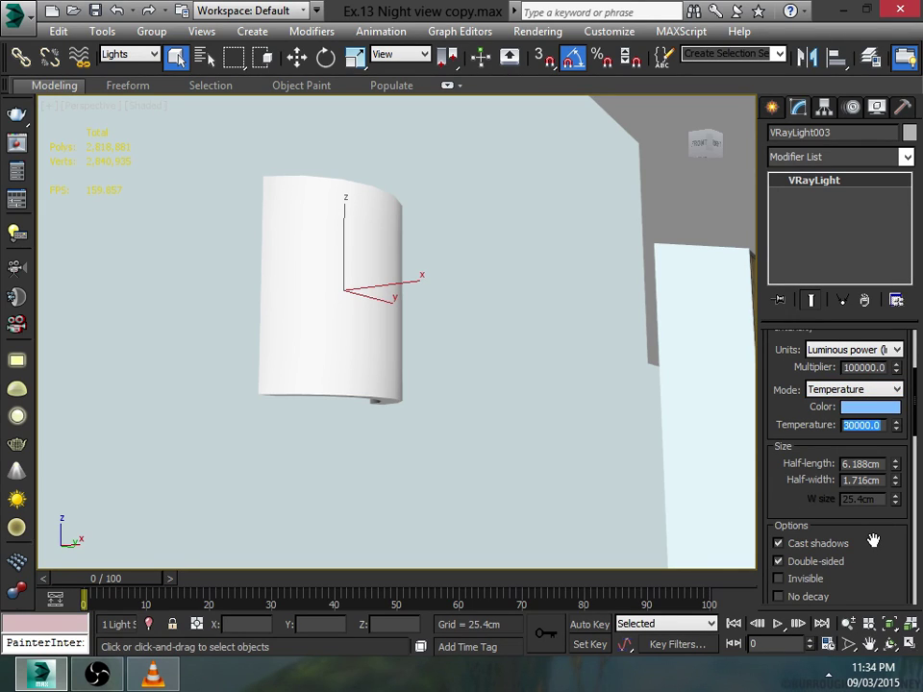
type("3500")
key("Return")
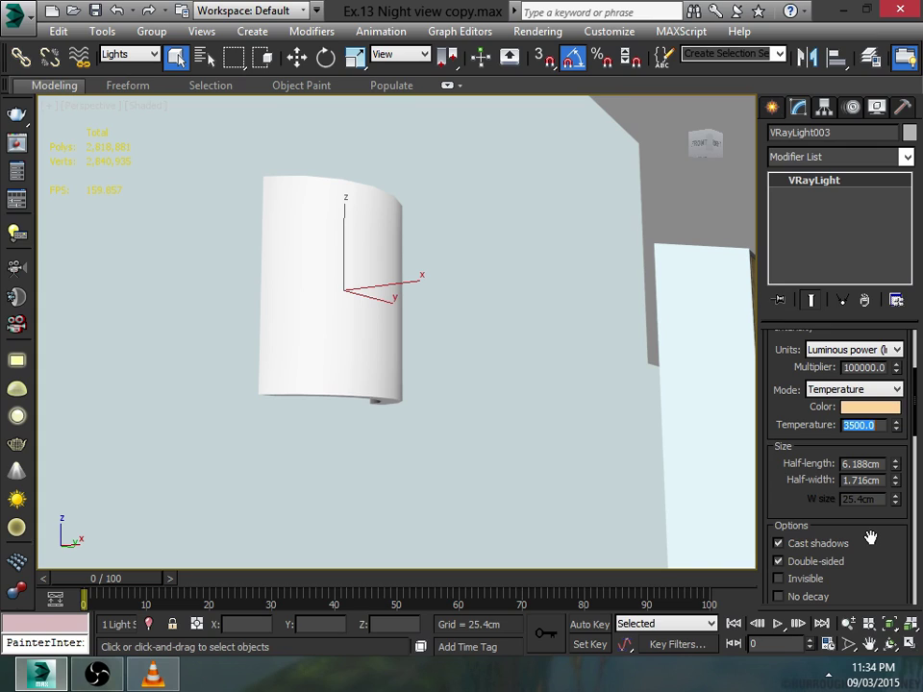
Step: Keep Double-sided enabled, then zoom out to view the room and stairs
scroll(880, 615, "down", 2)
scroll(881, 402, "down", 3)
scroll(882, 402, "down", 1)
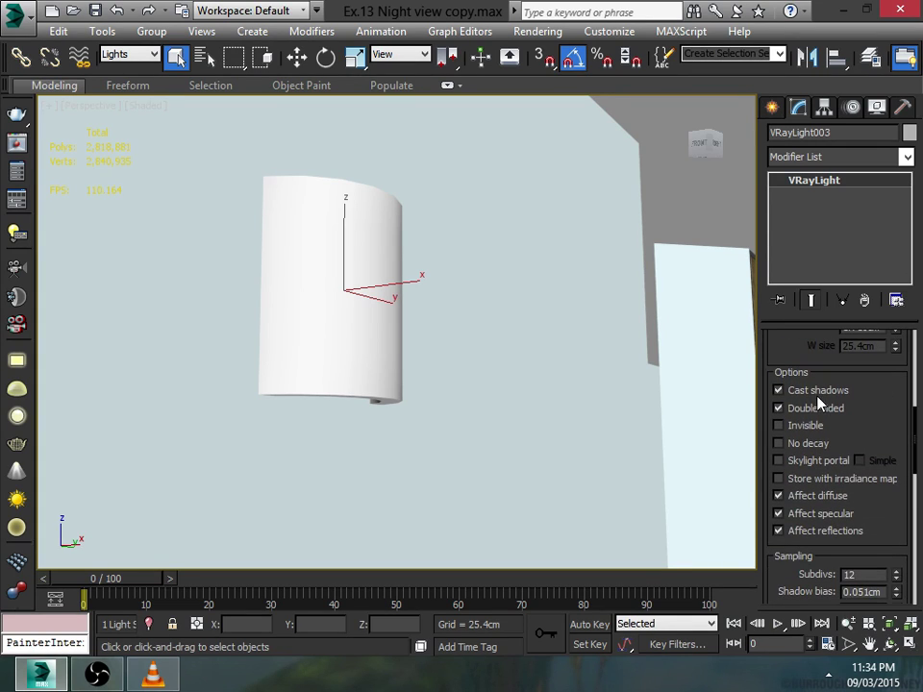
scroll(867, 411, "down", 2)
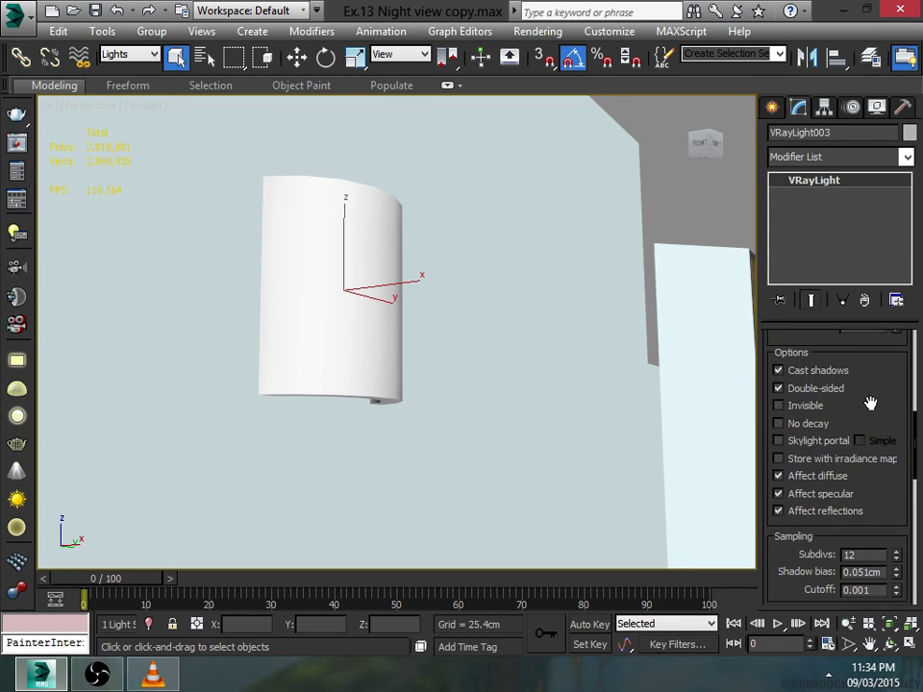
left_click(806, 402)
left_click(805, 402)
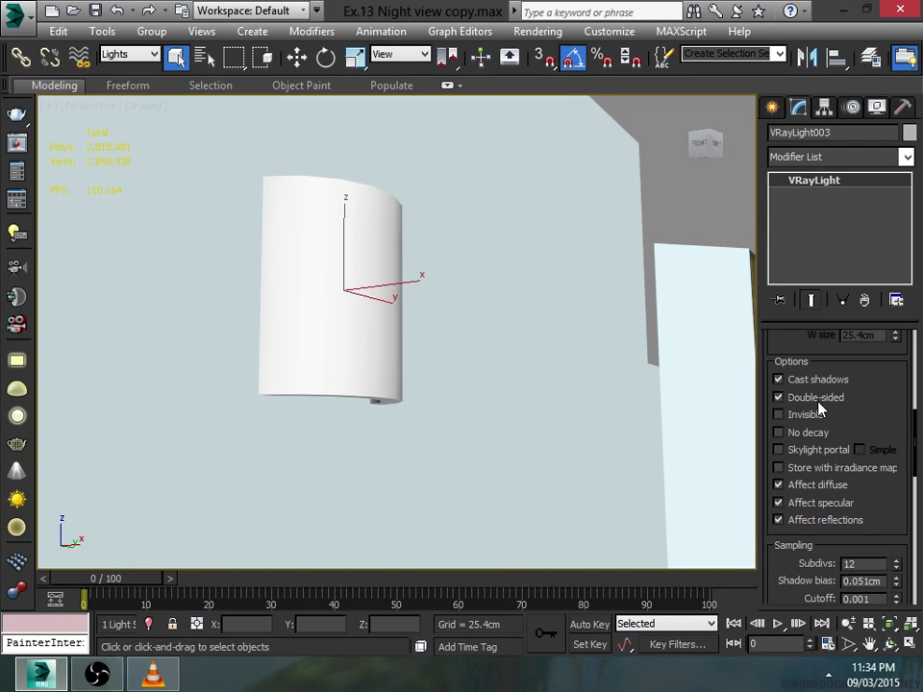
scroll(867, 397, "down", 2)
scroll(867, 397, "down", 1)
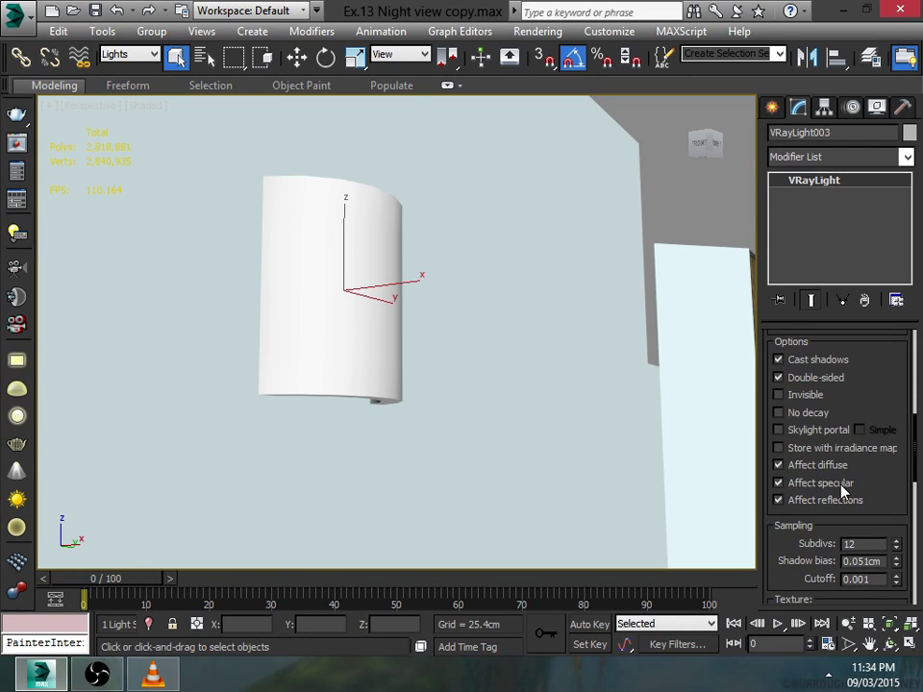
scroll(868, 503, "down", 1)
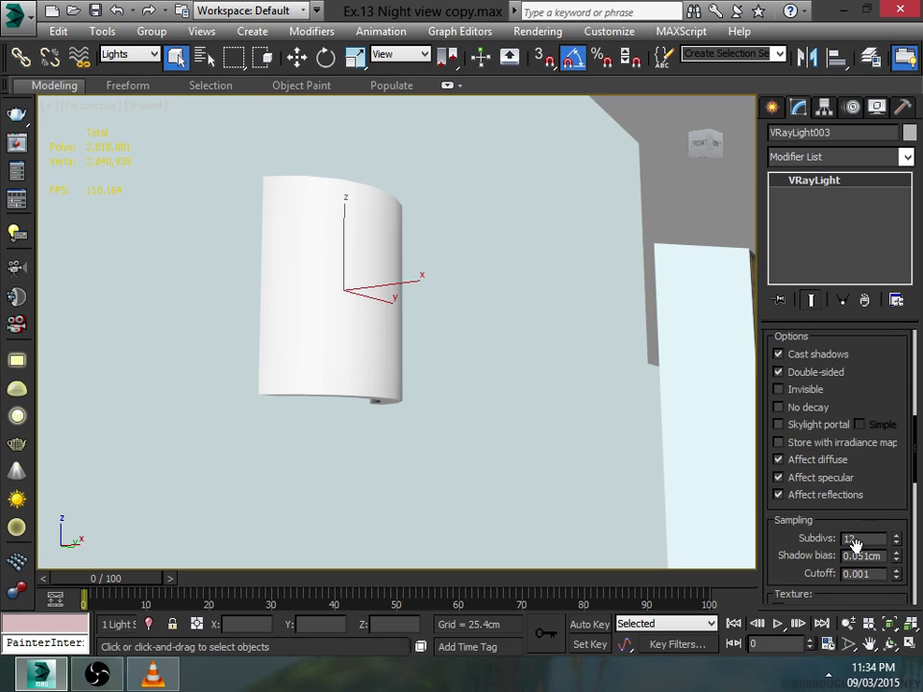
mouse_move(449, 221)
middle_mouse_down()
mouse_move(449, 397)
mouse_move(375, 309)
mouse_move(230, 300)
mouse_move(282, 305)
mouse_move(453, 284)
middle_mouse_up()
scroll(443, 377, "down", 5)
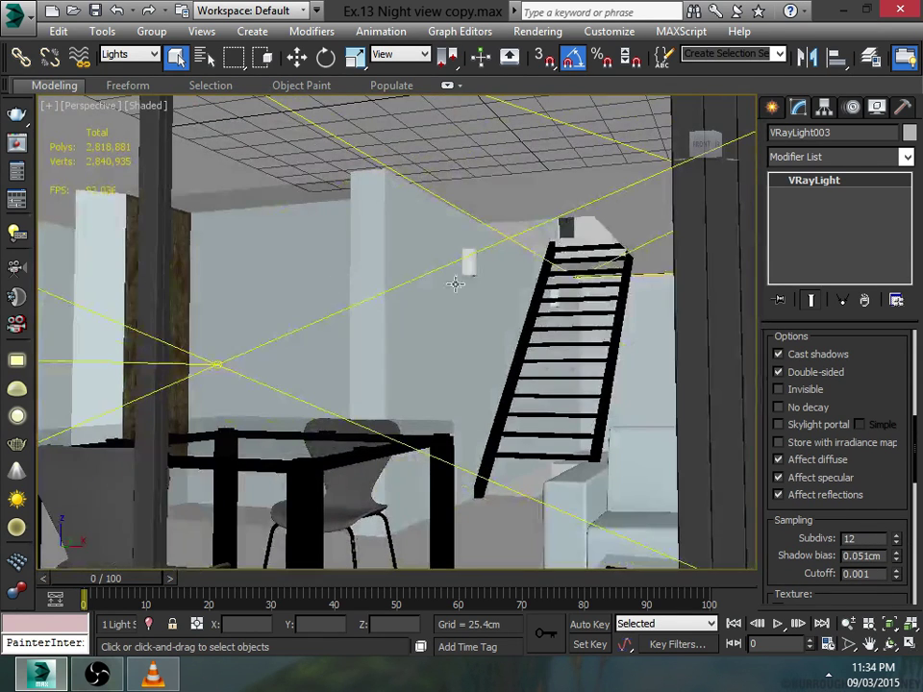
left_click(471, 259)
scroll(532, 305, "up", 2)
scroll(524, 315, "up", 3)
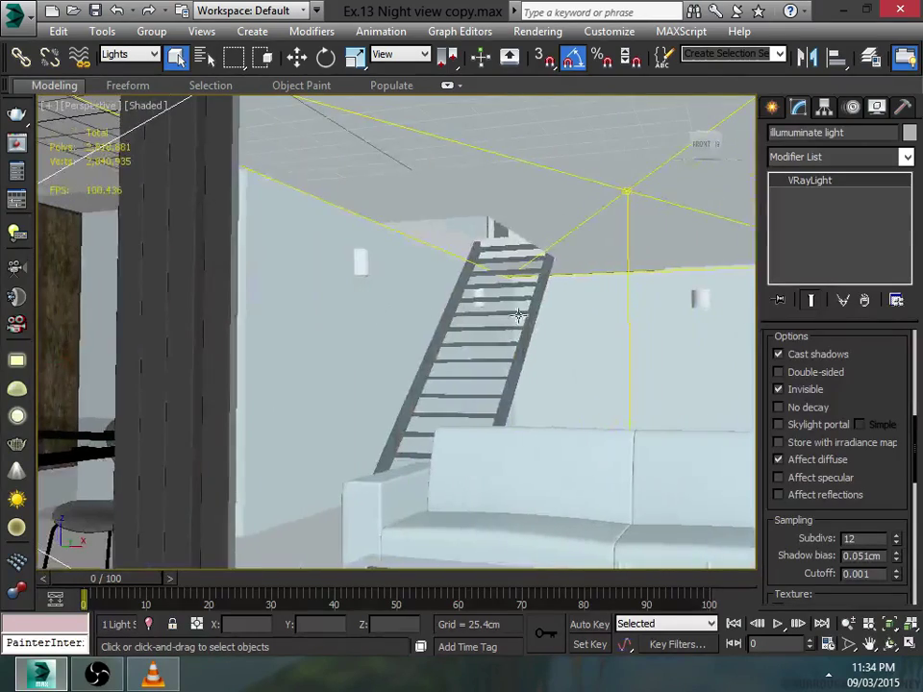
scroll(490, 305, "up", 3)
left_click(655, 291)
scroll(597, 299, "down", 2)
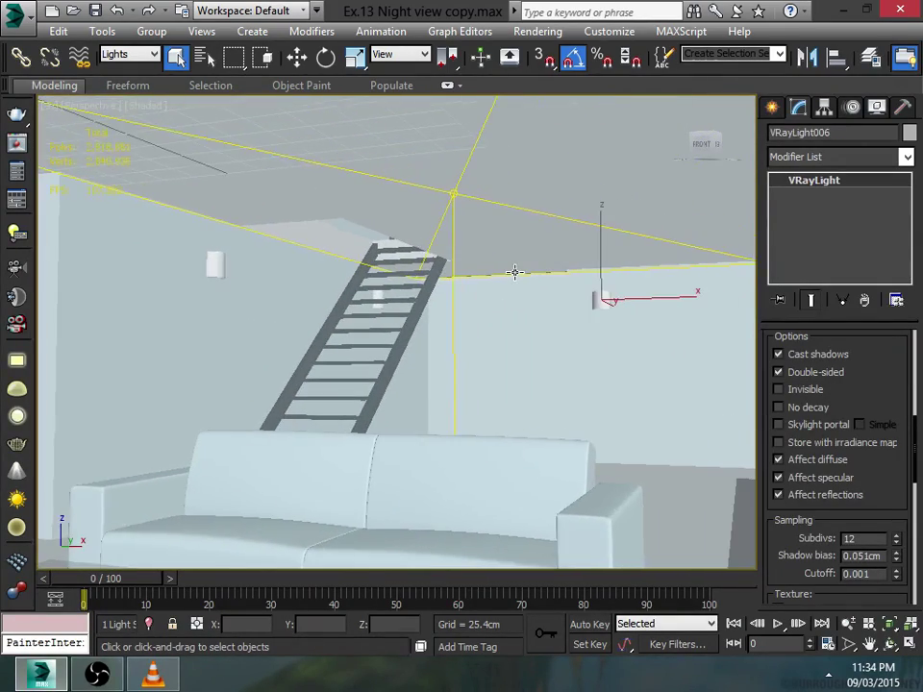
scroll(597, 299, "down", 5)
mouse_move(597, 317)
middle_mouse_down()
mouse_move(627, 428)
mouse_move(236, 261)
middle_mouse_up()
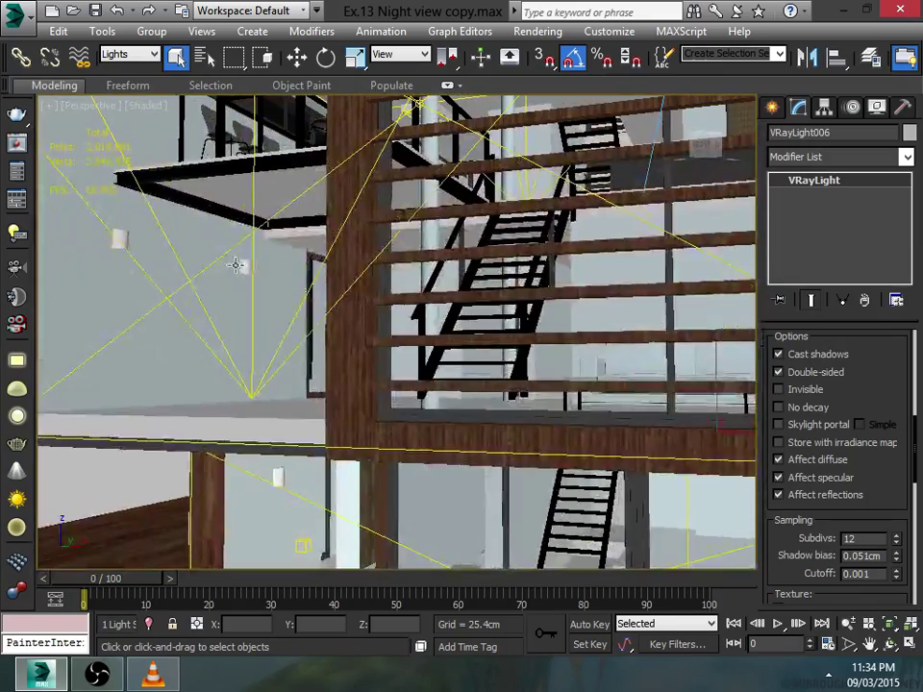
left_click(175, 258)
left_click(113, 232)
left_click(116, 236)
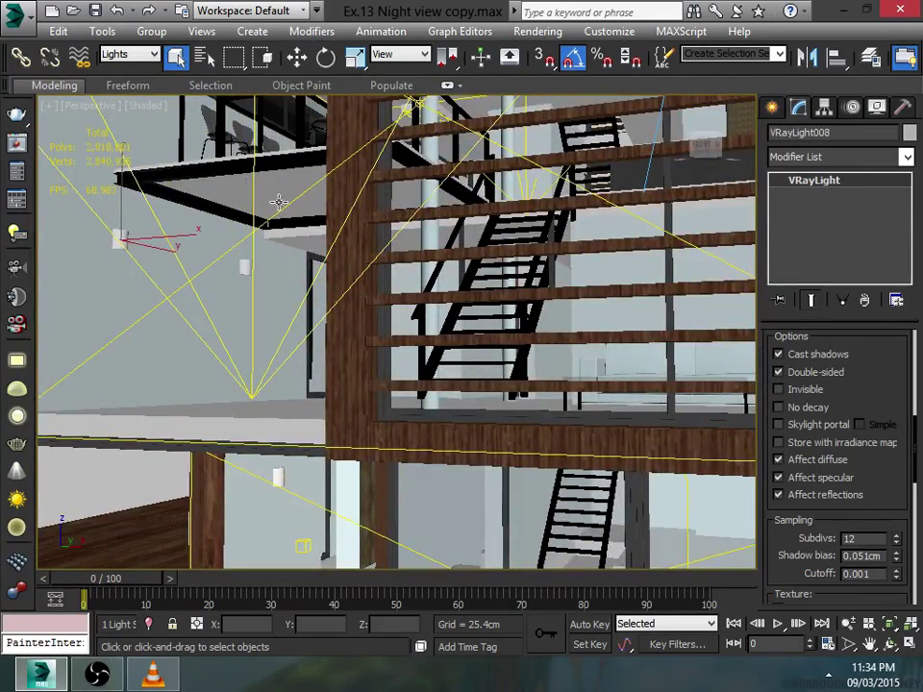
middle_click_drag(116, 236, 438, 353, "alt")
scroll(376, 333, "up", 3)
middle_click_drag(376, 334, 476, 321, "alt")
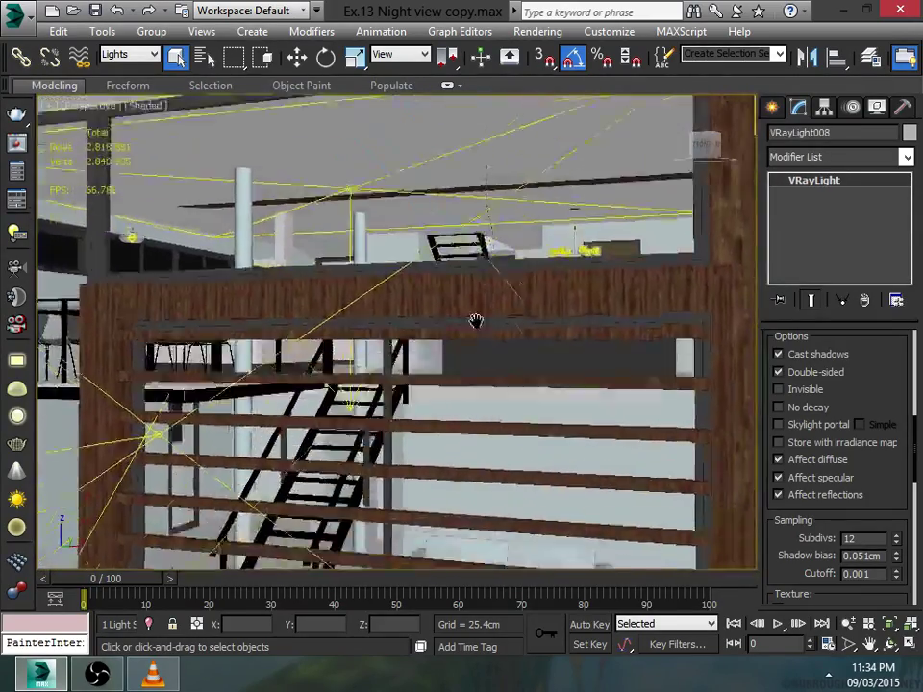
scroll(470, 314, "up", 2)
scroll(467, 311, "up", 2)
scroll(468, 311, "up", 2)
scroll(534, 309, "down", 4)
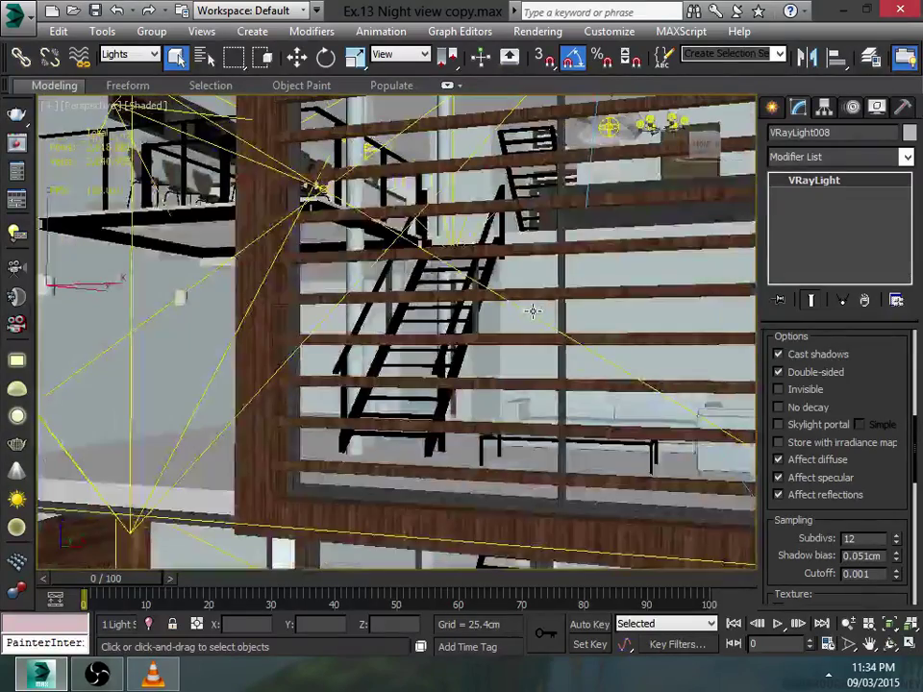
scroll(533, 309, "down", 2)
scroll(476, 327, "down", 2)
scroll(476, 327, "down", 4)
scroll(476, 327, "up", 2)
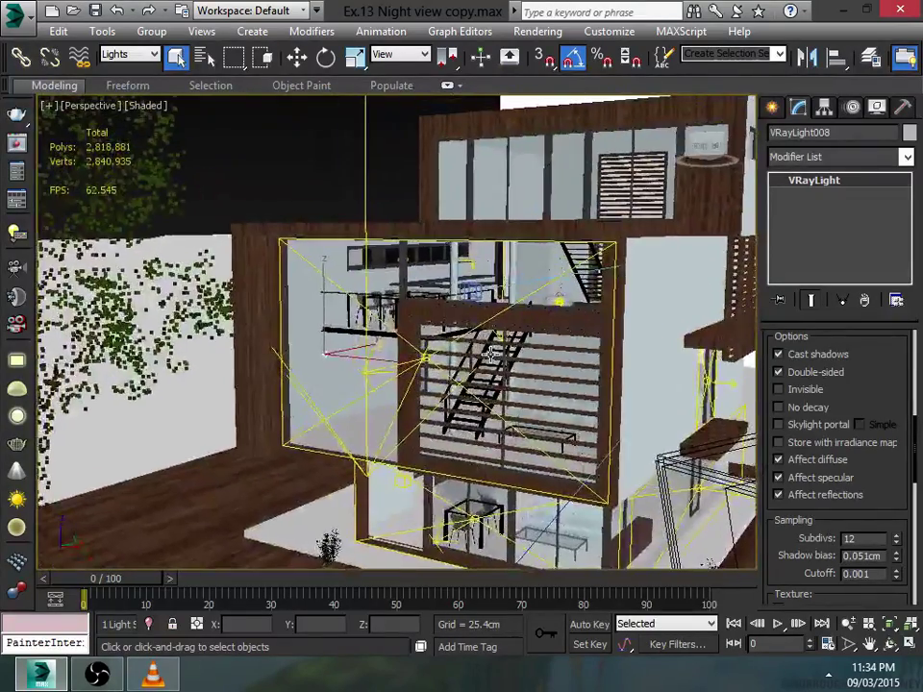
scroll(476, 327, "up", 3)
middle_click_drag(476, 317, 473, 281)
scroll(473, 280, "up", 3)
scroll(317, 289, "up", 2)
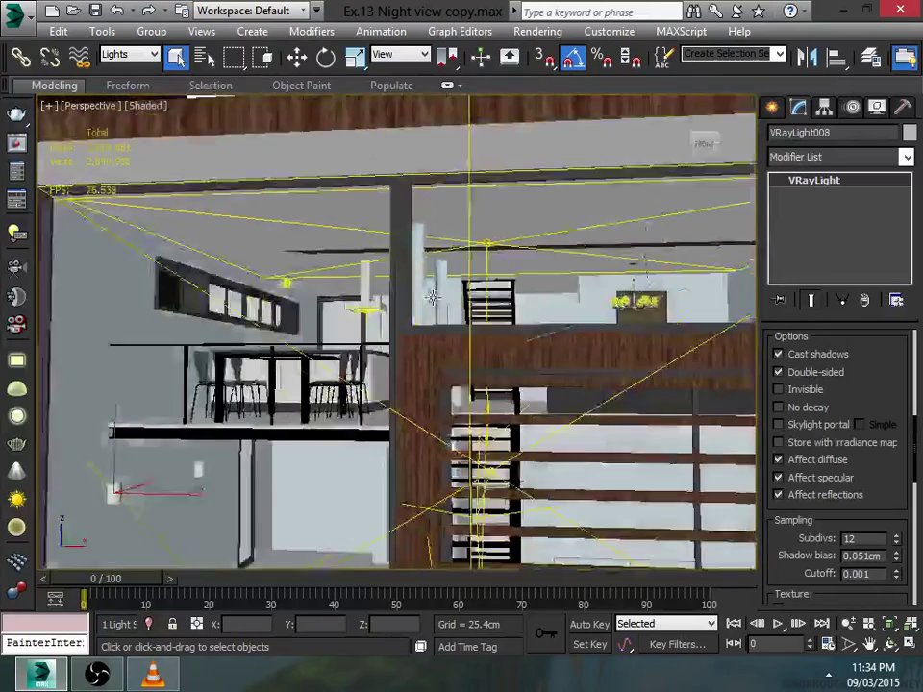
scroll(240, 293, "up", 1)
scroll(175, 296, "up", 2)
scroll(175, 296, "up", 3)
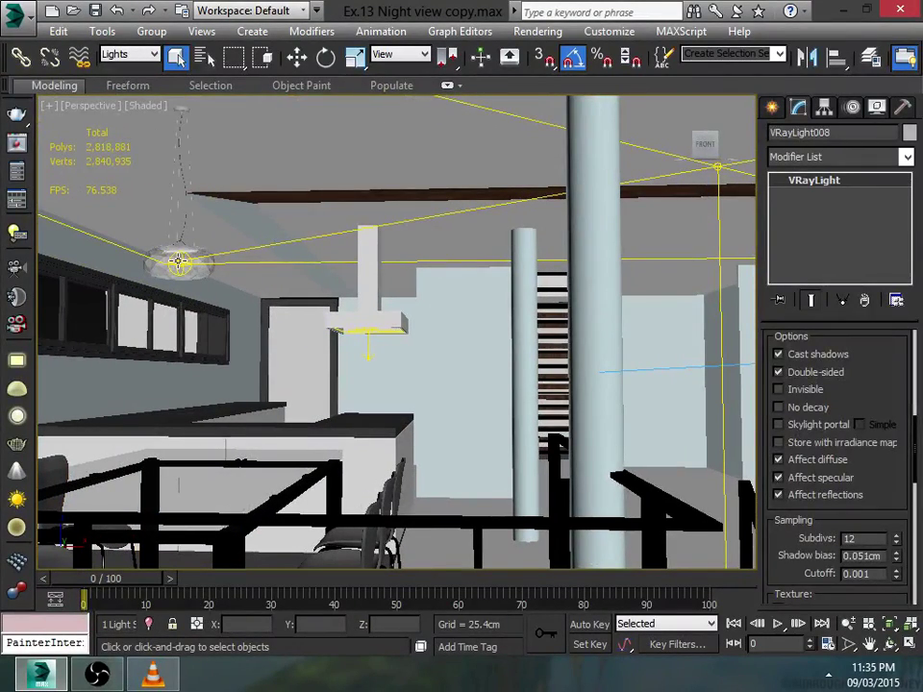
left_click(183, 227)
scroll(264, 310, "up", 1)
left_click(178, 277)
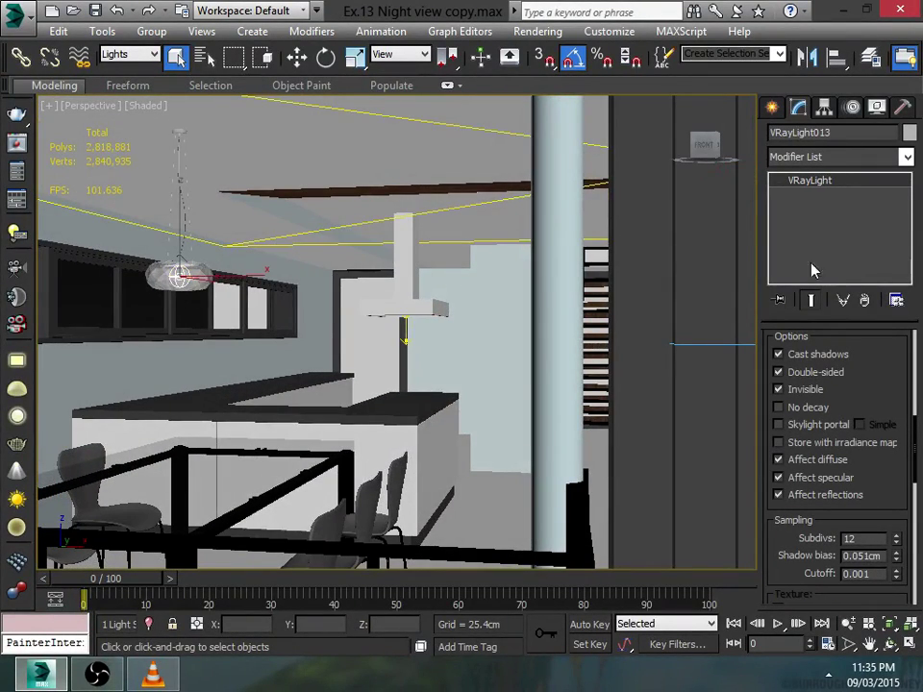
scroll(845, 332, "up", 3)
scroll(804, 464, "up", 2)
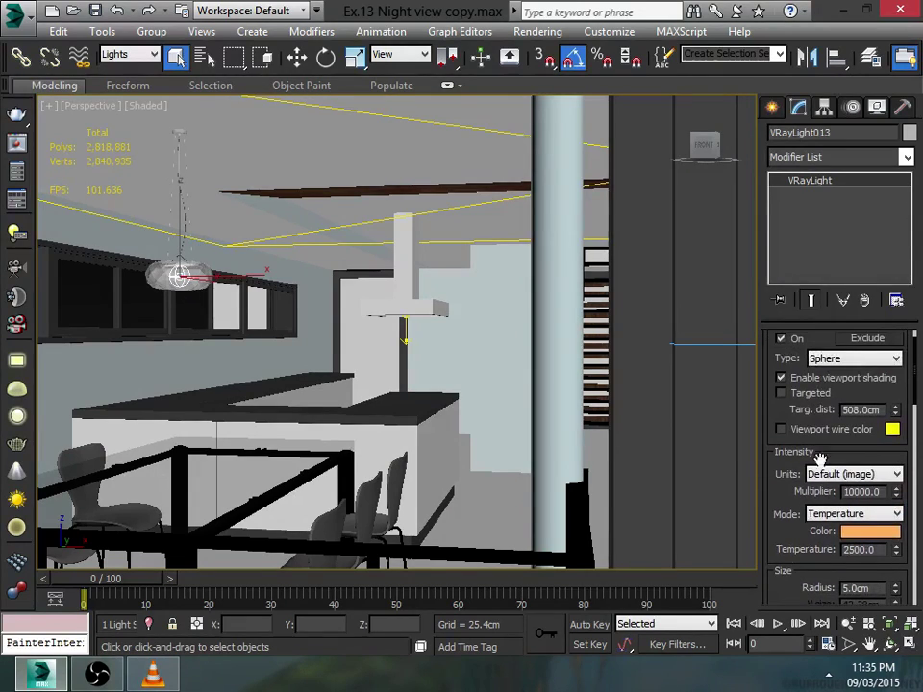
scroll(835, 375, "up", 1)
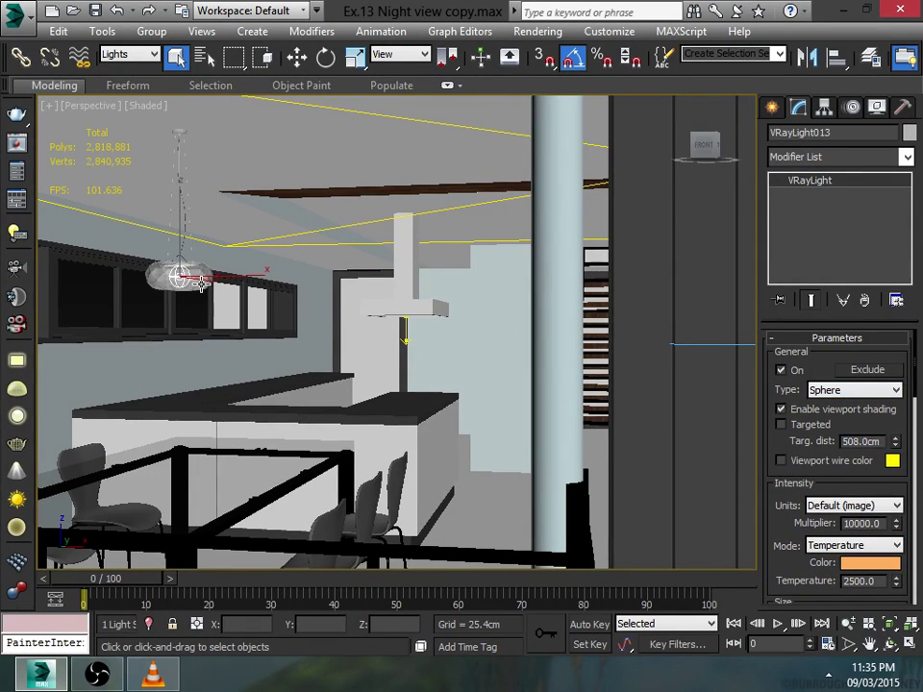
key("z")
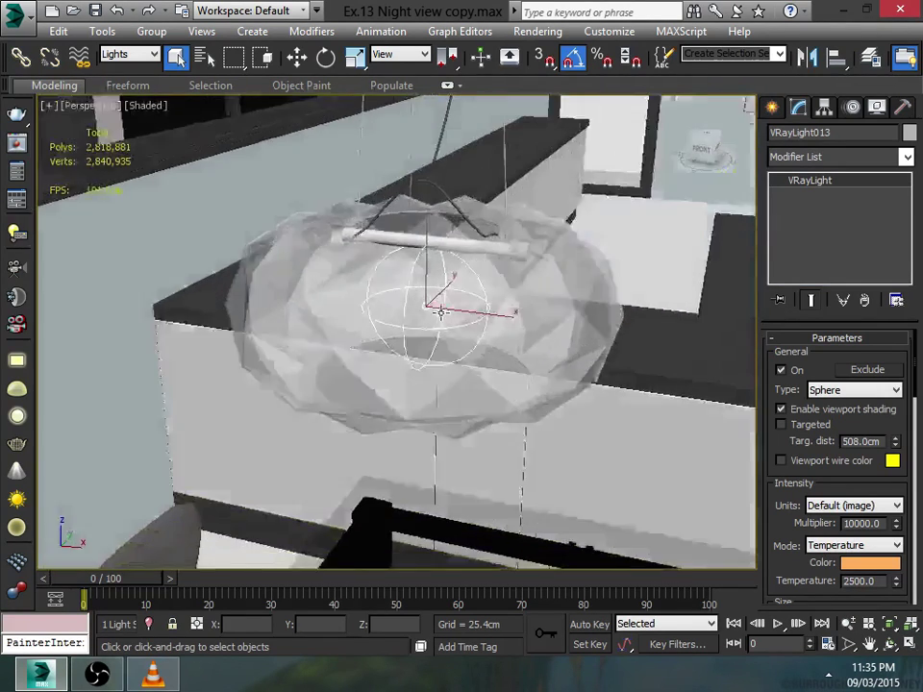
scroll(799, 481, "down", 3)
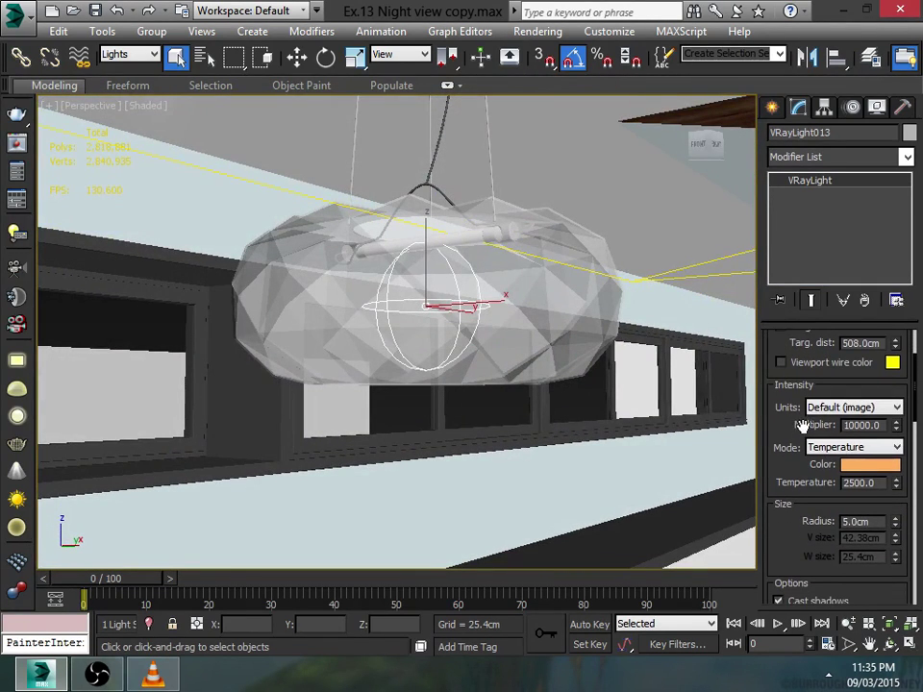
scroll(802, 426, "down", 1)
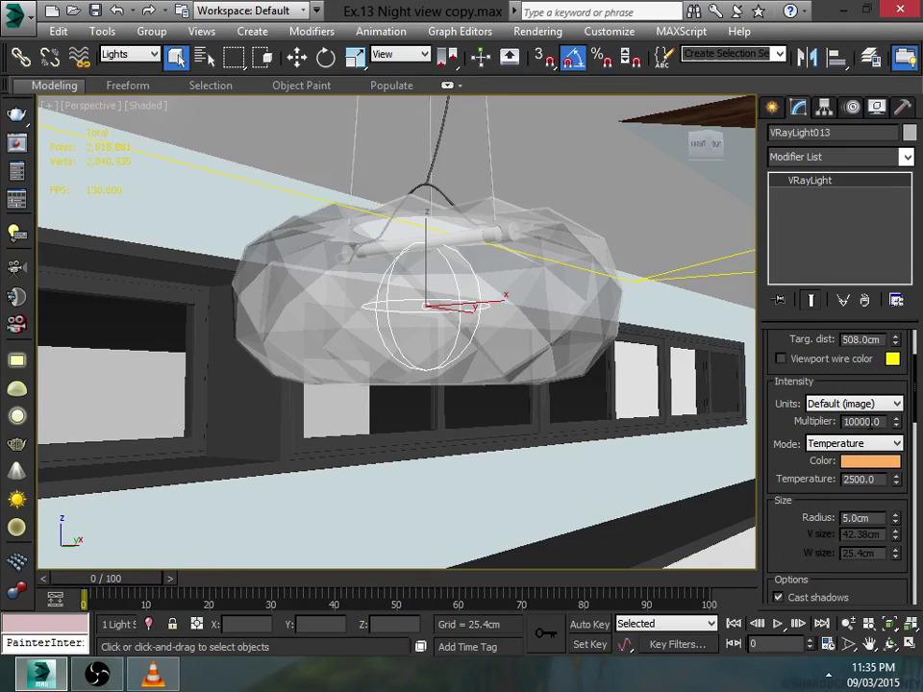
scroll(809, 471, "down", 1)
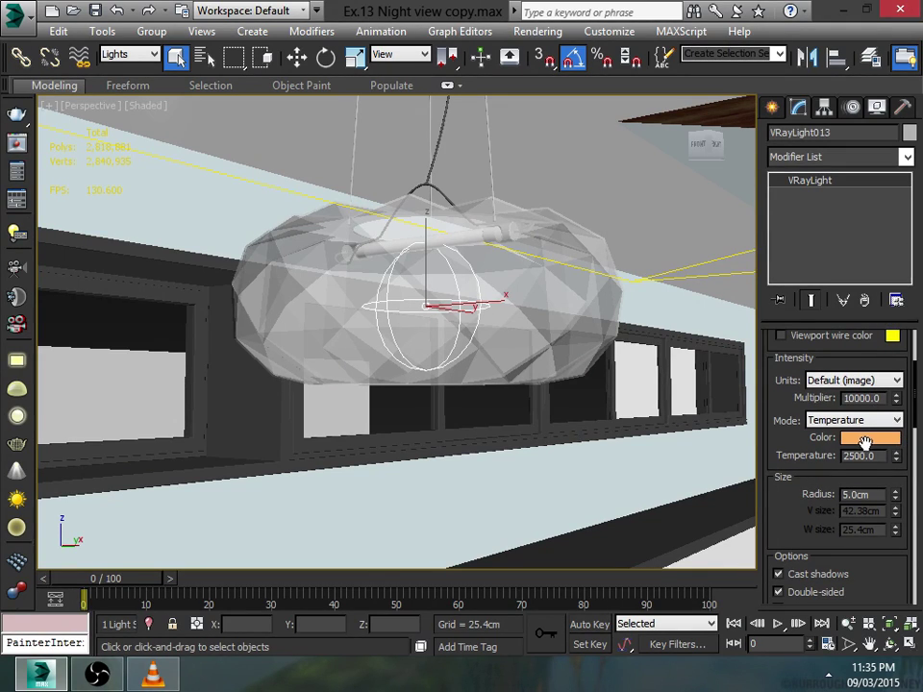
scroll(799, 509, "down", 2)
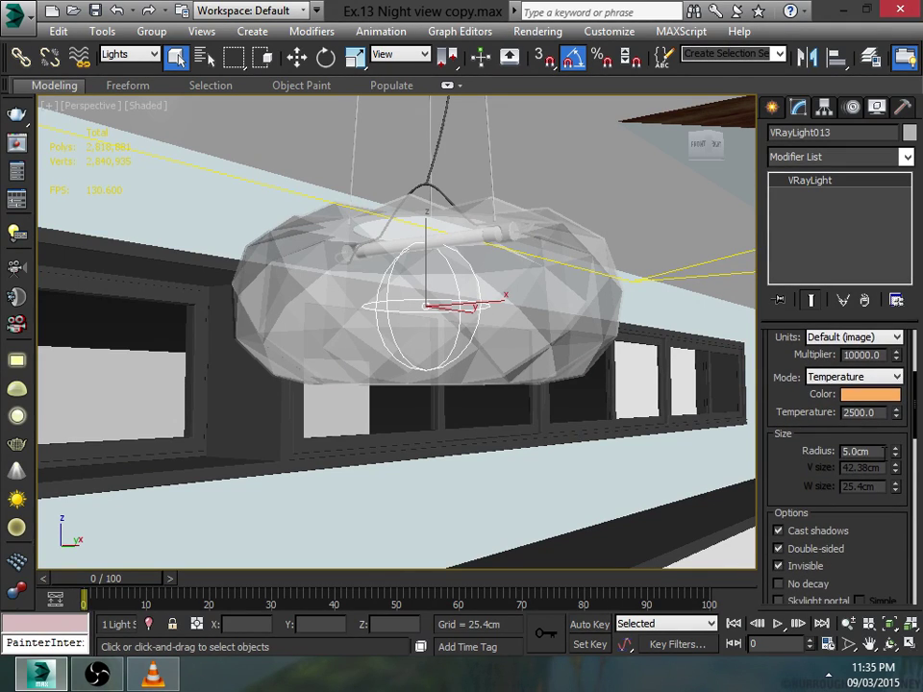
double_click(885, 452)
scroll(797, 401, "down", 5)
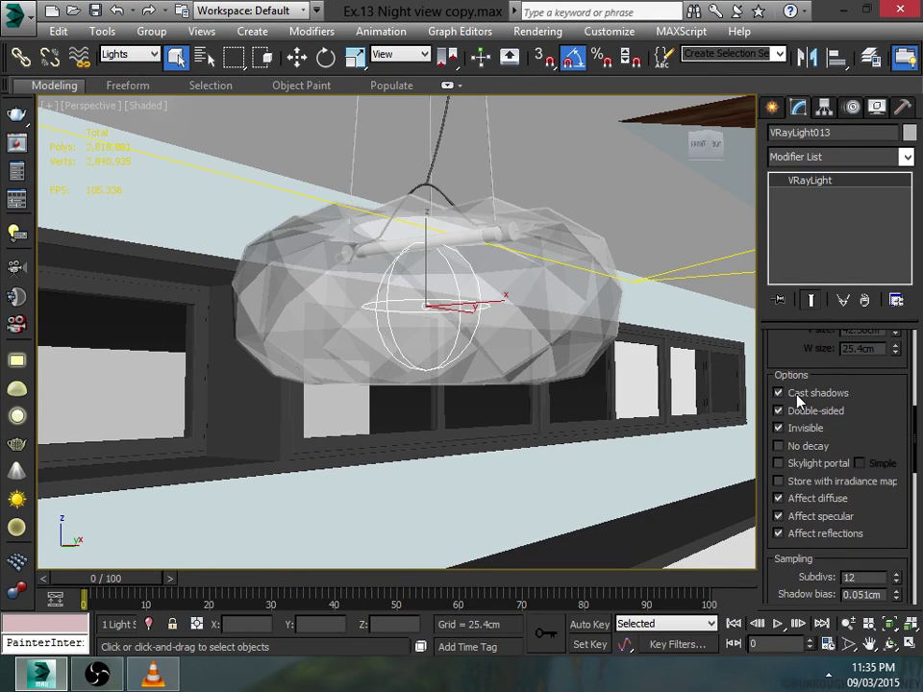
scroll(829, 432, "down", 2)
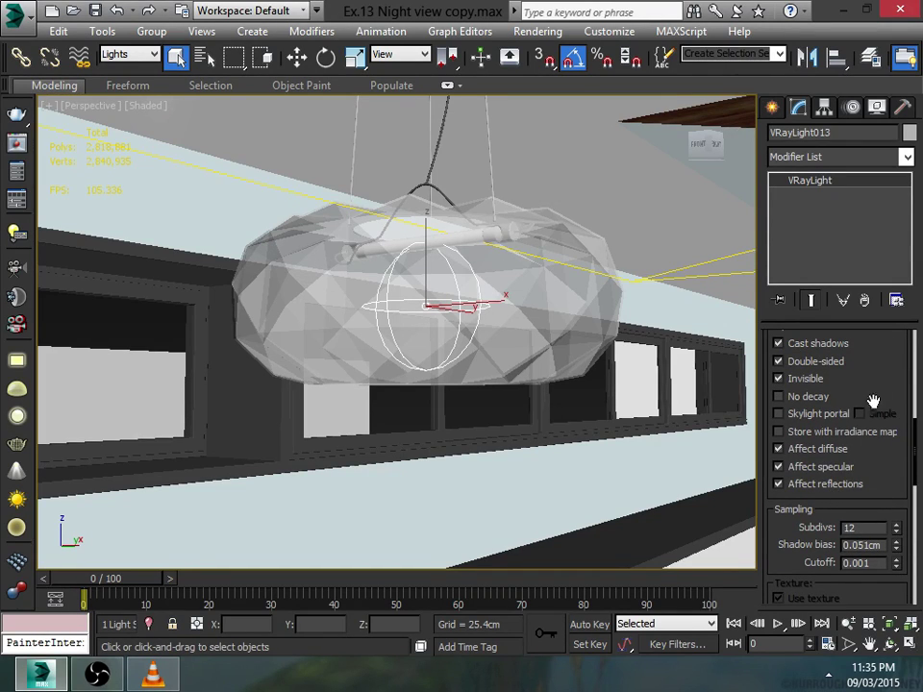
scroll(873, 401, "up", 4)
middle_click_drag(712, 299, 446, 299)
scroll(446, 299, "down", 5)
middle_click_drag(521, 297, 386, 298)
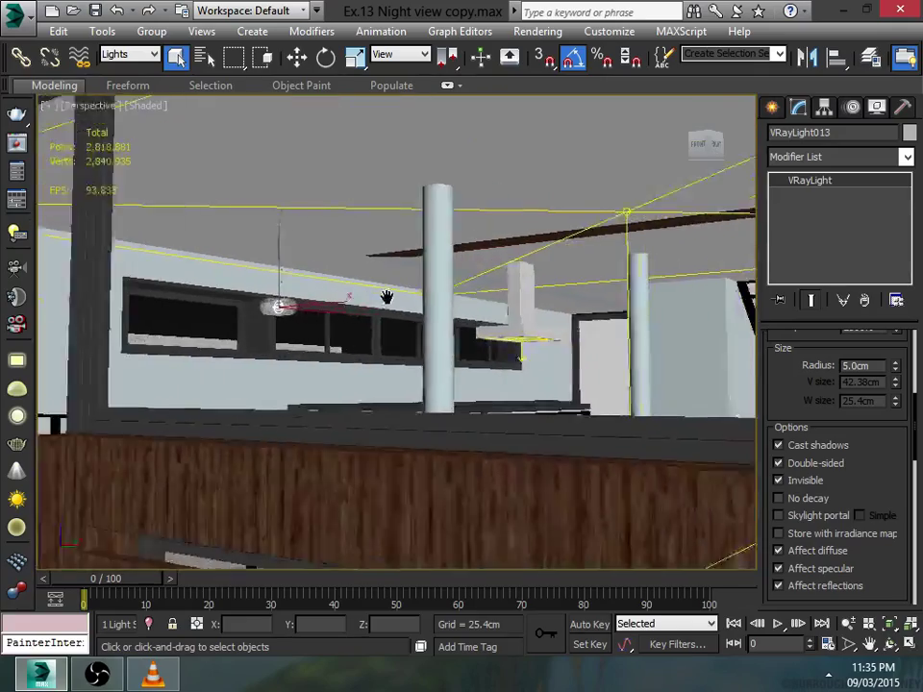
scroll(386, 297, "down", 3)
scroll(446, 312, "up", 5)
scroll(442, 311, "down", 5)
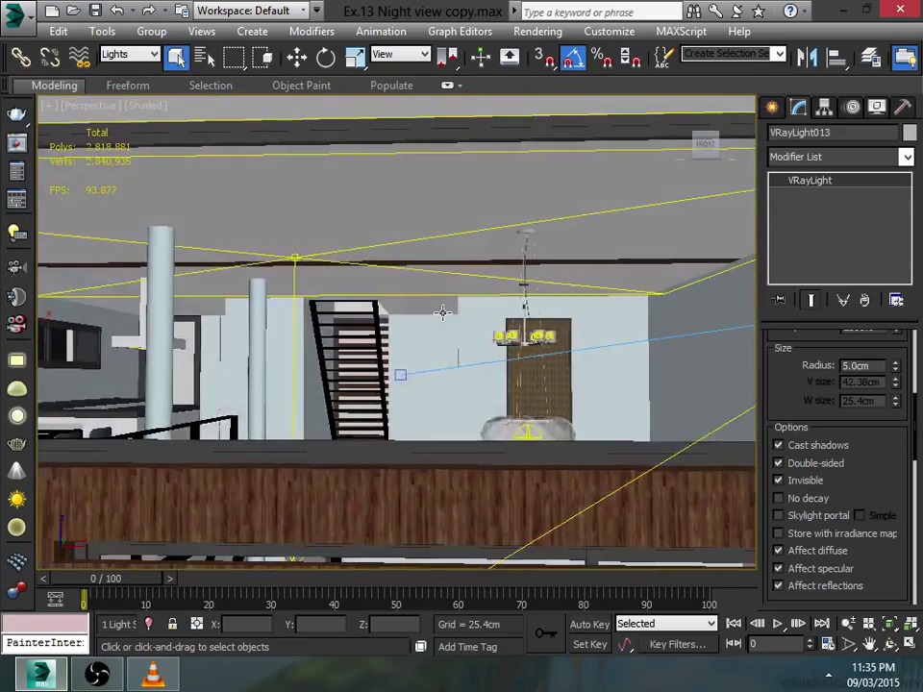
mouse_move(443, 312)
middle_mouse_down("alt")
mouse_move(495, 400)
mouse_move(414, 377)
mouse_move(288, 231)
middle_mouse_up("alt")
left_click(564, 389)
scroll(470, 330, "down", 3)
scroll(404, 344, "down", 3)
left_click(392, 284)
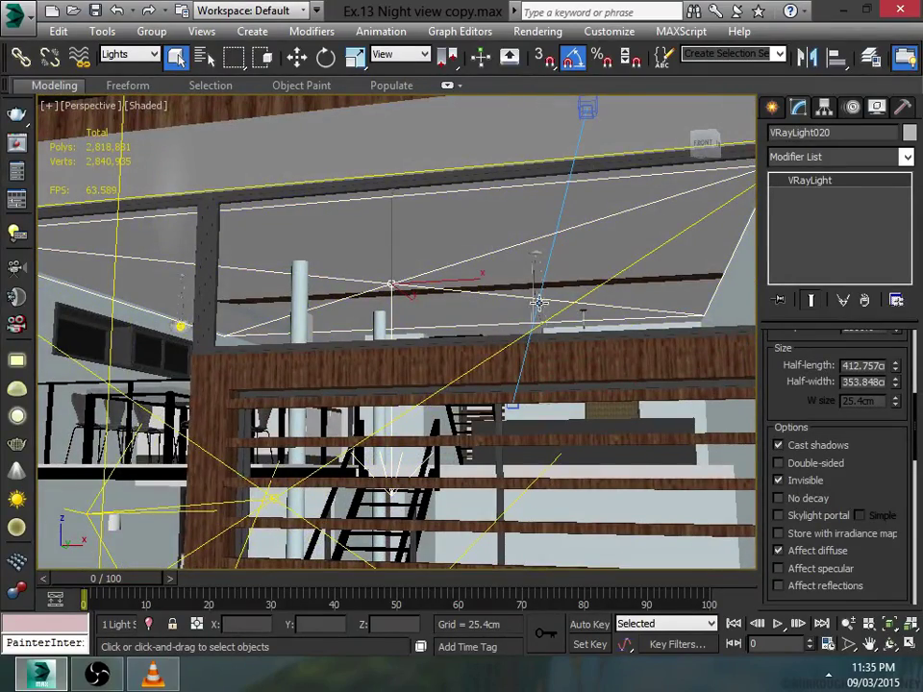
middle_click_drag(539, 303, 487, 288, "alt")
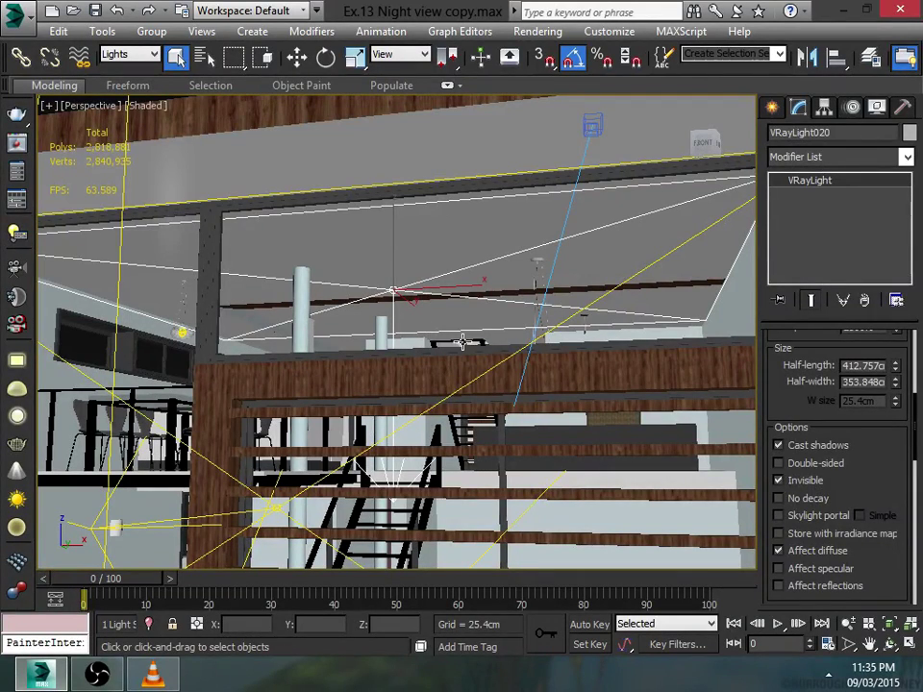
scroll(846, 500, "up", 3)
scroll(779, 520, "up", 1)
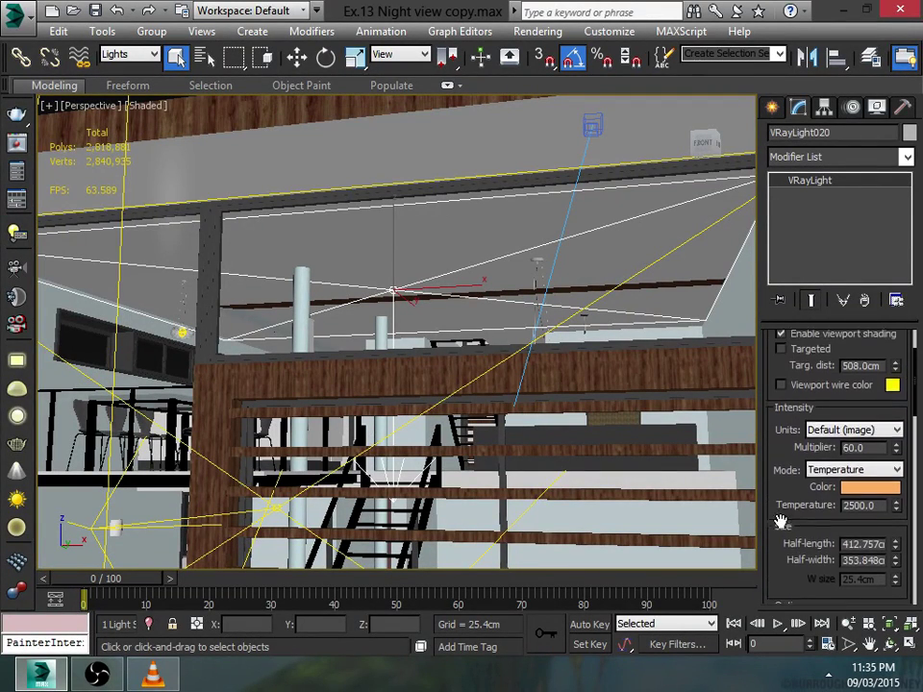
scroll(782, 577, "up", 2)
scroll(783, 568, "up", 1)
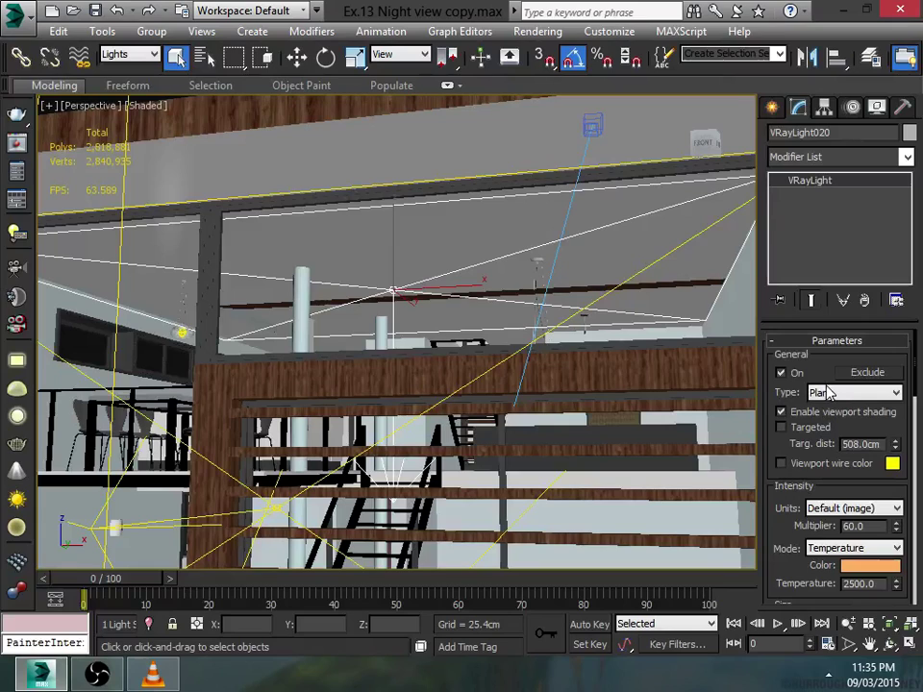
left_click_drag(804, 525, 785, 401)
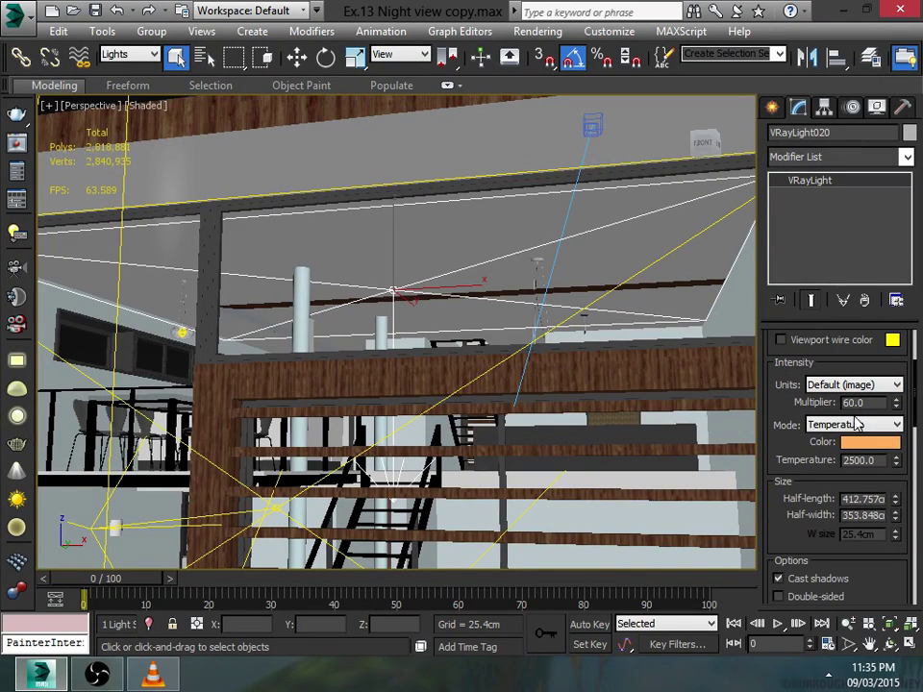
scroll(859, 424, "down", 3)
scroll(843, 423, "down", 3)
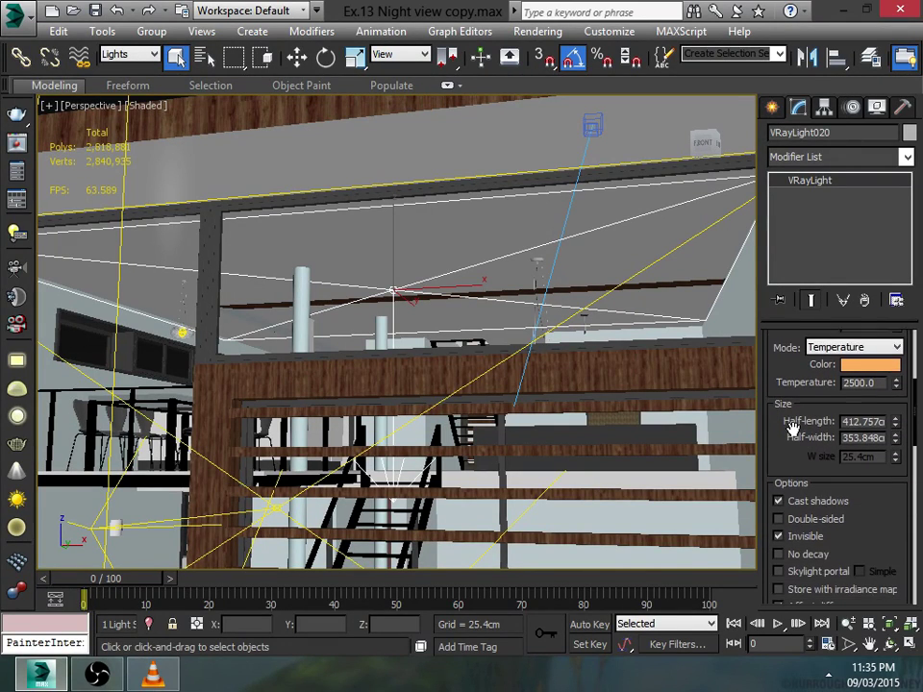
scroll(880, 422, "down", 3)
scroll(824, 408, "down", 1)
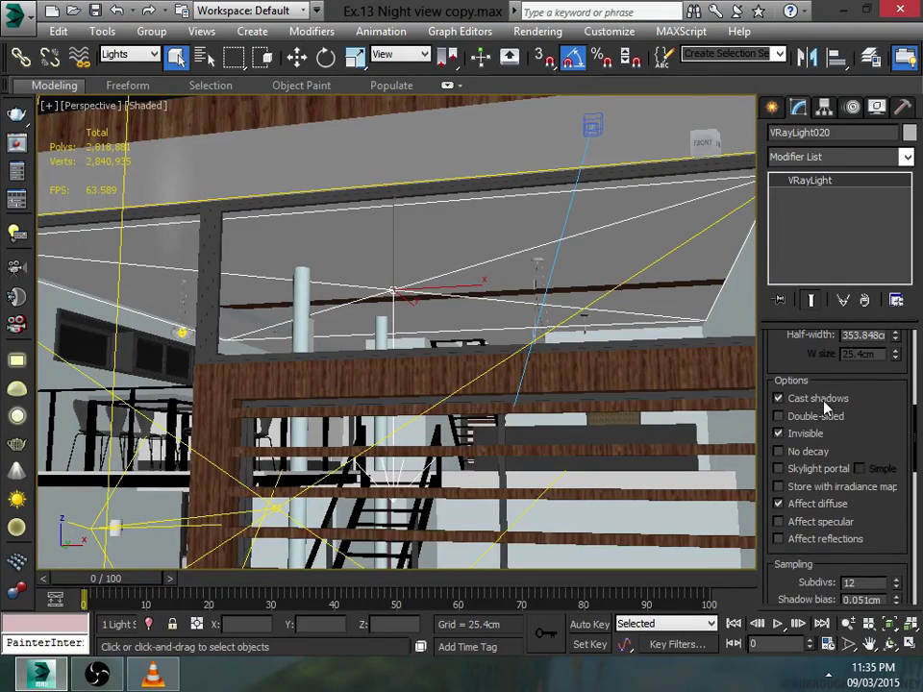
scroll(835, 437, "down", 2)
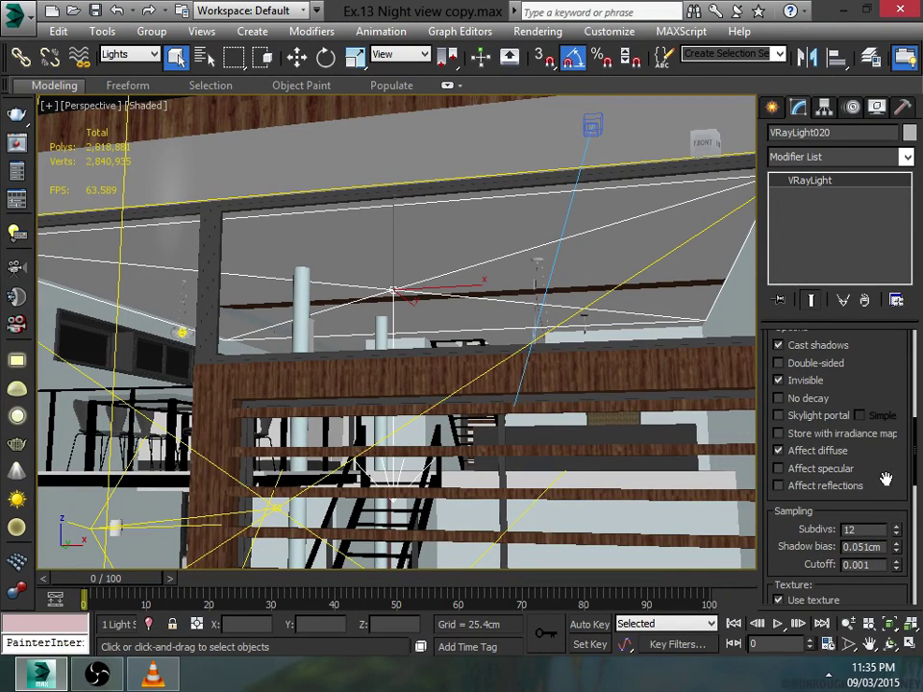
scroll(880, 485, "down", 1)
left_click(171, 673)
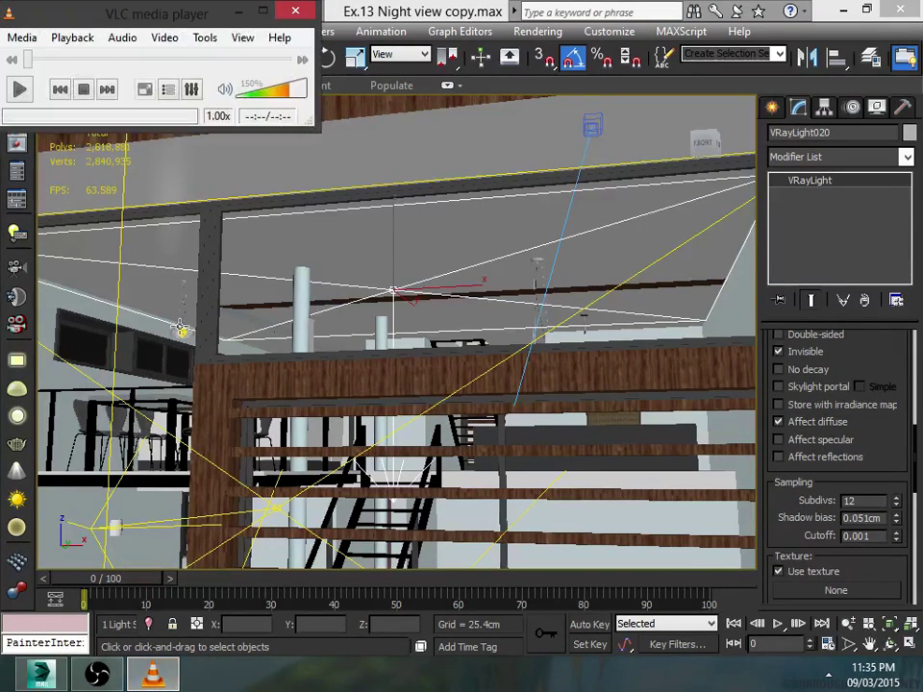
left_click(608, 9)
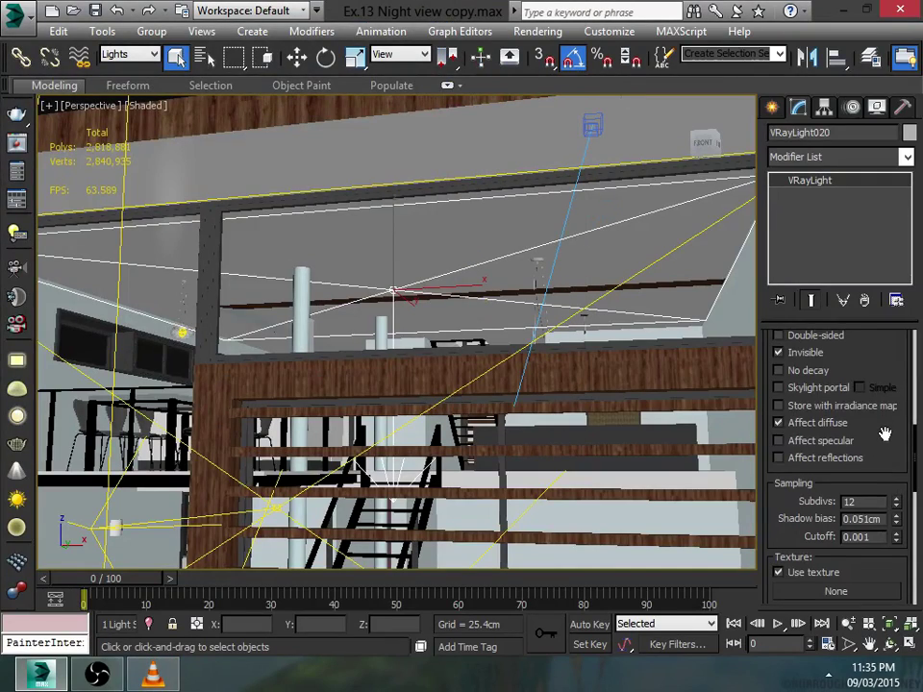
scroll(886, 437, "up", 1)
scroll(866, 486, "down", 1)
scroll(886, 380, "up", 1)
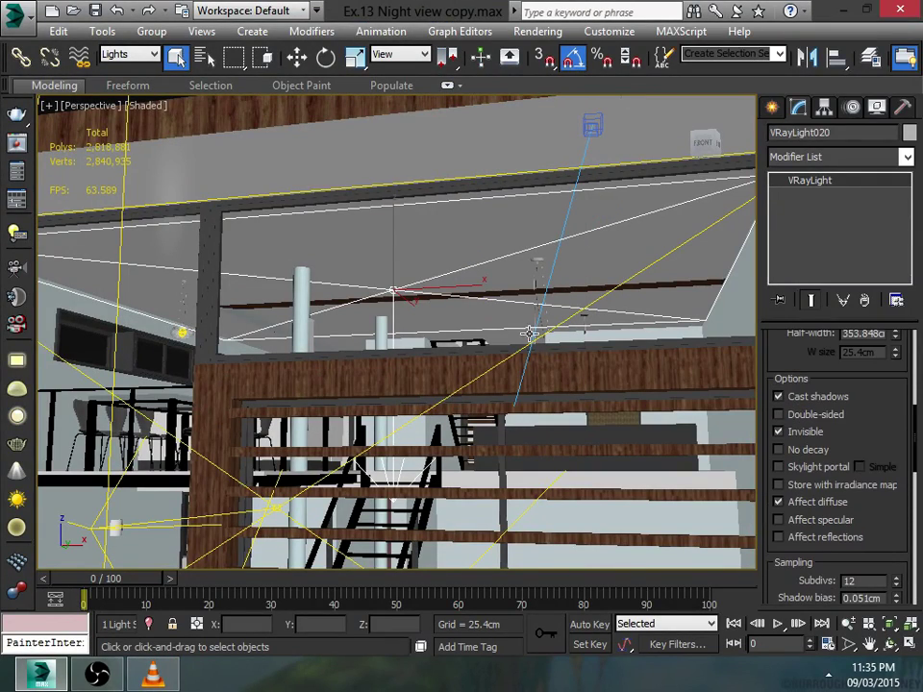
scroll(432, 337, "down", 3)
scroll(433, 336, "down", 3)
scroll(433, 336, "down", 3)
Step: Zoom out to an overview of the house and select the large plane light VRayLight022
scroll(493, 320, "down", 3)
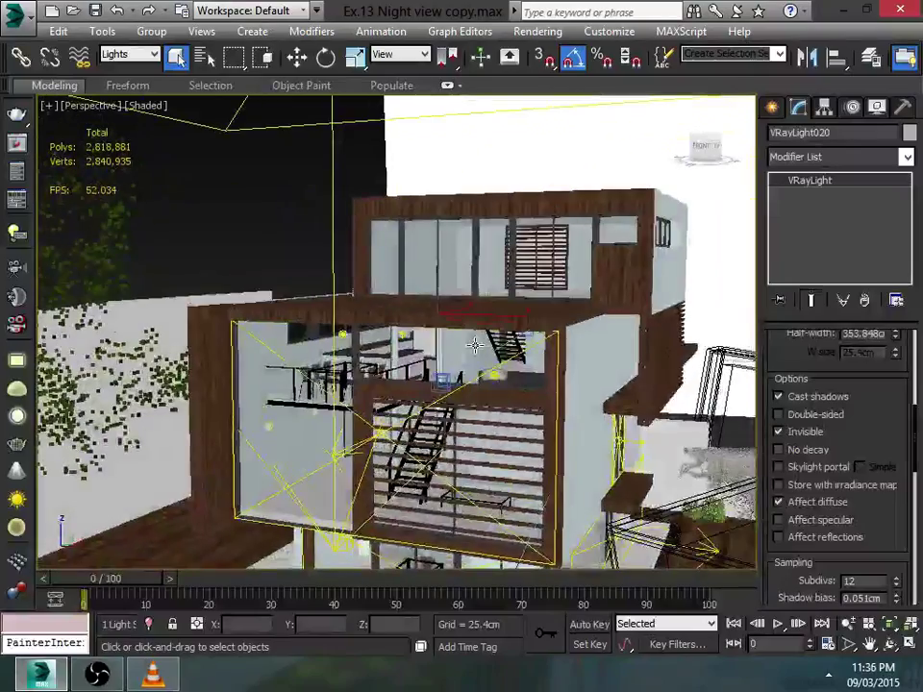
scroll(493, 320, "down", 3)
middle_click_drag(494, 320, 352, 291, "alt")
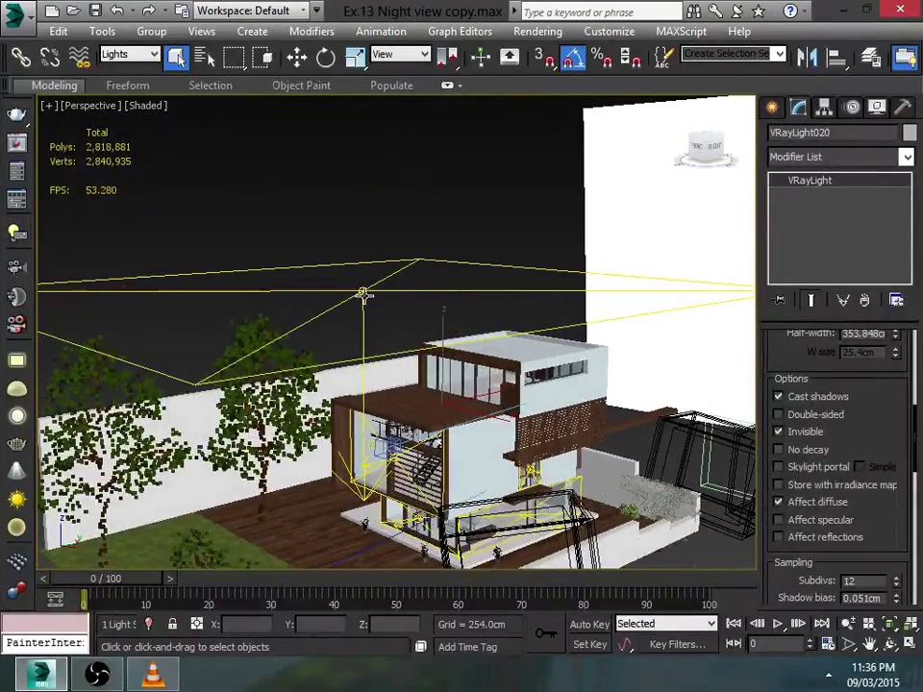
left_click(361, 290)
Step: Scroll the light's Modify panel to check Multiplier 5.0 and Temperature 2500 K
left_click_drag(886, 391, 870, 587)
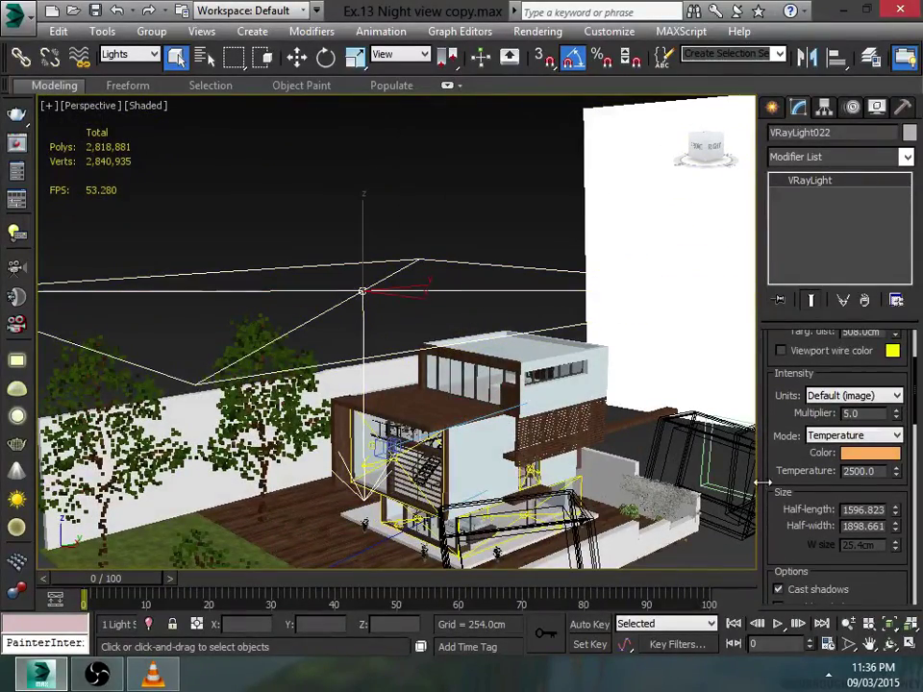
left_click_drag(797, 431, 797, 502)
mouse_move(797, 444)
left_mouse_down()
mouse_move(797, 465)
mouse_move(819, 356)
left_mouse_up()
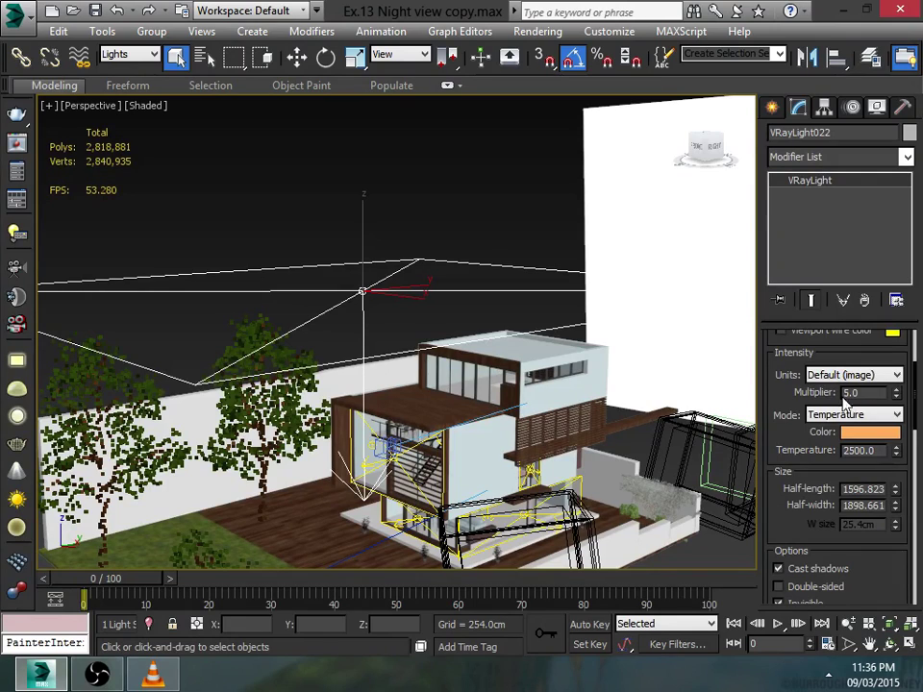
left_click_drag(827, 507, 825, 471)
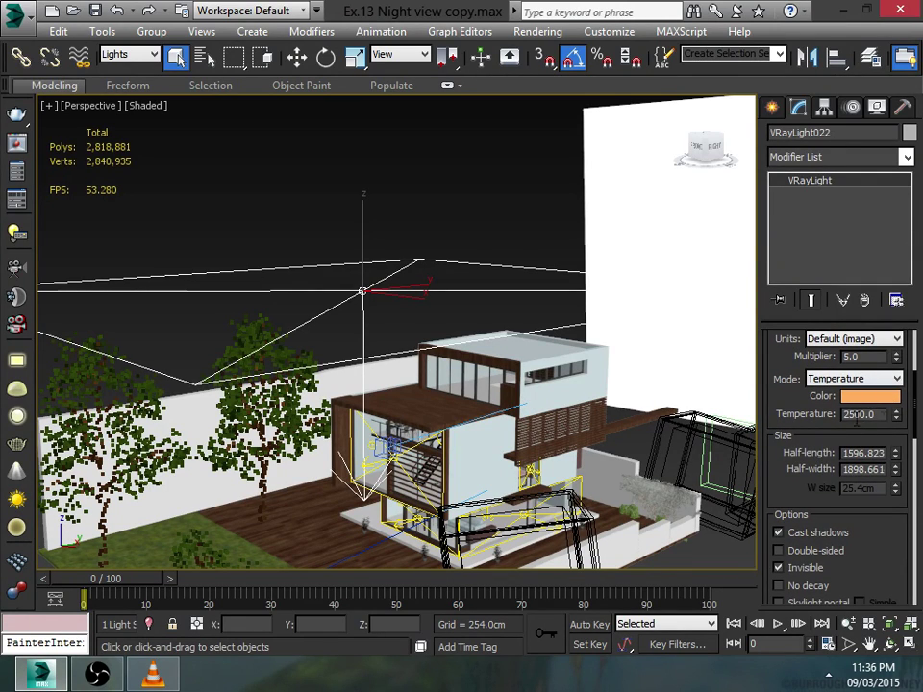
left_click_drag(872, 545, 868, 417)
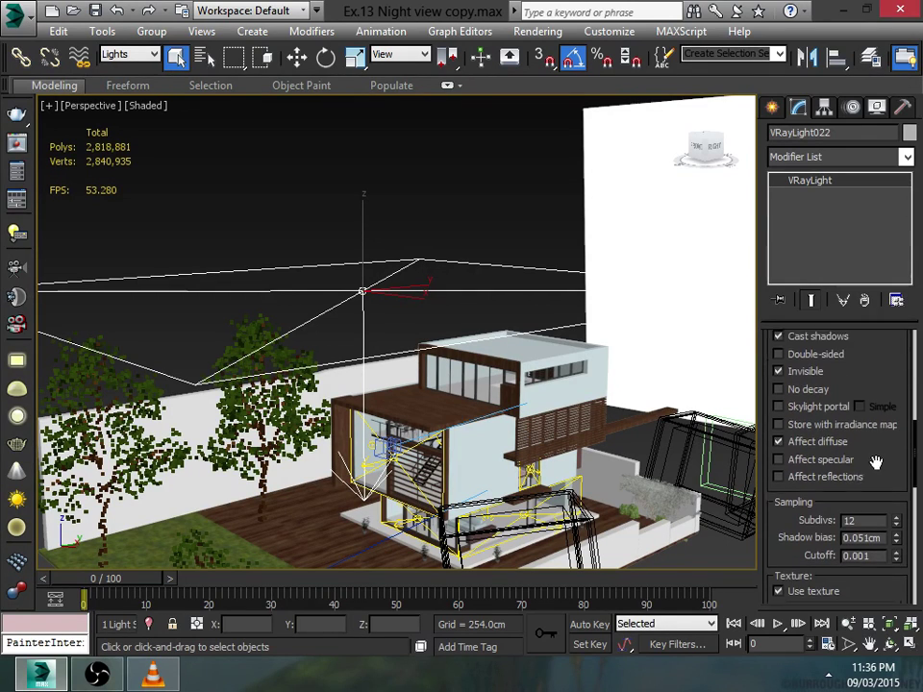
mouse_move(873, 461)
left_mouse_down()
mouse_move(873, 438)
mouse_move(875, 519)
left_mouse_up()
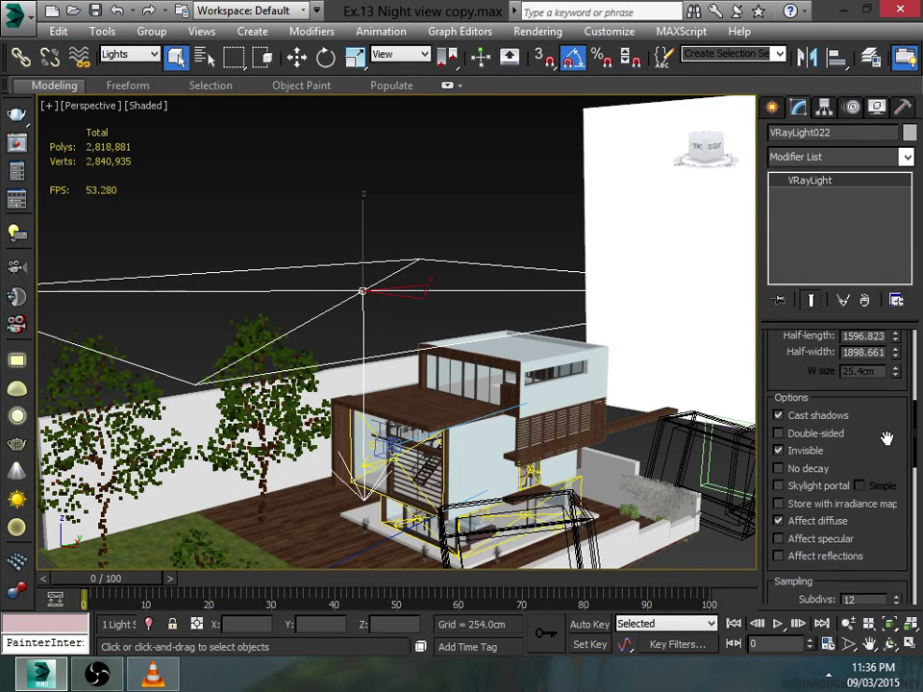
mouse_move(883, 394)
left_mouse_down()
mouse_move(890, 532)
mouse_move(811, 448)
mouse_move(871, 387)
left_mouse_up()
scroll(873, 486, "down", 3)
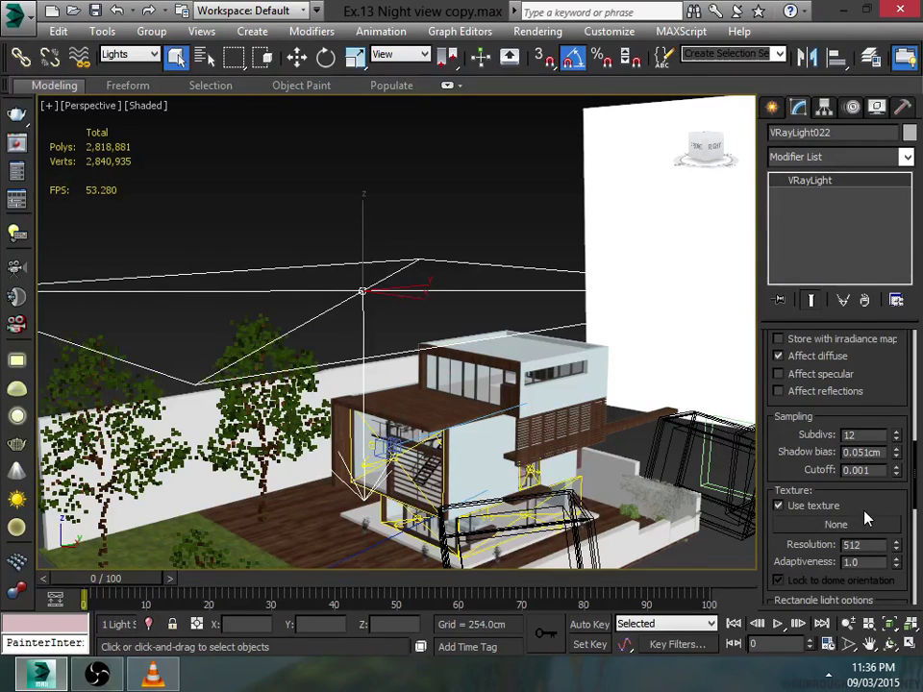
scroll(385, 226, "down", 3)
scroll(361, 255, "down", 3)
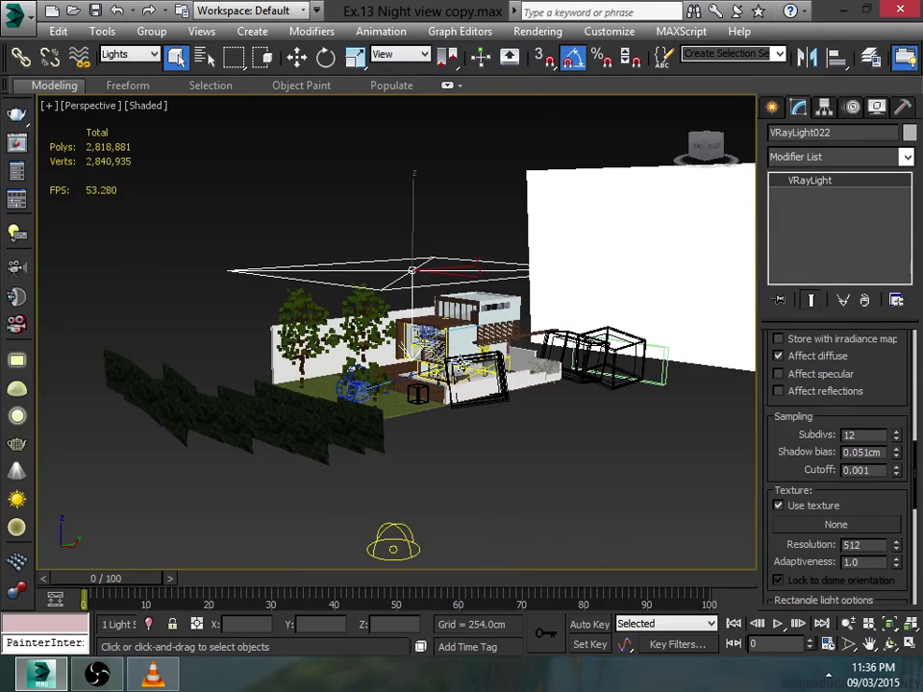
scroll(404, 436, "down", 2)
middle_click_drag(404, 436, 473, 380)
left_click(373, 473)
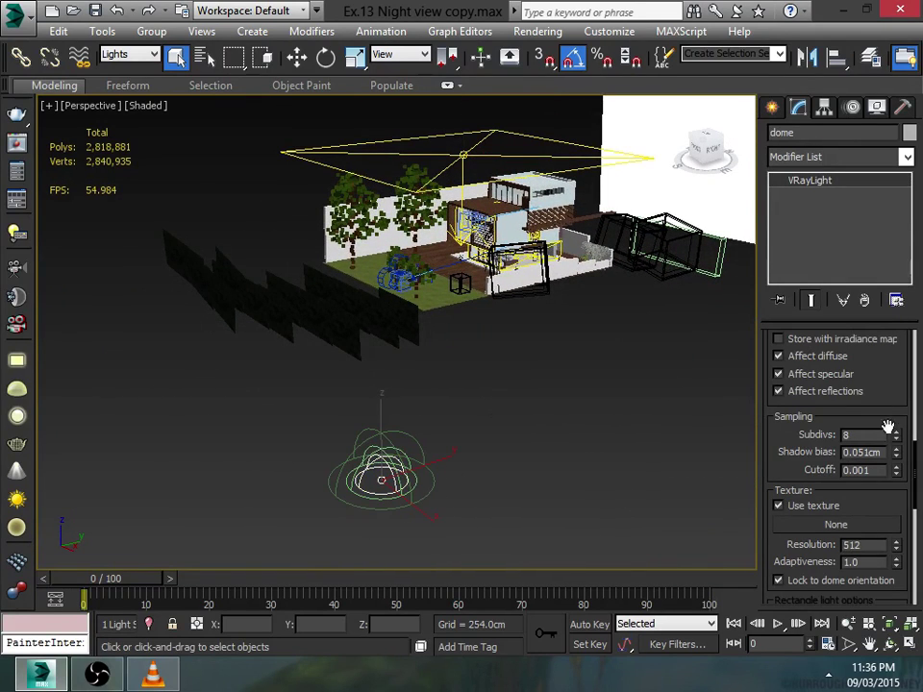
scroll(860, 376, "up", 3)
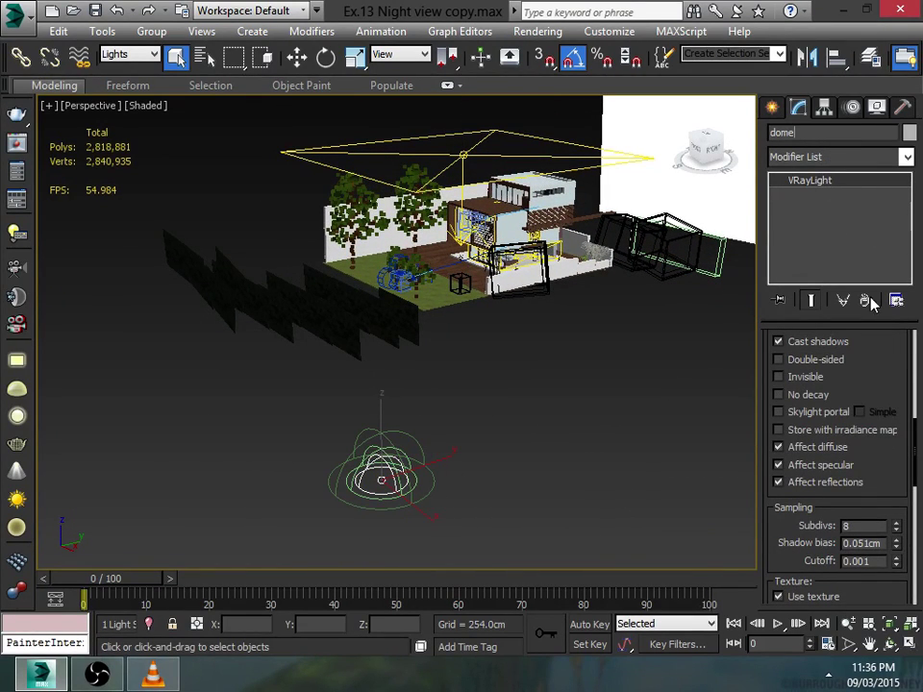
scroll(789, 548, "up", 3)
scroll(789, 548, "up", 2)
scroll(789, 548, "up", 2)
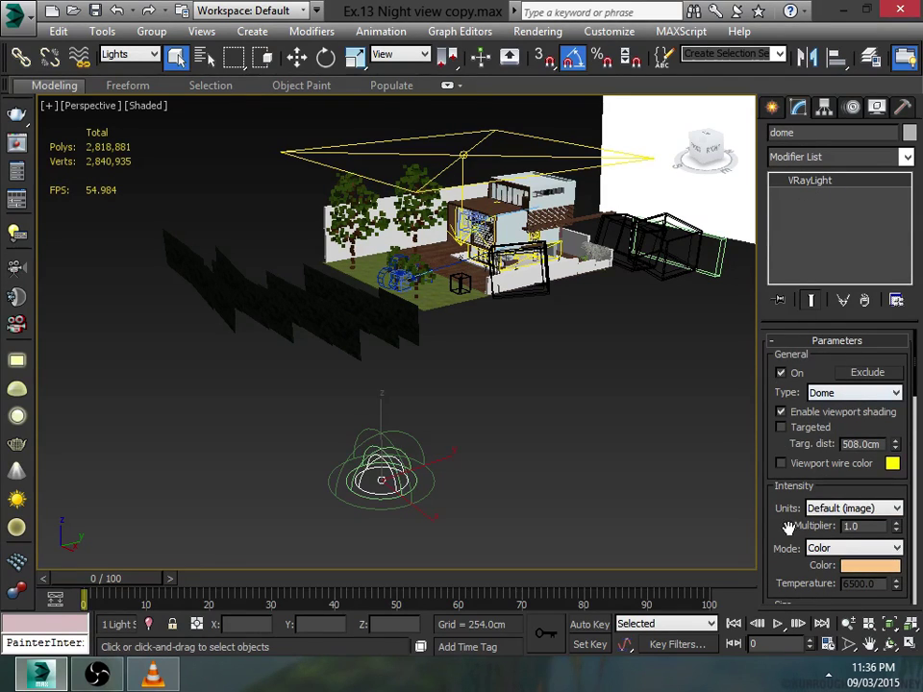
scroll(789, 525, "down", 3)
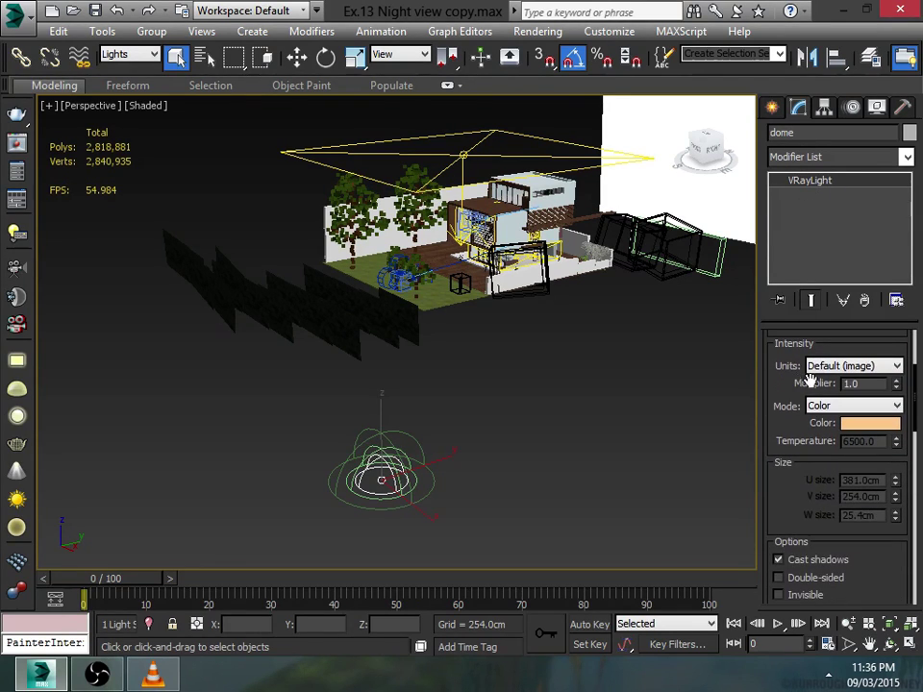
left_click(871, 424)
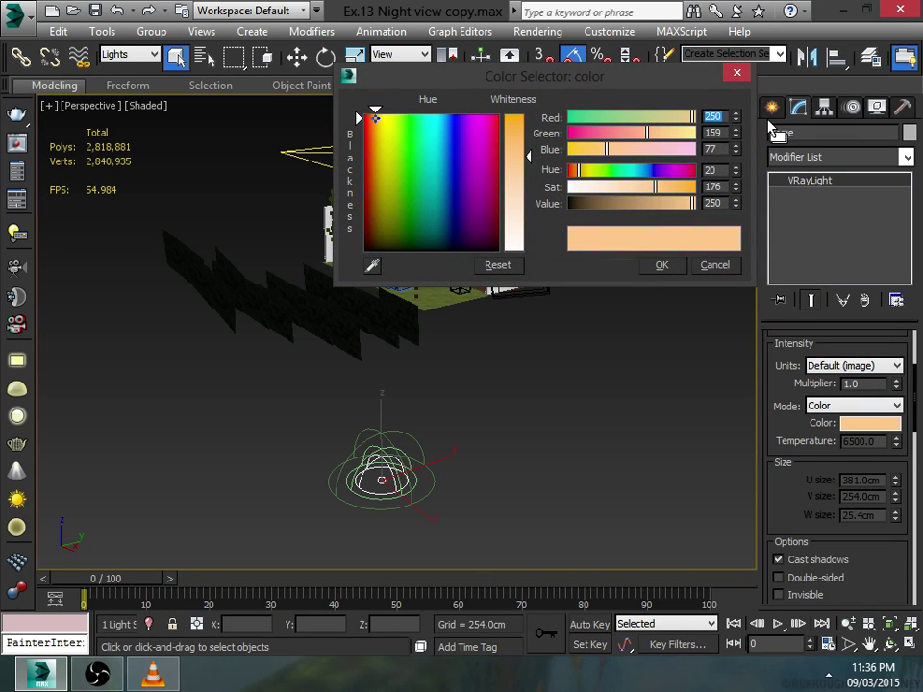
left_click(714, 264)
scroll(804, 375, "down", 1)
scroll(811, 337, "down", 3)
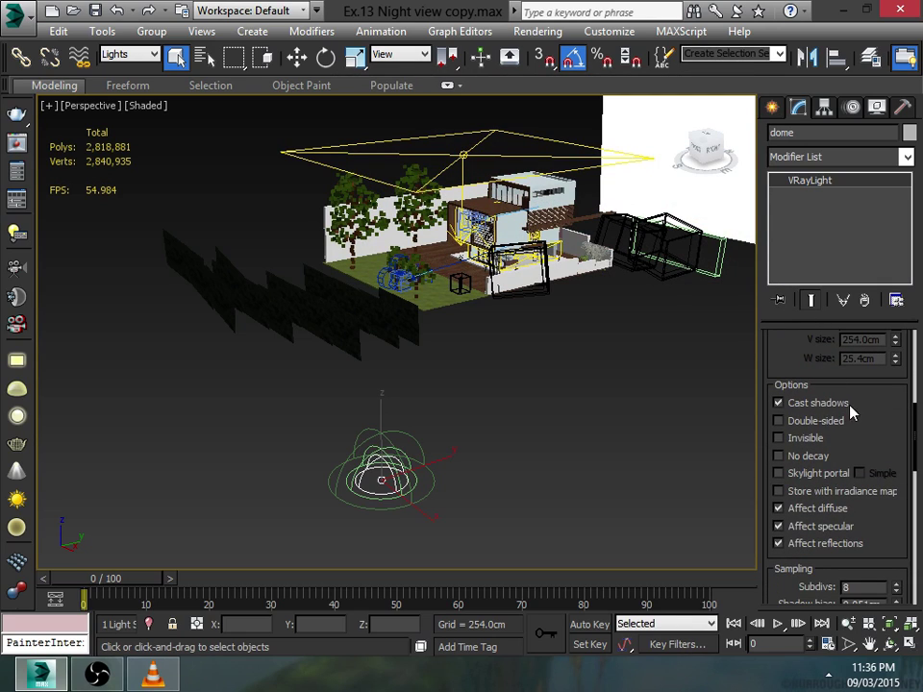
scroll(870, 399, "down", 1)
scroll(827, 384, "down", 1)
scroll(875, 378, "down", 2)
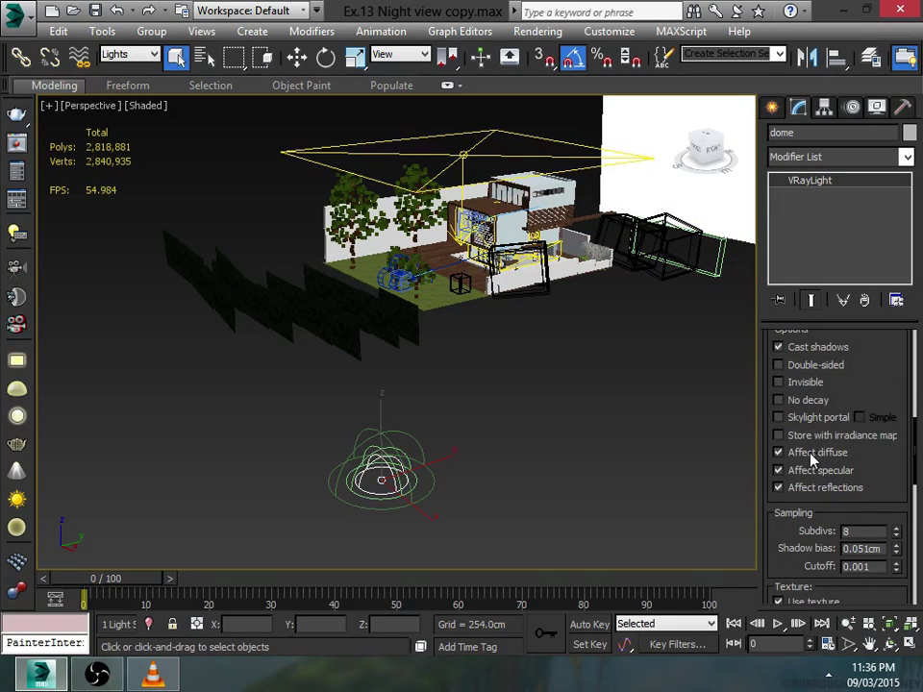
scroll(846, 451, "down", 1)
scroll(856, 443, "down", 2)
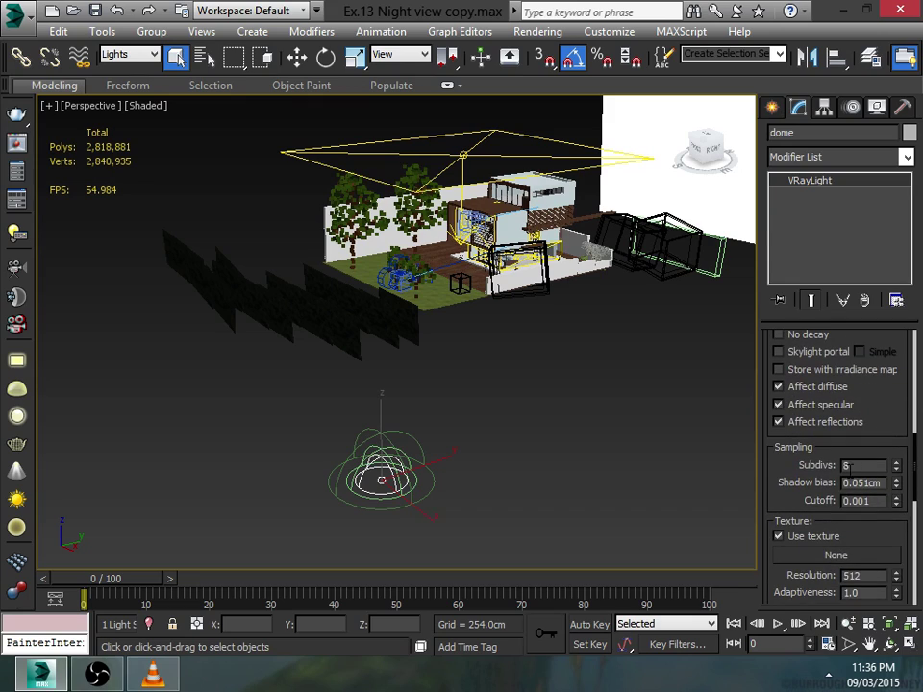
scroll(519, 375, "up", 2)
scroll(481, 346, "up", 2)
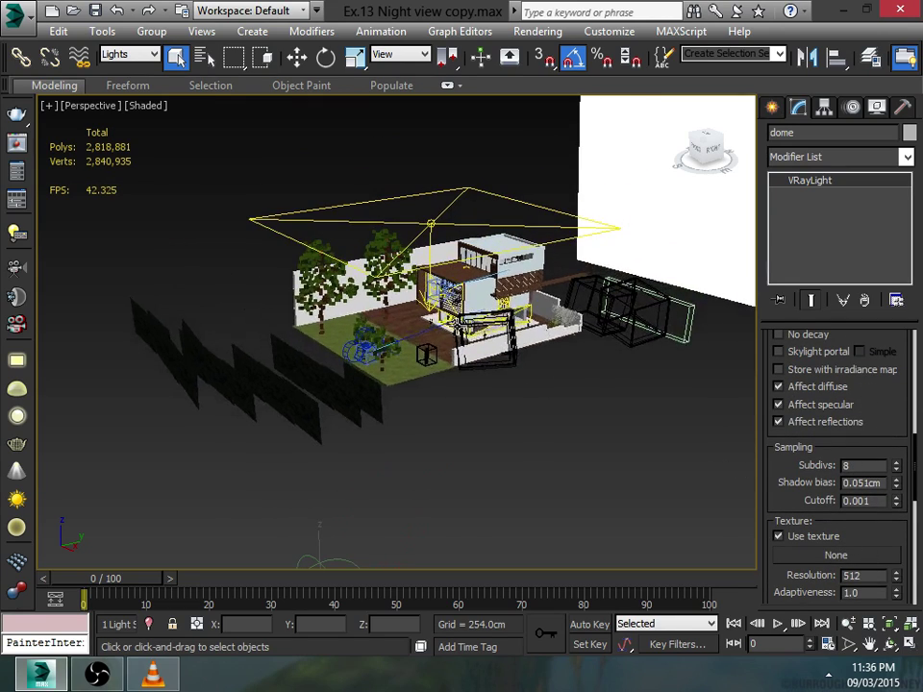
scroll(466, 338, "up", 3)
scroll(463, 337, "up", 2)
key("w")
Step: Clear the selection, switch to the SSD Cam view and start the V-Ray render
left_click(358, 202)
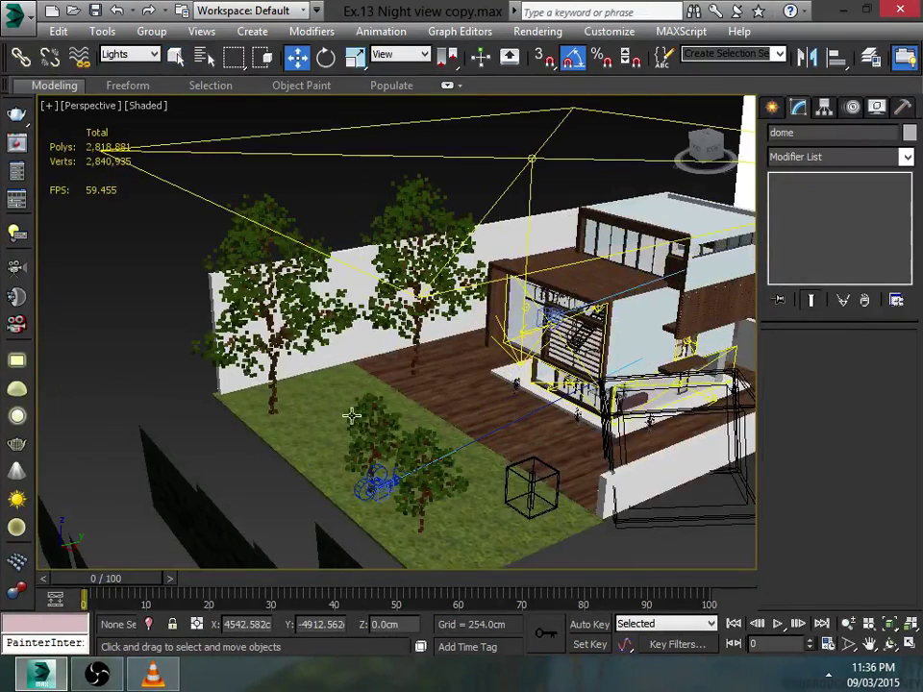
key("alt+w")
key("alt+w")
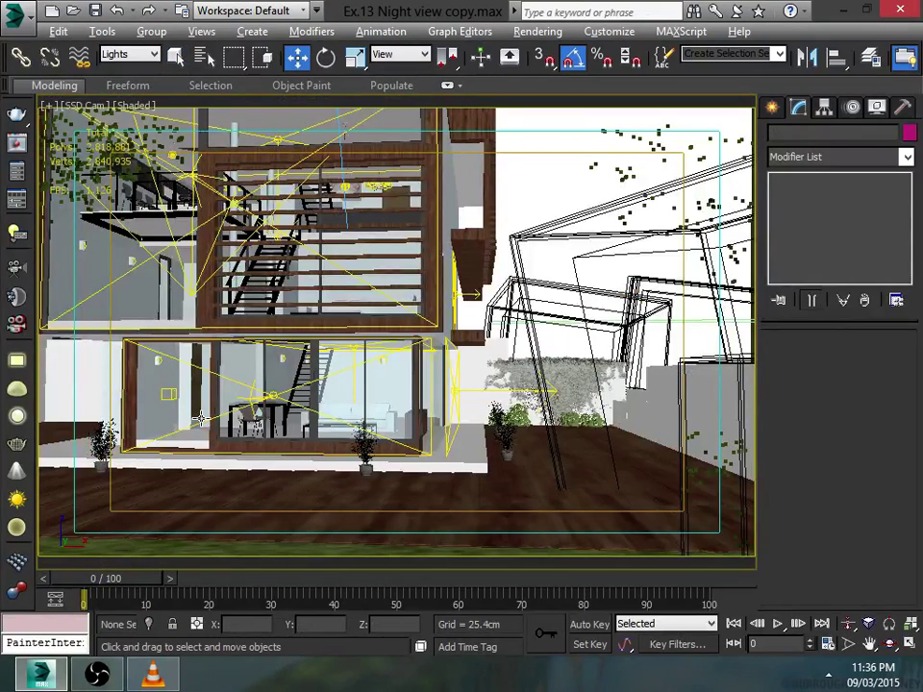
key("shift+q")
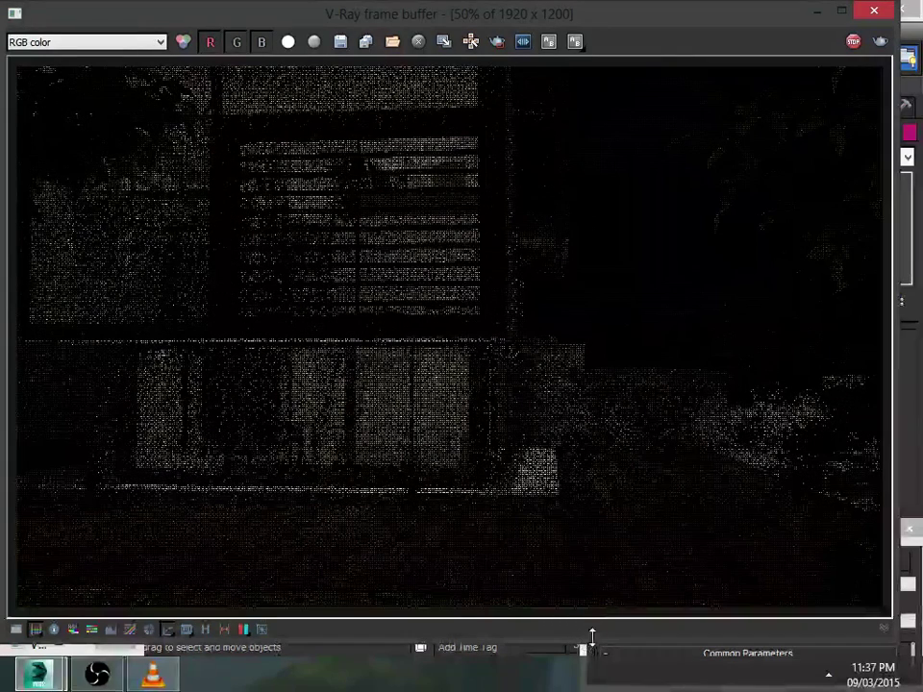
Step: Check the render's progress, bring the frame buffer forward, then show the Windows desktop
left_click(868, 643)
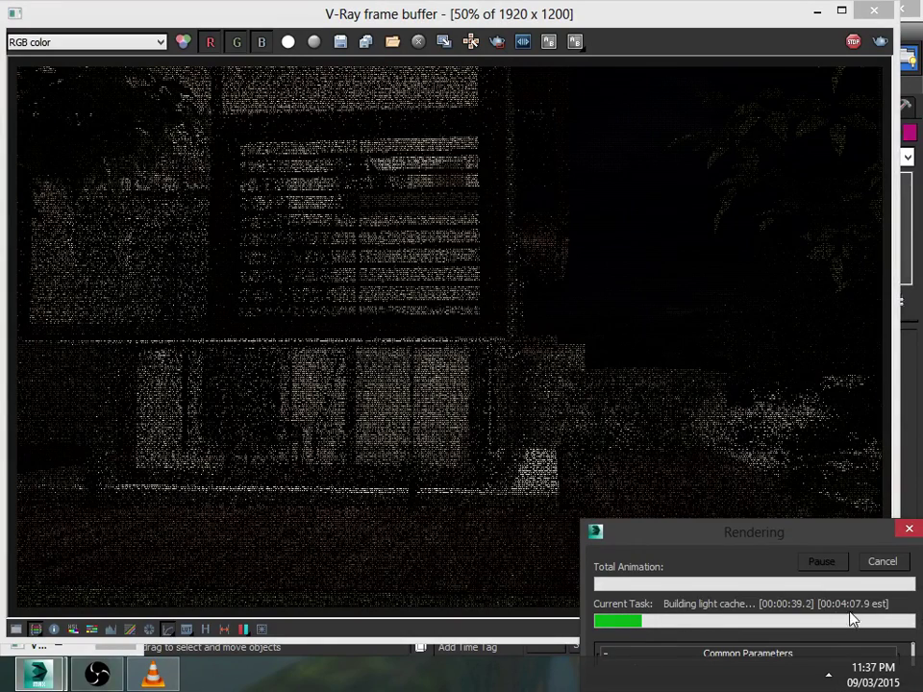
left_click(424, 389)
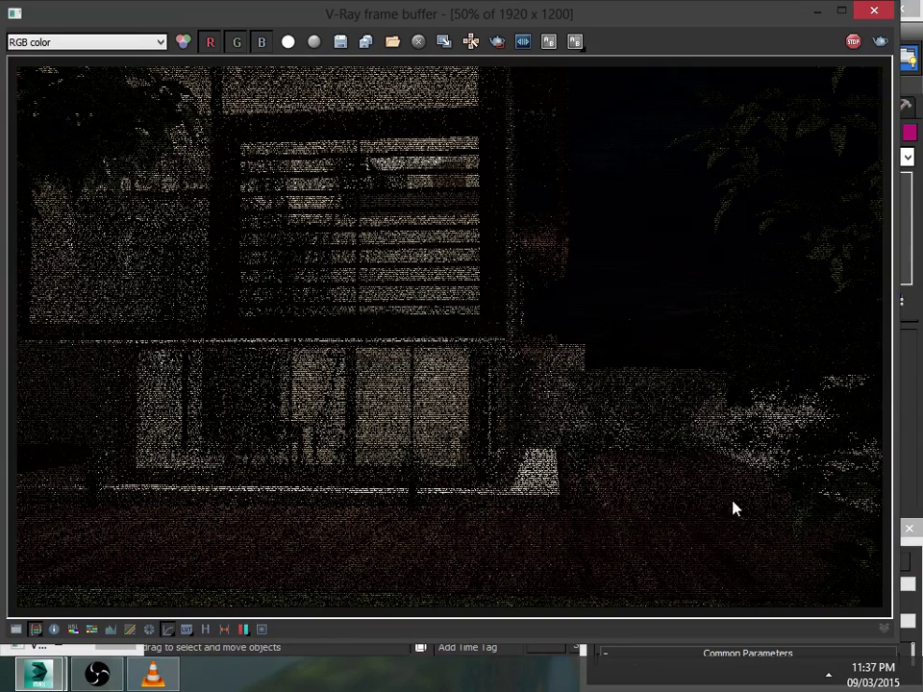
right_click(400, 673)
left_click(483, 602)
Step: View the Realistic Night Render reference in Photo Viewer, then return to the 3ds Max render
left_click(35, 202)
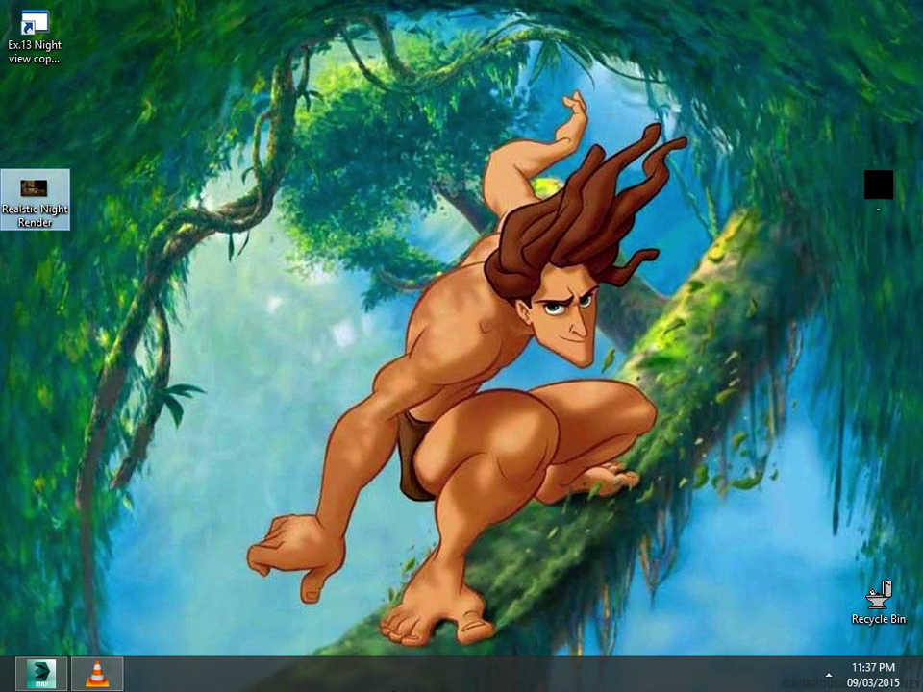
key("Return")
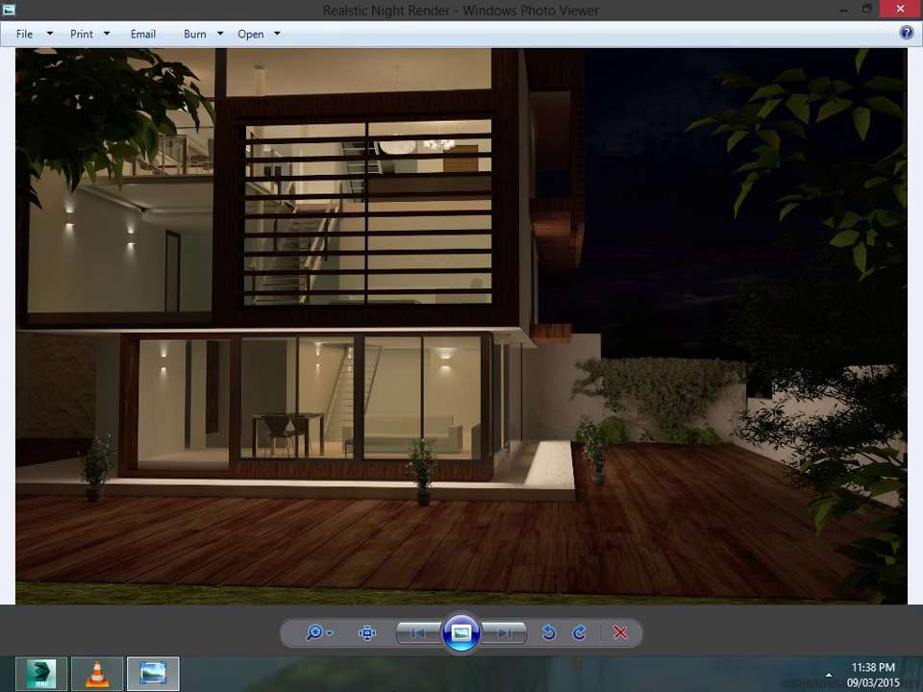
left_click(39, 673)
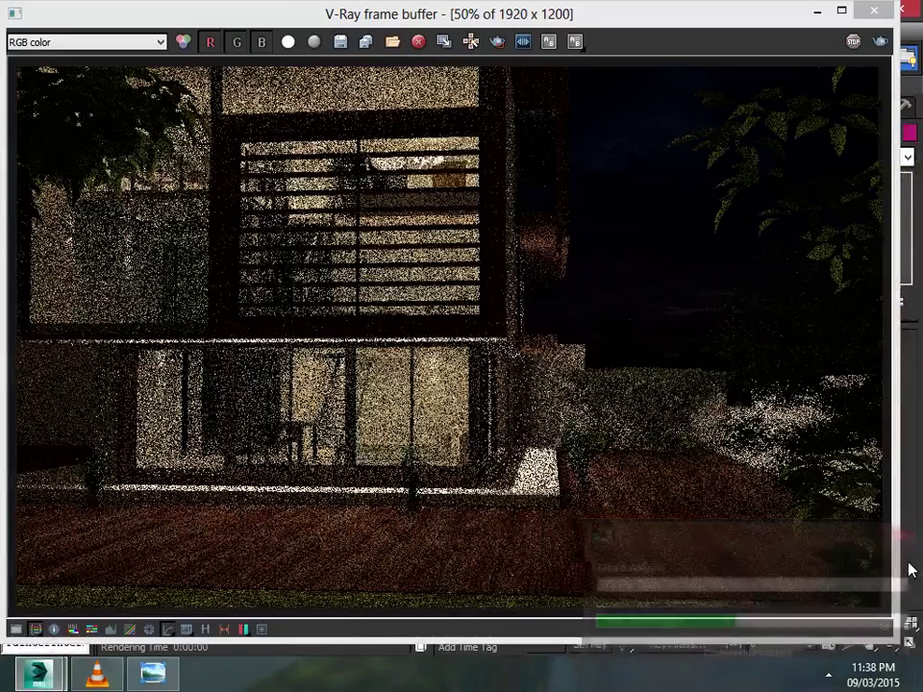
Step: Close the frame buffer and V-Ray log, then enable Force 2-Sided in Render Setup's Common options
left_click(873, 10)
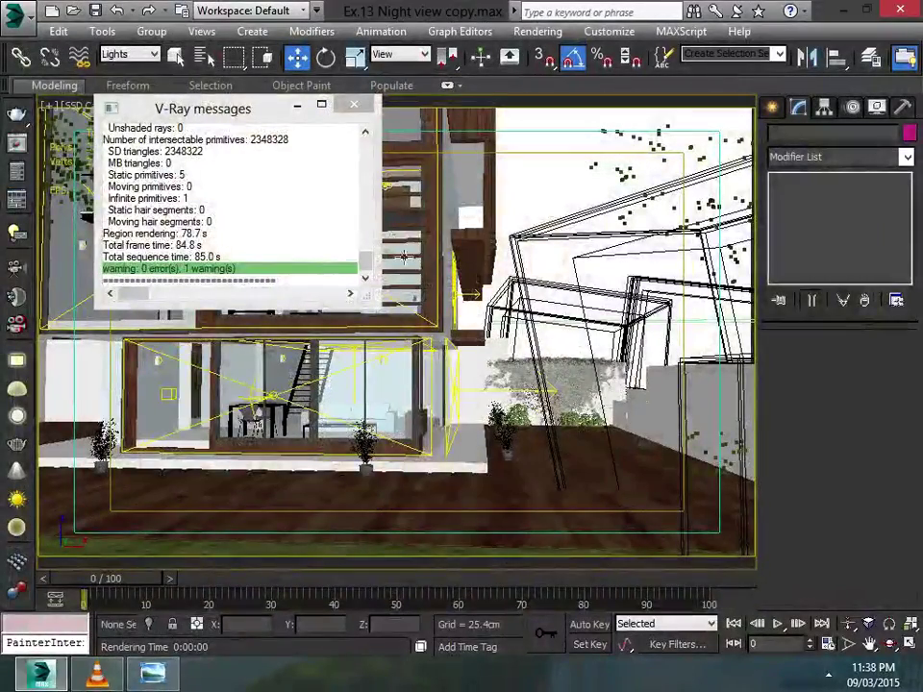
left_click(355, 105)
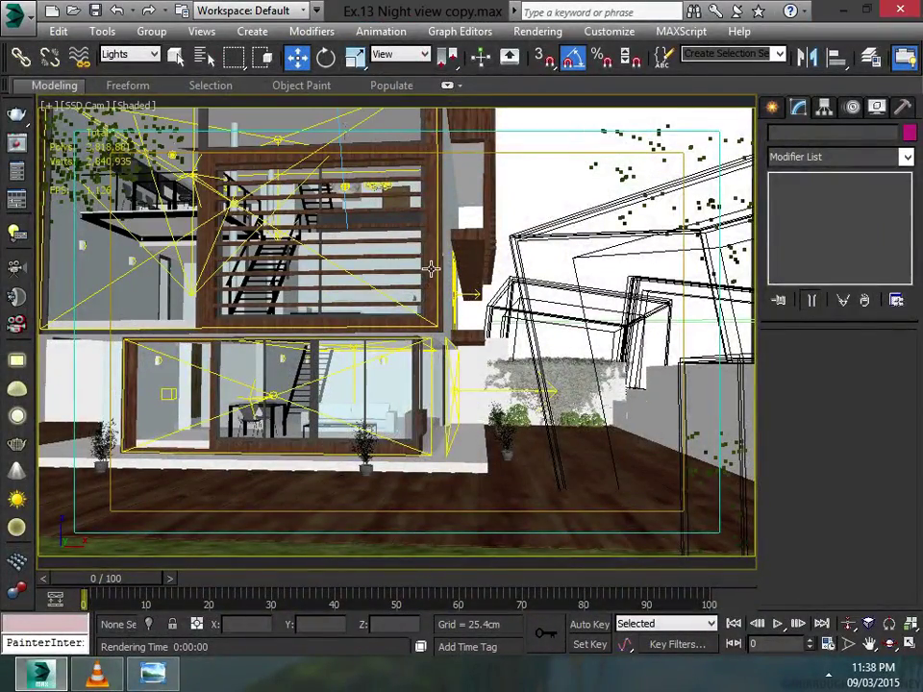
key("F10")
left_click_drag(455, 31, 370, 20)
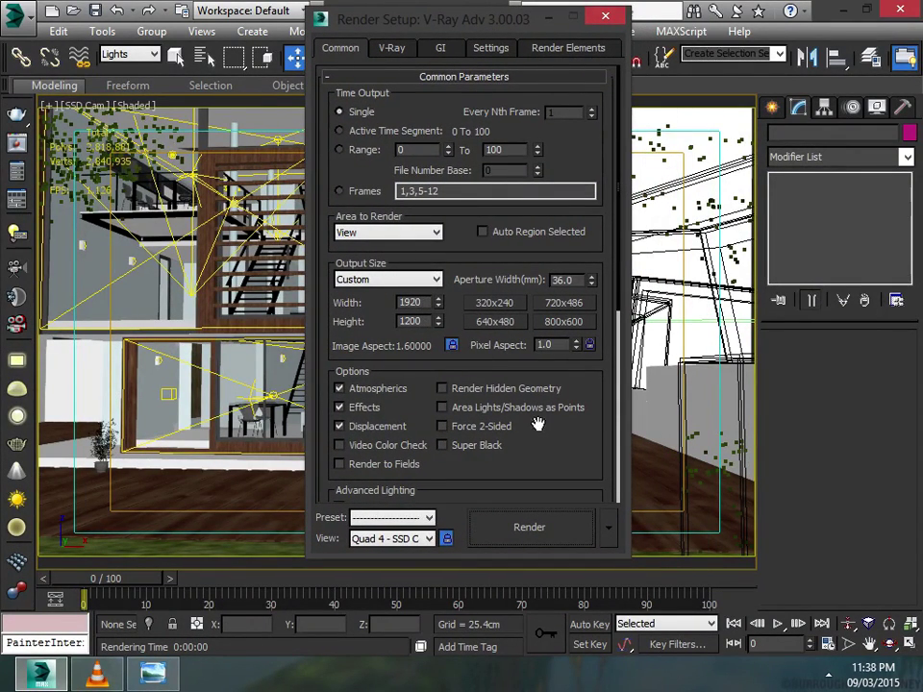
scroll(563, 434, "down", 1)
left_click(442, 406)
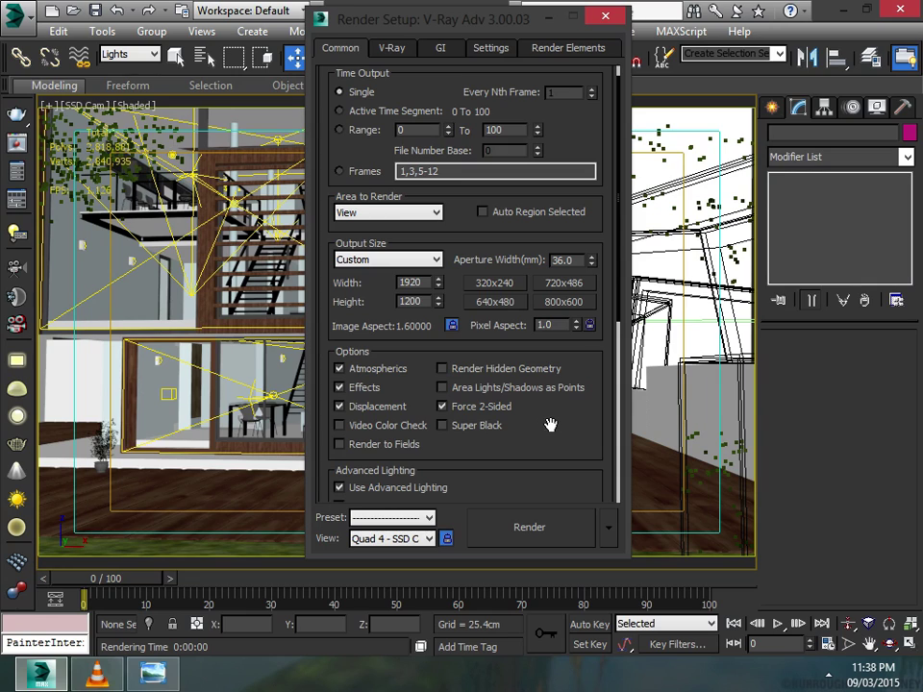
scroll(558, 433, "up", 1)
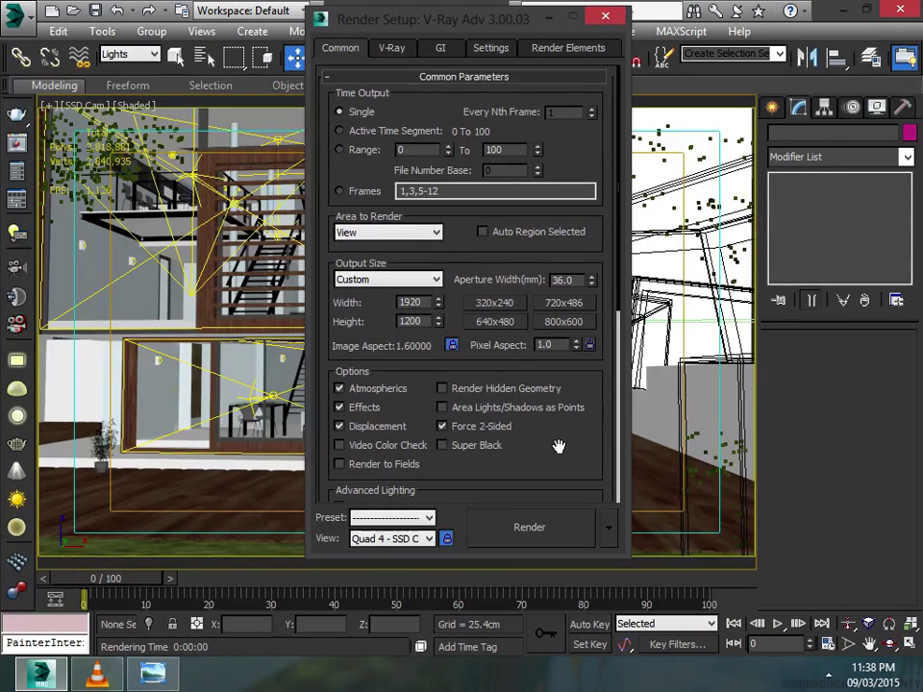
scroll(543, 448, "down", 1)
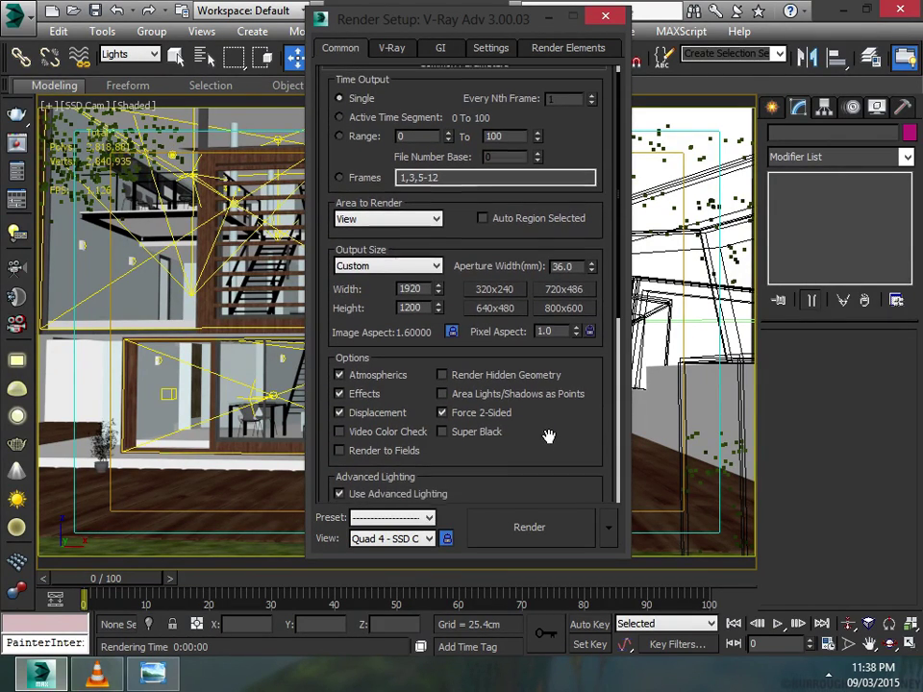
scroll(548, 459, "up", 1)
Step: On the V-Ray tab, keep the Adaptive image sampler with the Mitchell-Netravali filter
left_click(392, 48)
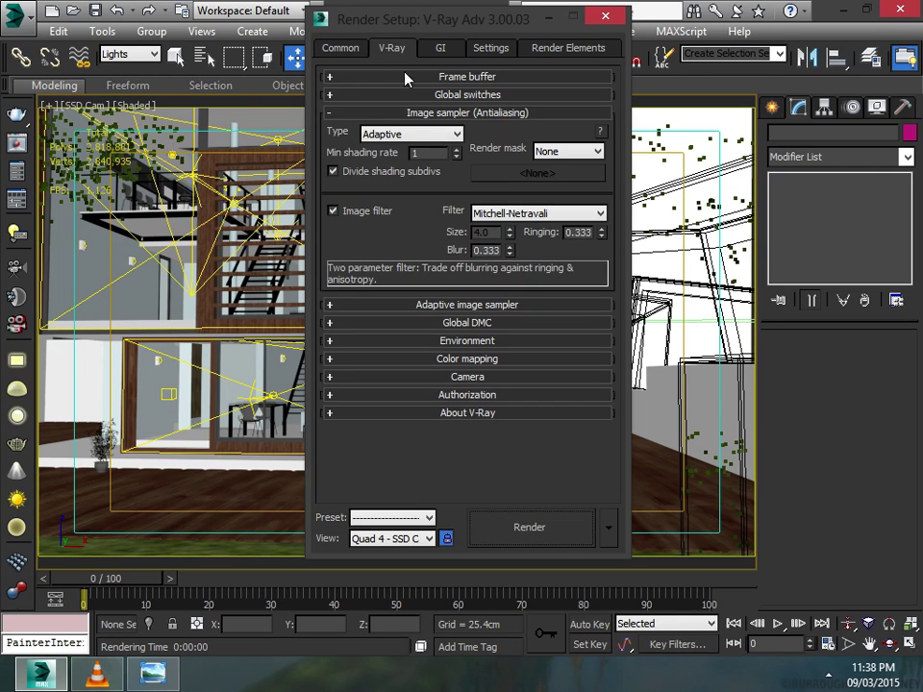
left_click(455, 134)
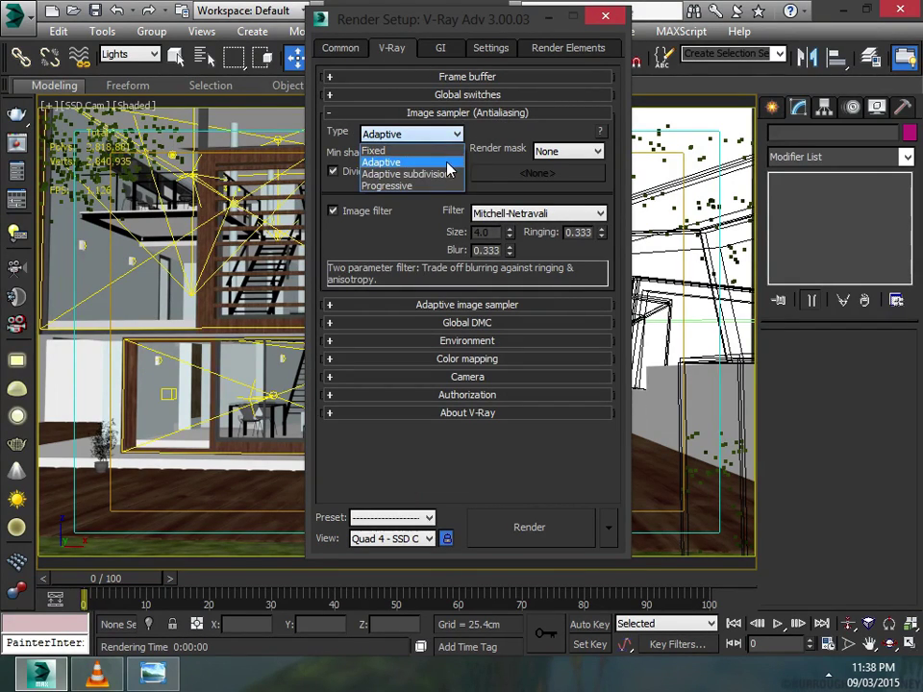
left_click(459, 134)
left_click(594, 213)
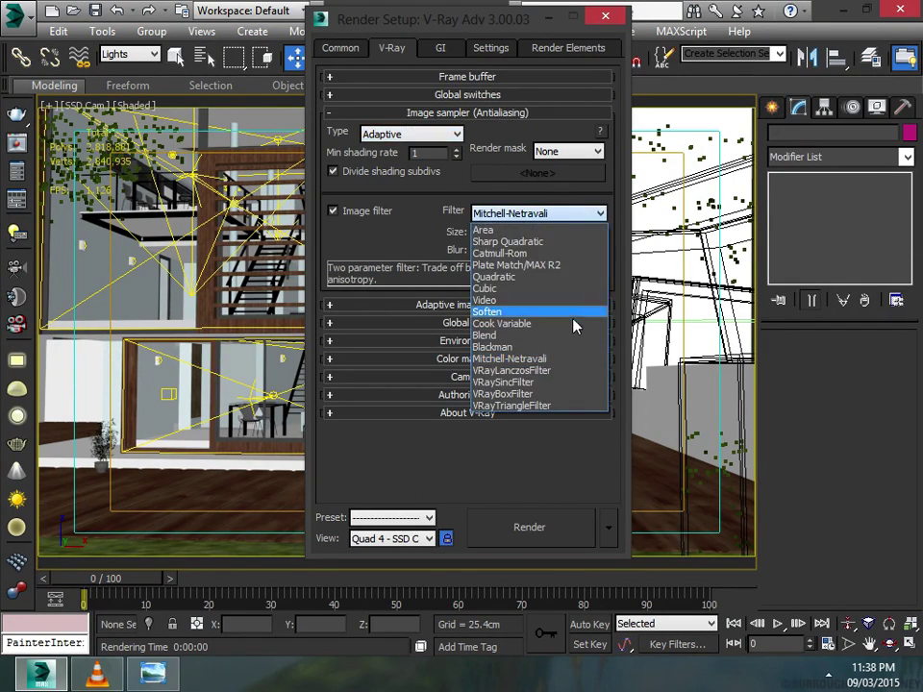
left_click(565, 358)
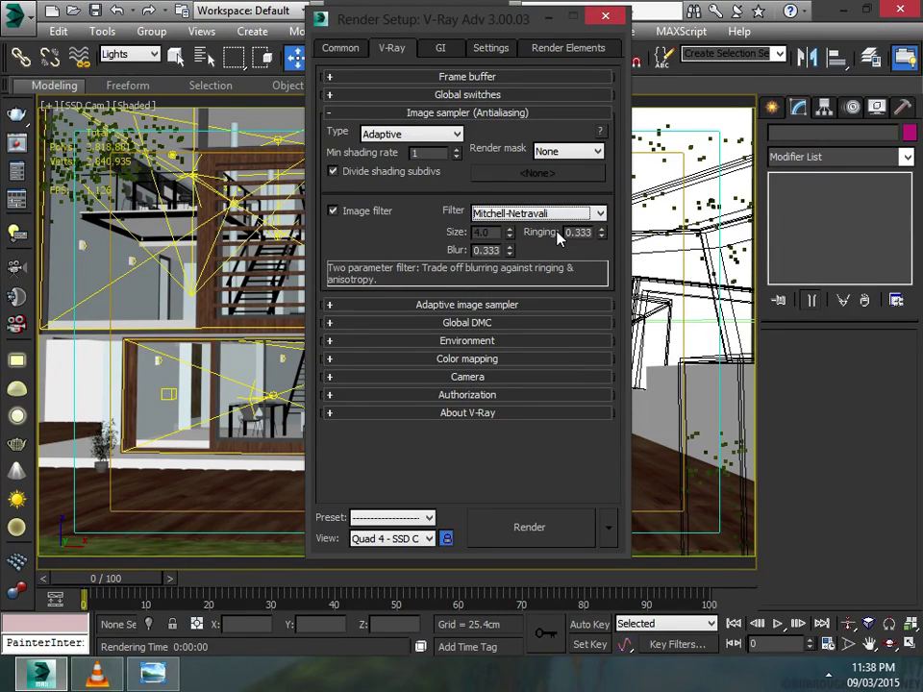
Step: Review the Adaptive sampler subdivisions and Global DMC noise settings, then expand Environment
left_click(515, 115)
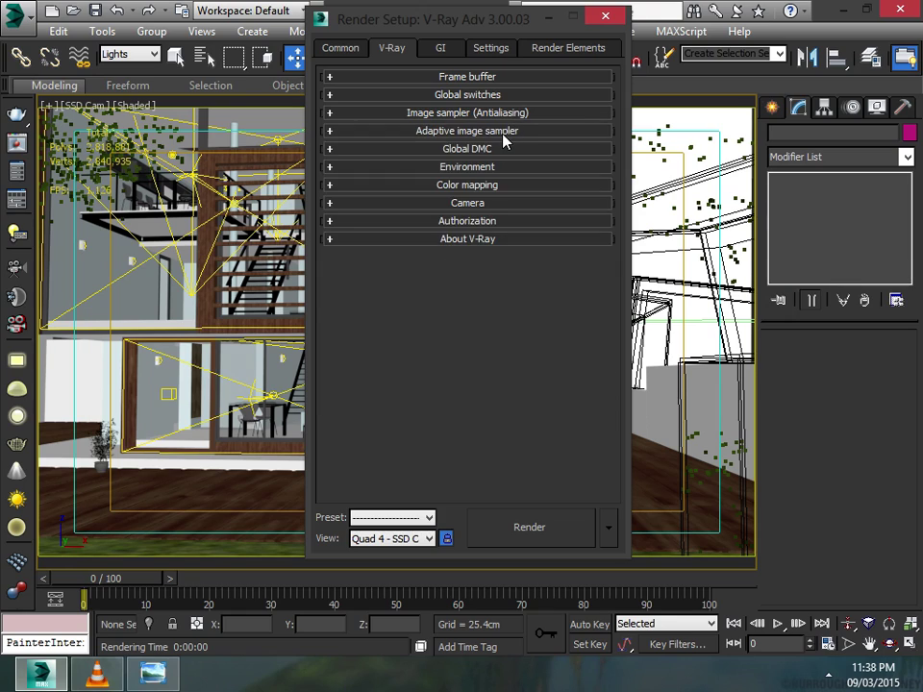
left_click(503, 133)
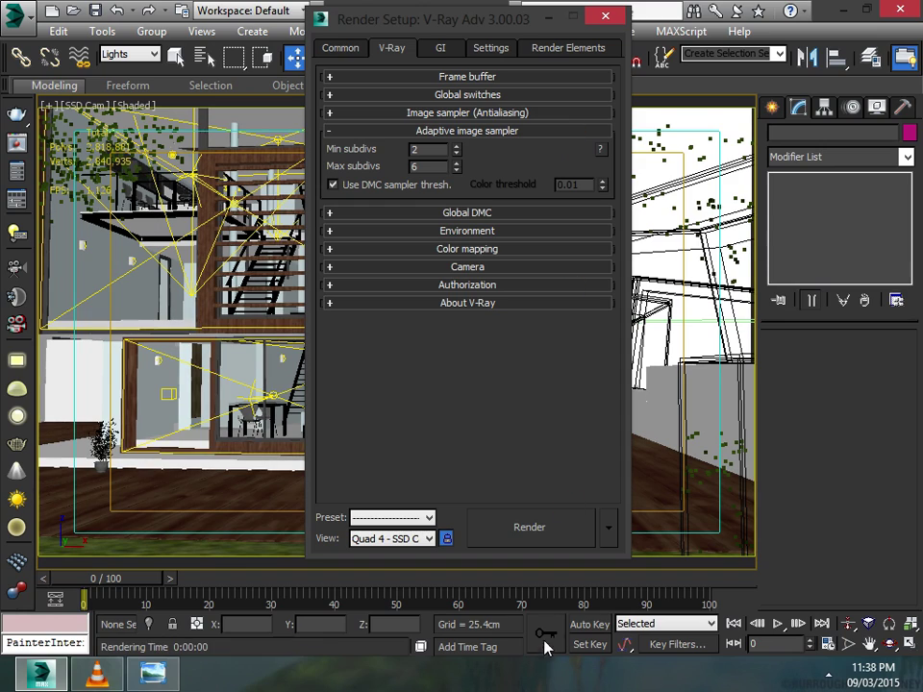
left_click(580, 133)
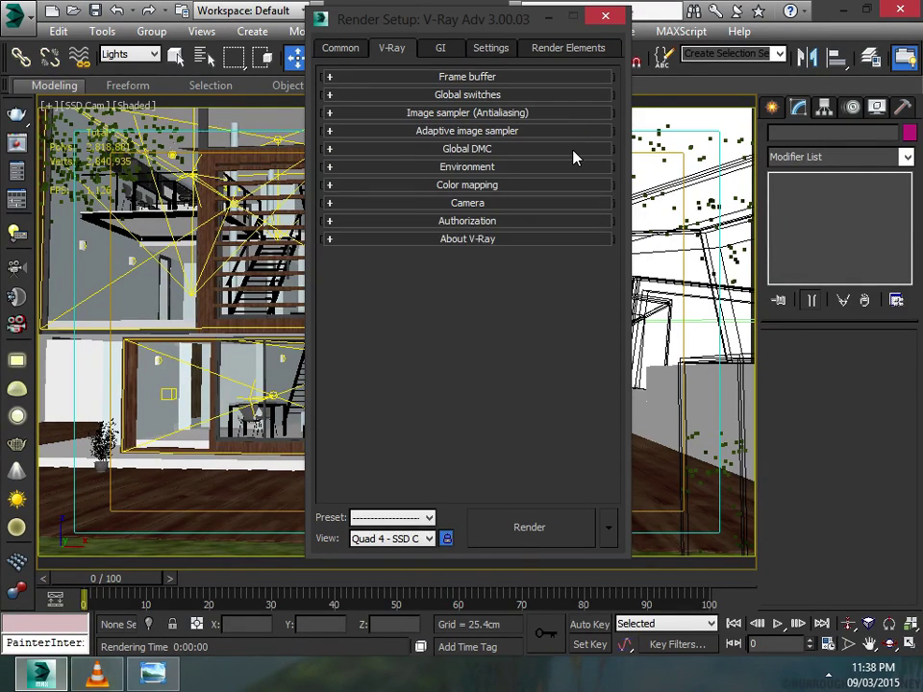
left_click(575, 151)
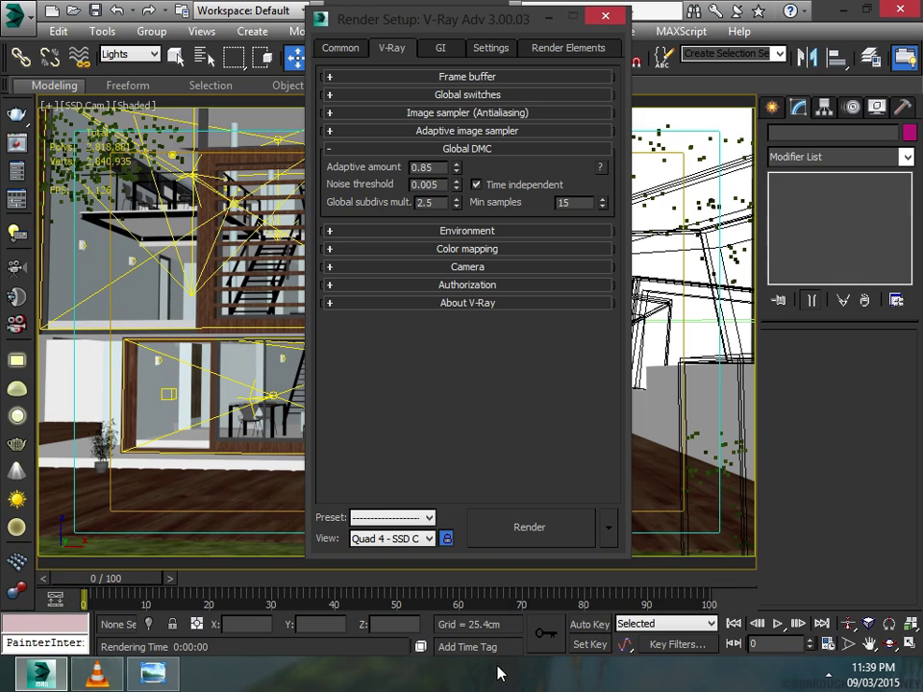
left_click(532, 151)
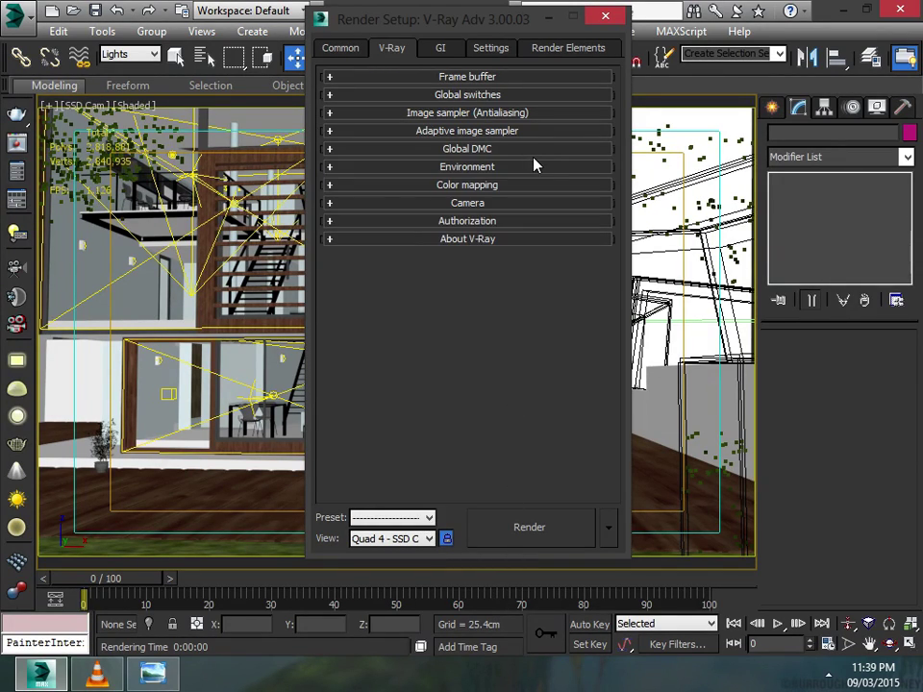
left_click(534, 166)
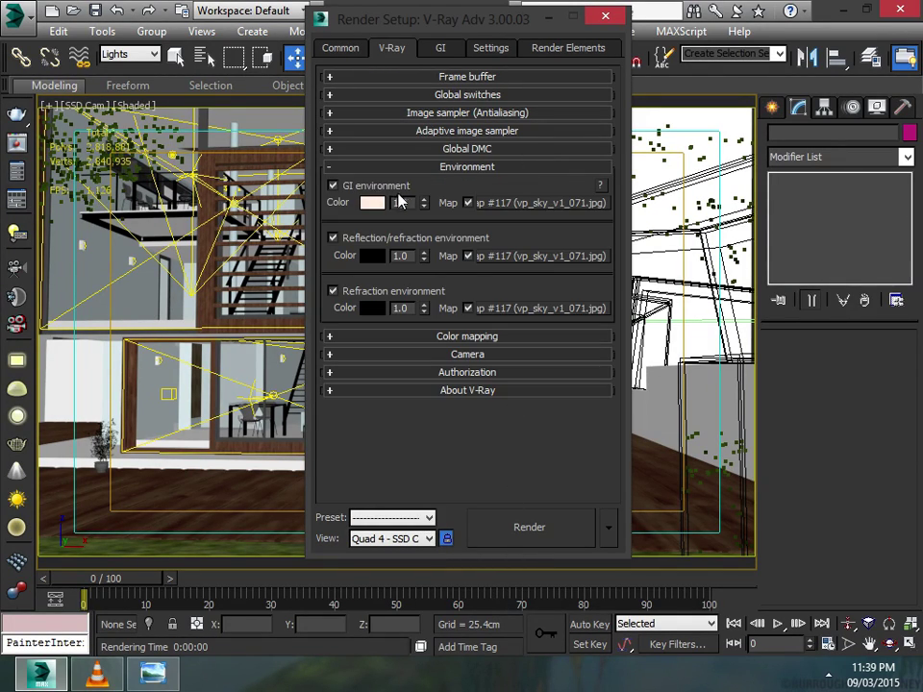
Step: Check the Environment and Effects settings with the 8 shortcut, then collapse the environment overrides
key("8")
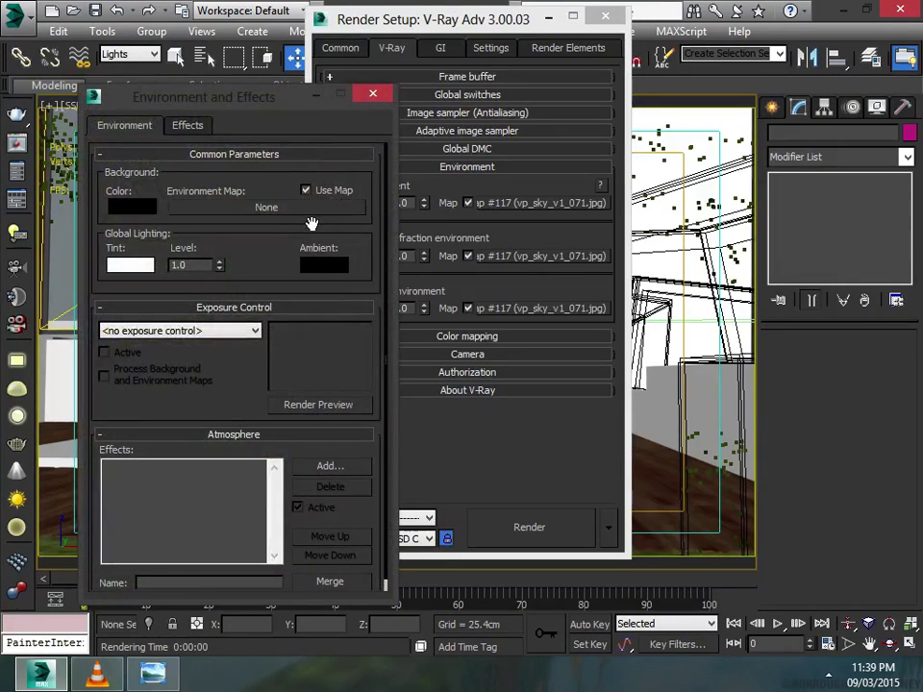
left_click(372, 92)
key("8")
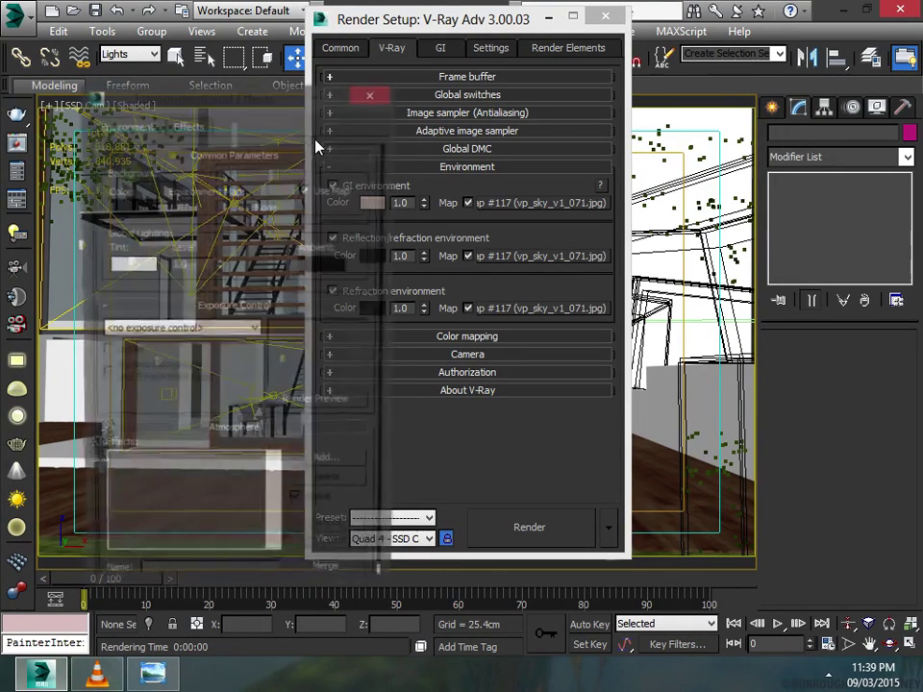
left_click(373, 93)
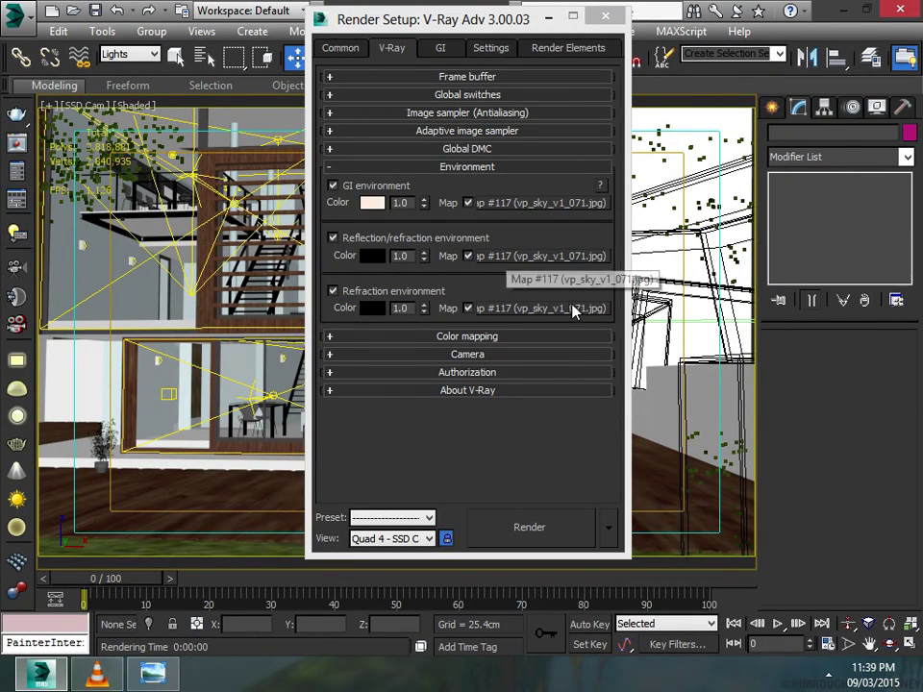
left_click(494, 167)
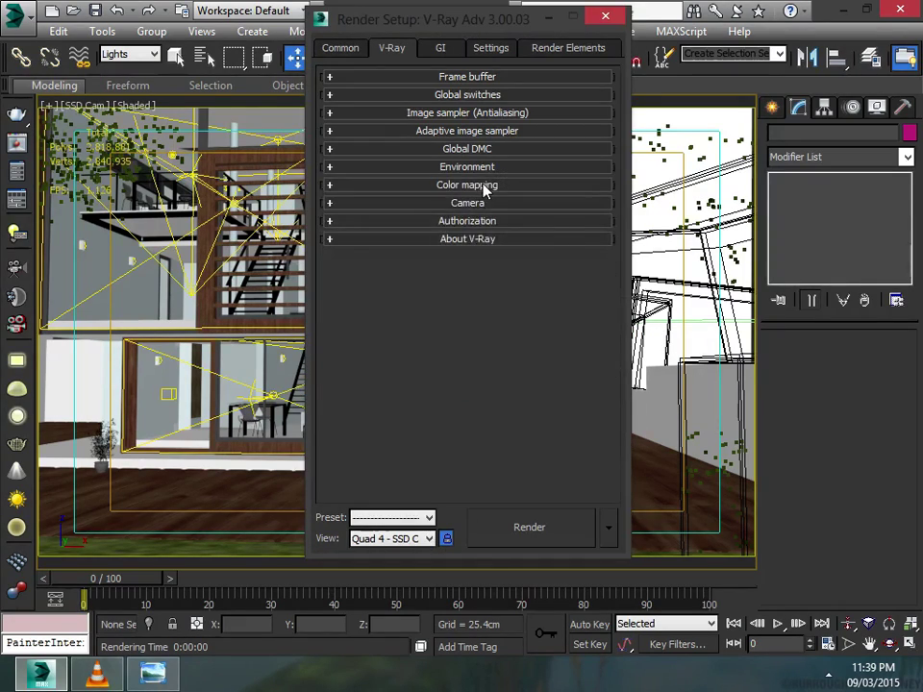
Step: Keep Reinhard colour mapping with burn 0.5 and the Color mapping and gamma mode
left_click(511, 185)
left_click(452, 206)
left_click(416, 292)
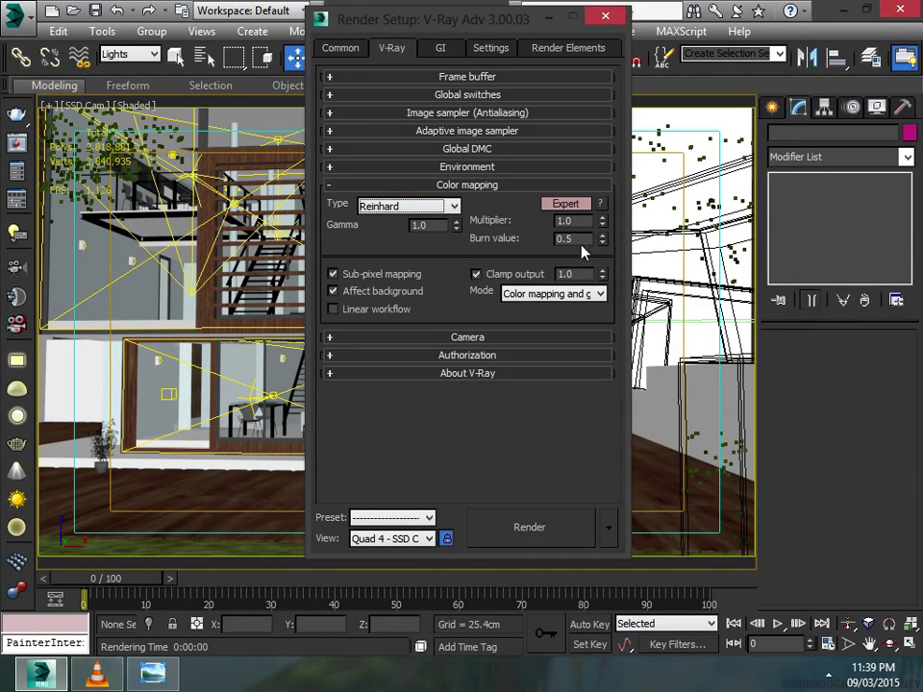
key("Tab")
left_click(553, 293)
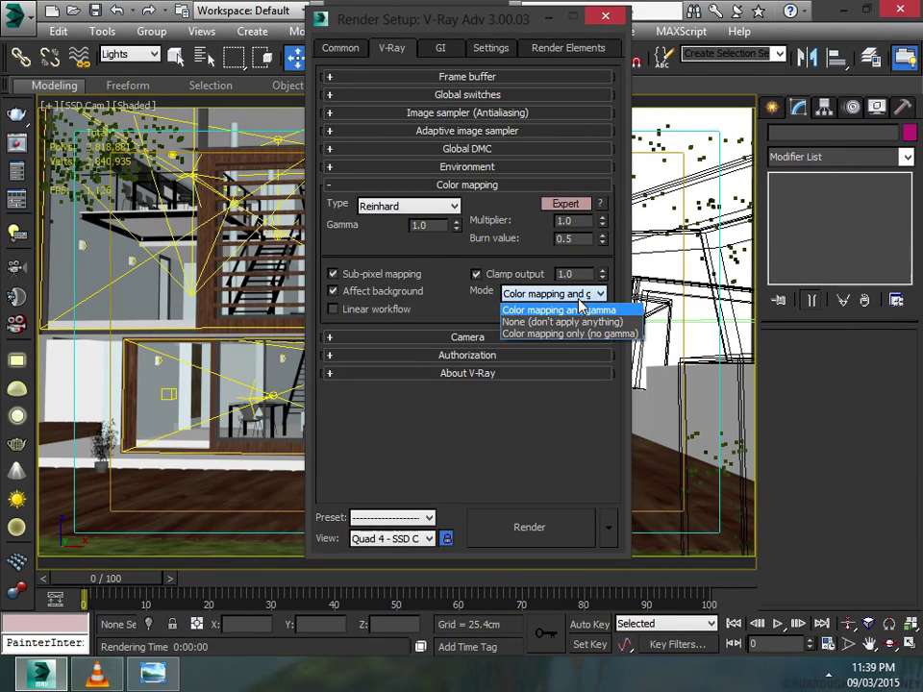
left_click(575, 306)
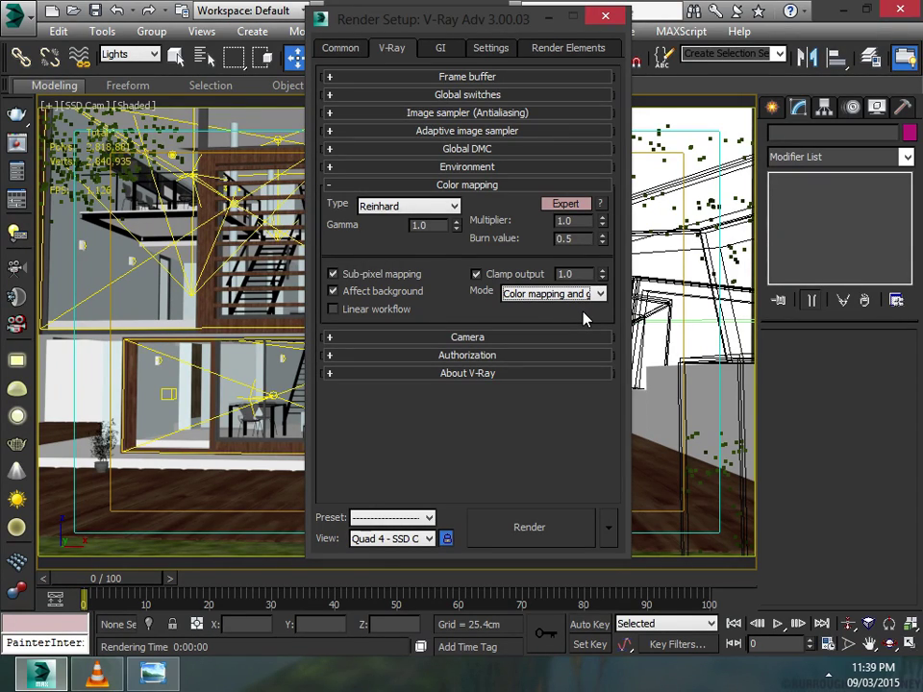
left_click(591, 185)
left_click(442, 48)
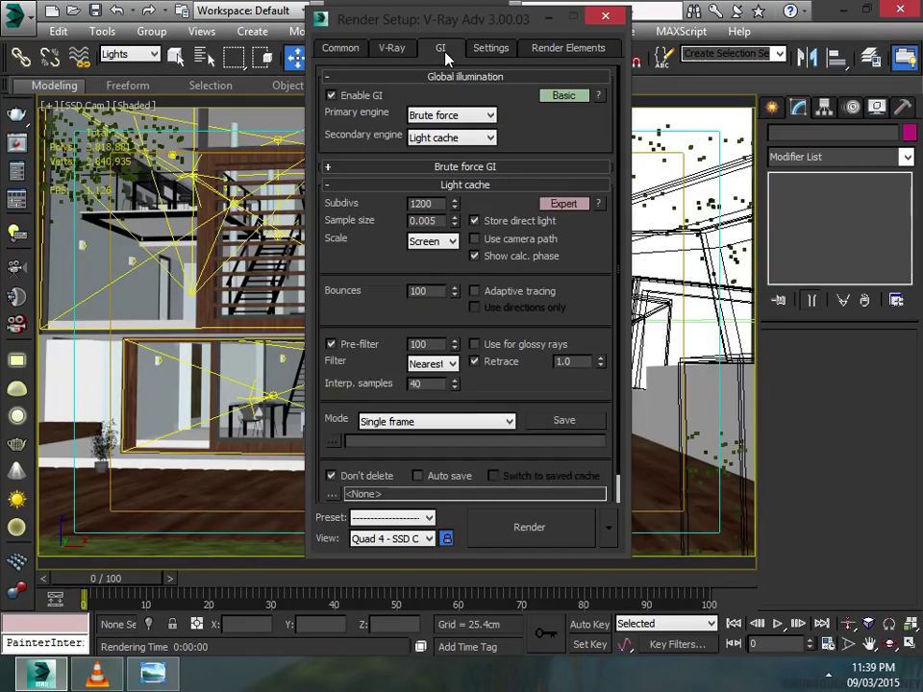
Step: Keep Brute force as the primary and Light cache as the secondary GI engine
left_click(494, 186)
left_click(495, 169)
left_click(494, 169)
left_click(485, 117)
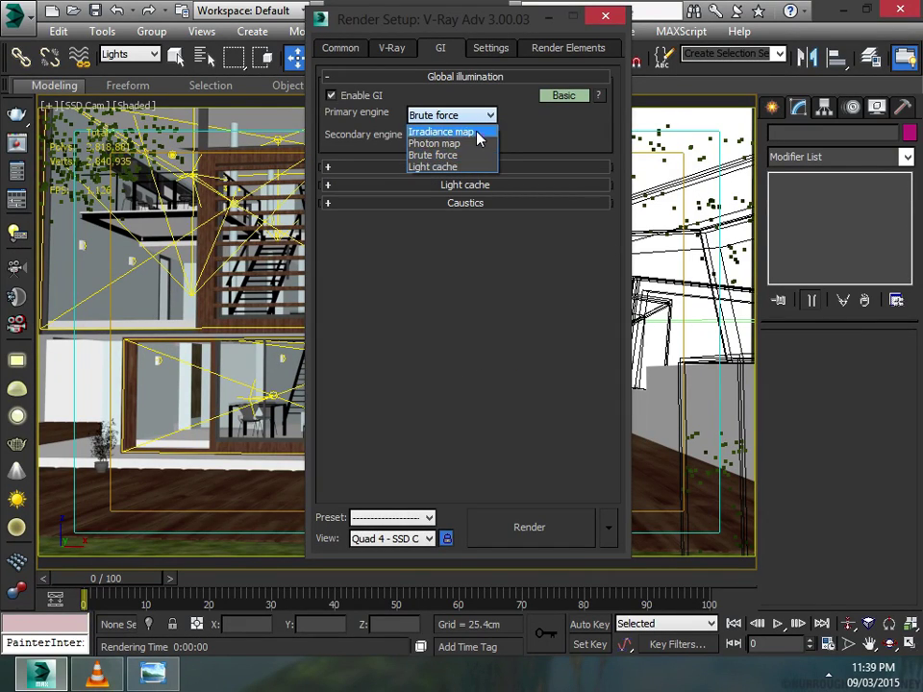
left_click(471, 155)
left_click(476, 138)
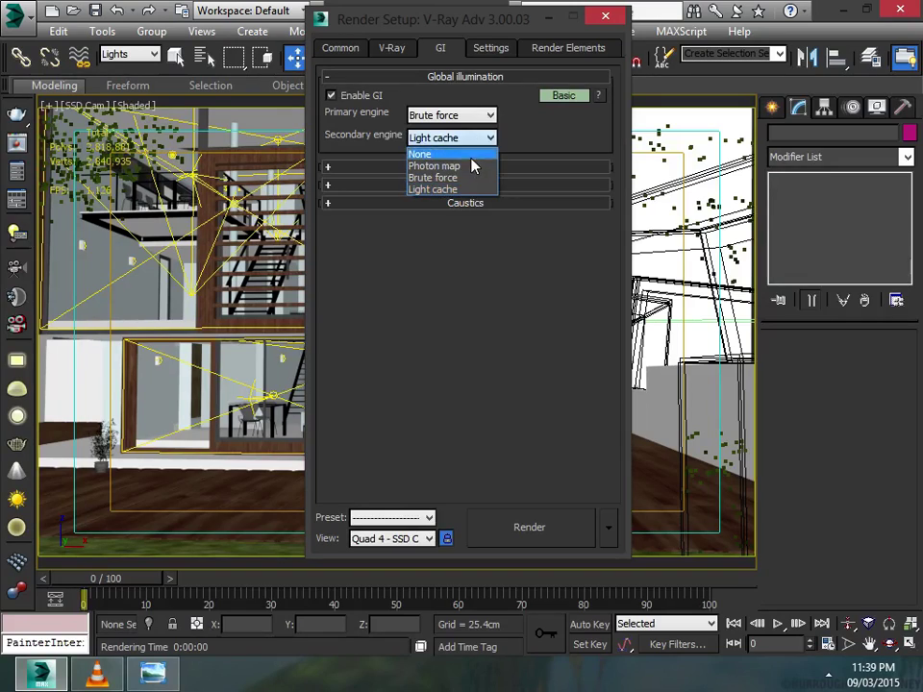
left_click(471, 189)
left_click(423, 166)
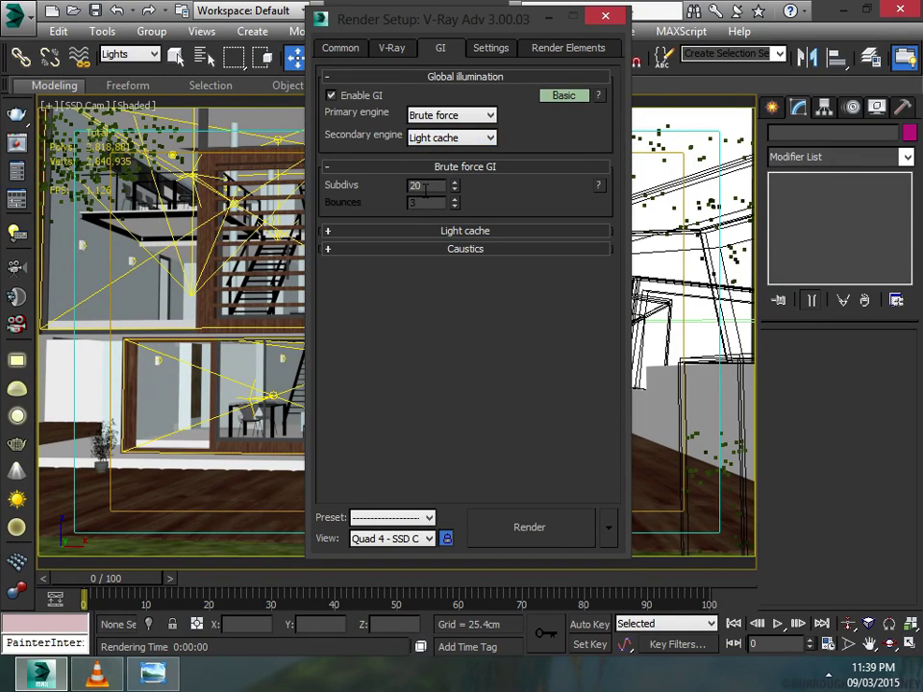
left_click(526, 169)
Step: Keep the Light cache scale on Screen and set Interp. samples from 40 to 50
left_click(519, 185)
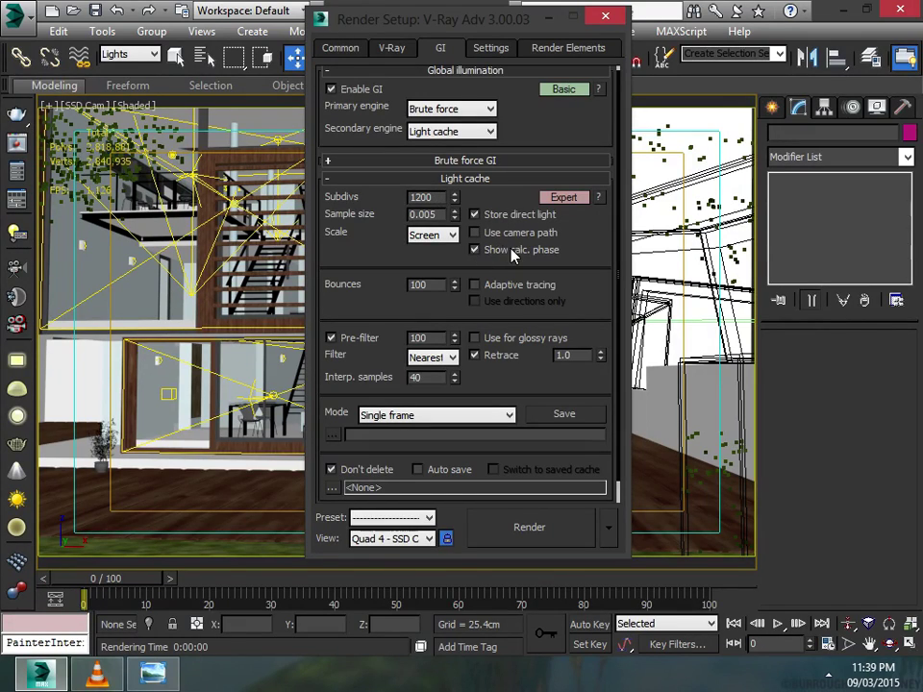
left_click(426, 248)
left_click(433, 248)
double_click(426, 378)
type("50")
key("Return")
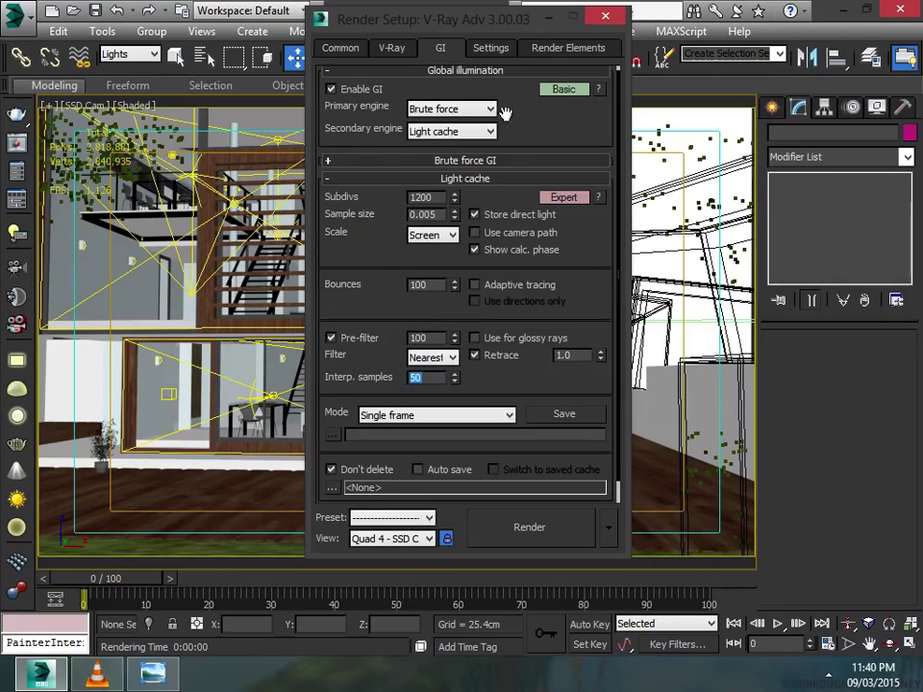
left_click(491, 47)
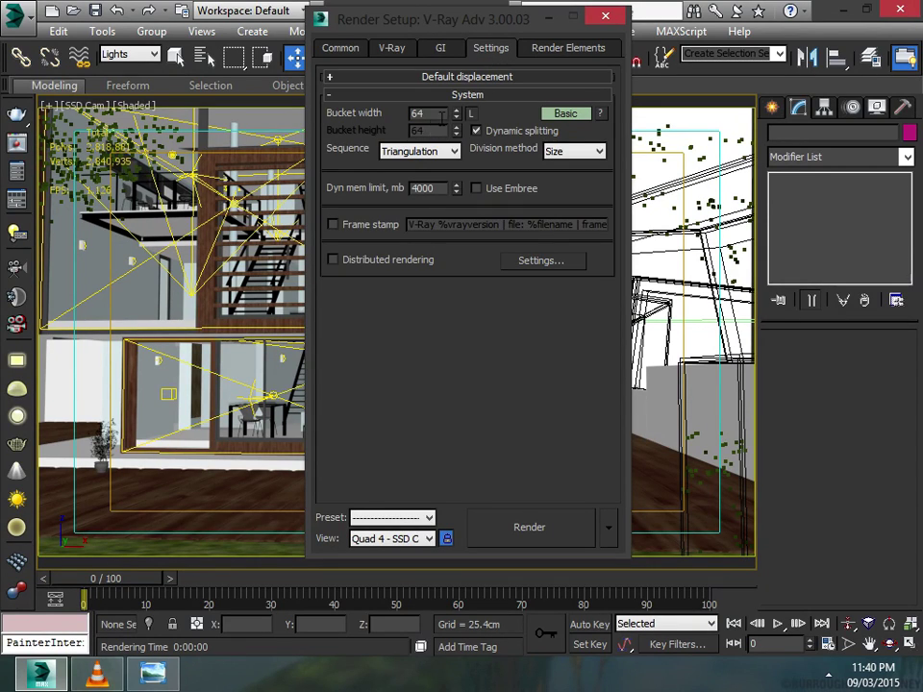
Step: Check Render Elements, close Render Setup, start the production render, then show the desktop
left_click(579, 48)
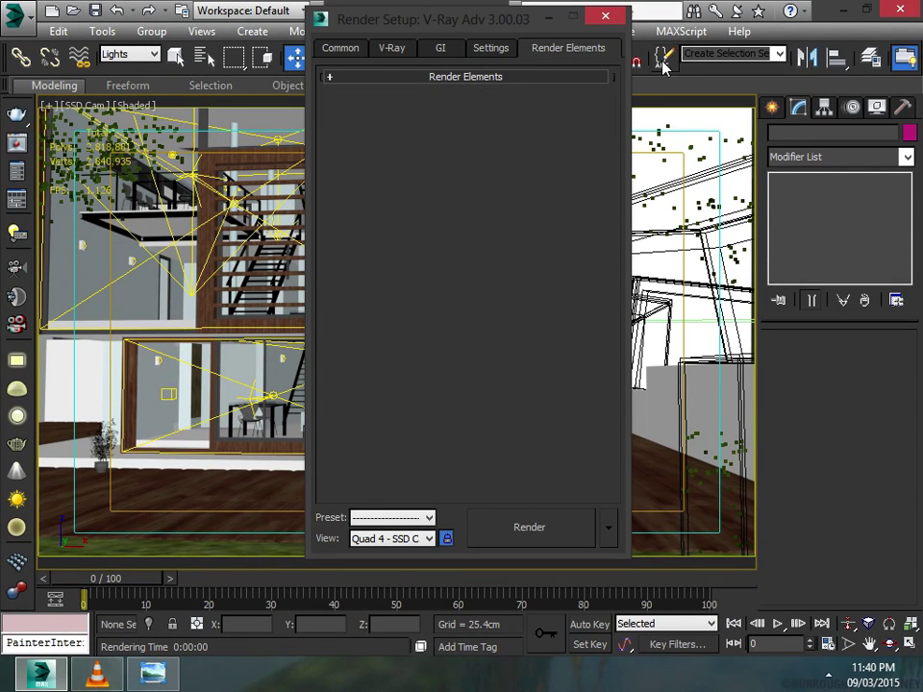
left_click(614, 17)
left_click(16, 116)
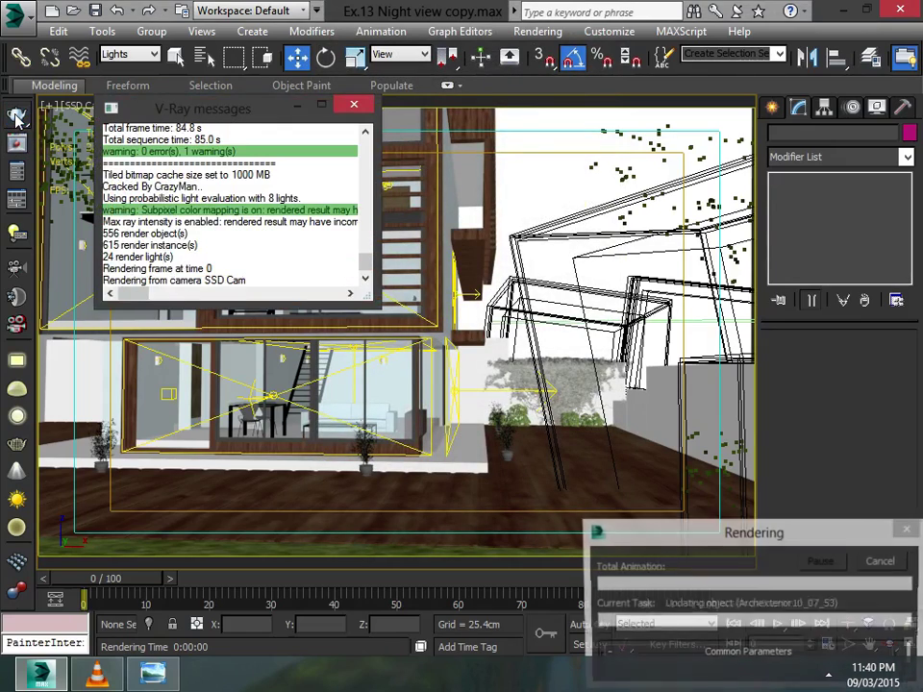
right_click(360, 684)
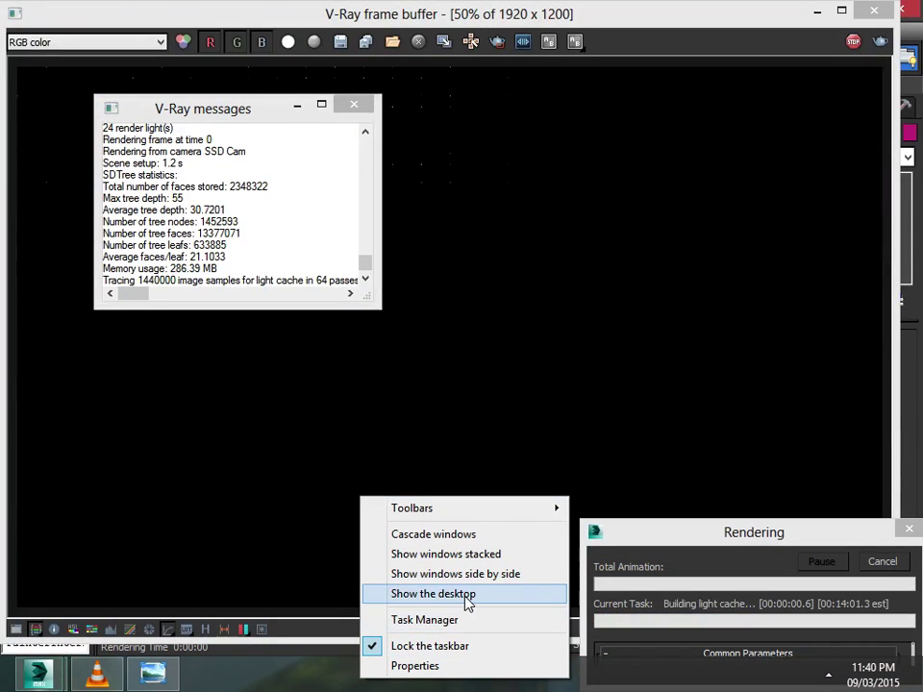
left_click(465, 596)
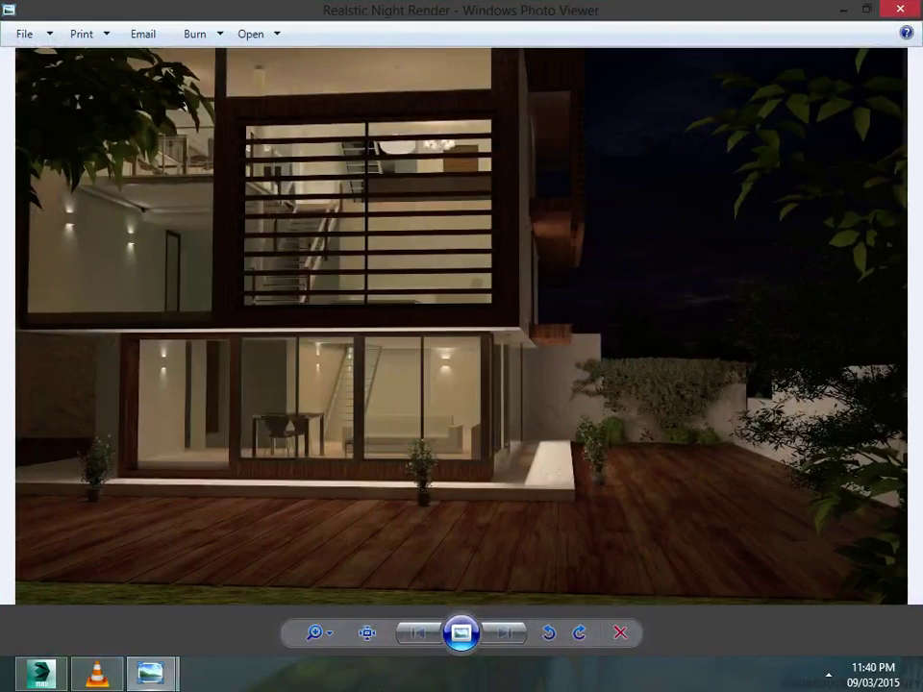